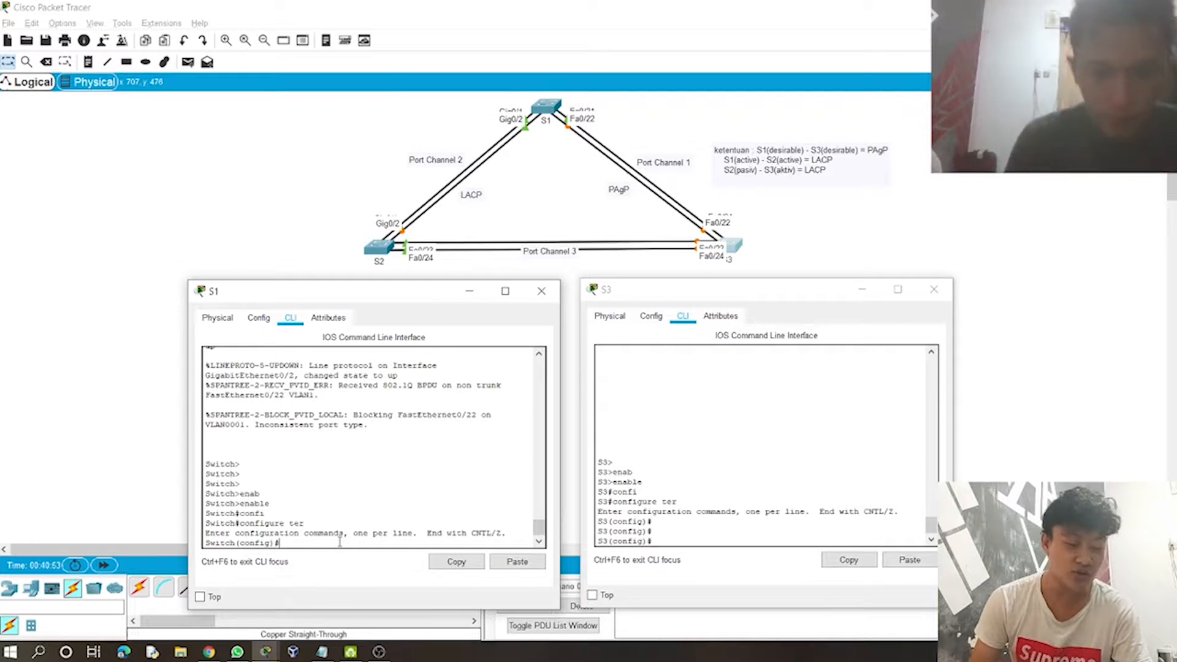
Step: Set the hostname of the first switch to S1 in global configuration mode
text(hos)
key(Tab)
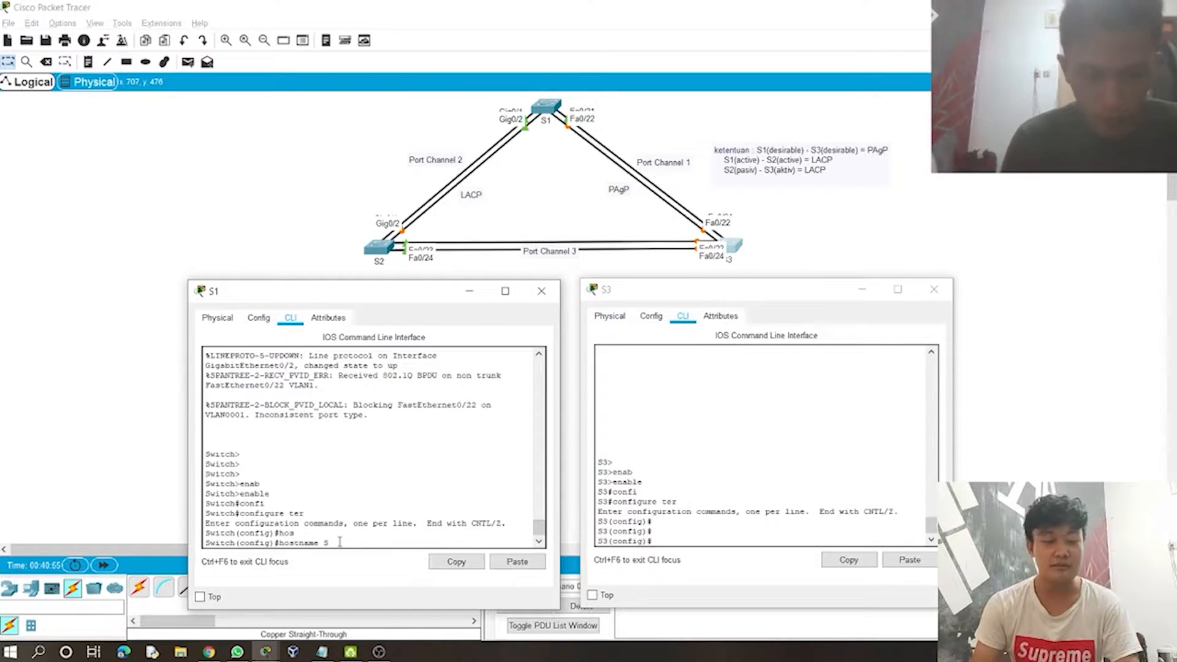
text(S1)
key(Return)
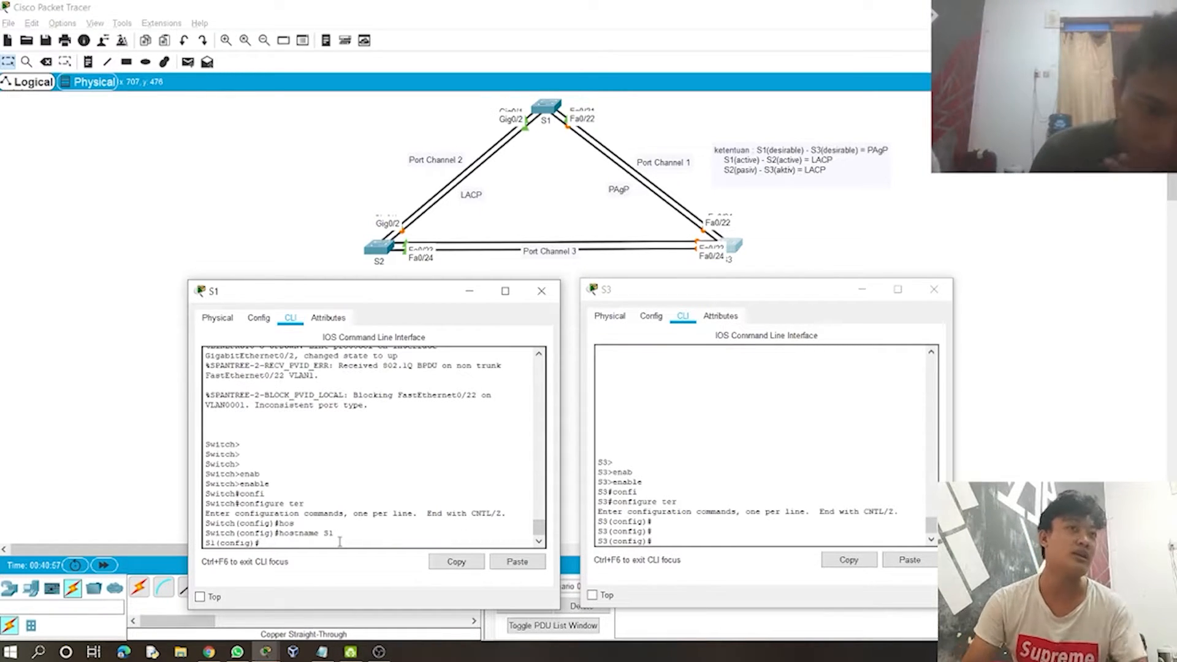
key(Return)
key(Return)
key(Return)
key(Return)
key(Return)
key(Return)
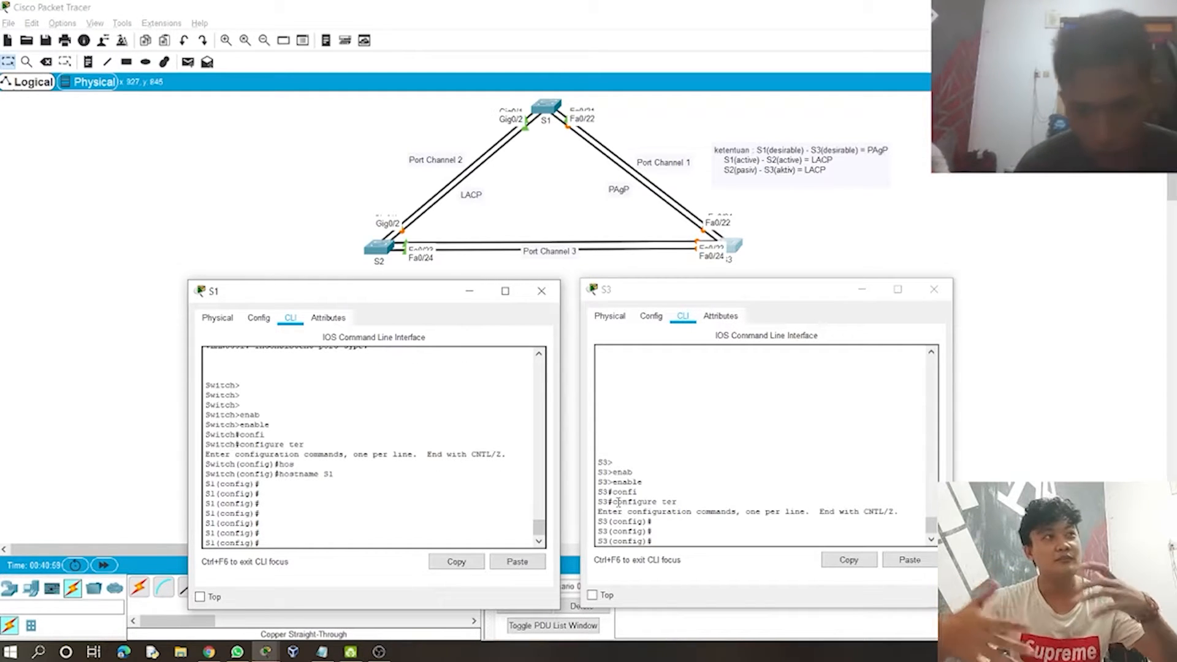
click(657, 524)
key(Return)
key(Return)
key(Return)
key(Return)
key(Return)
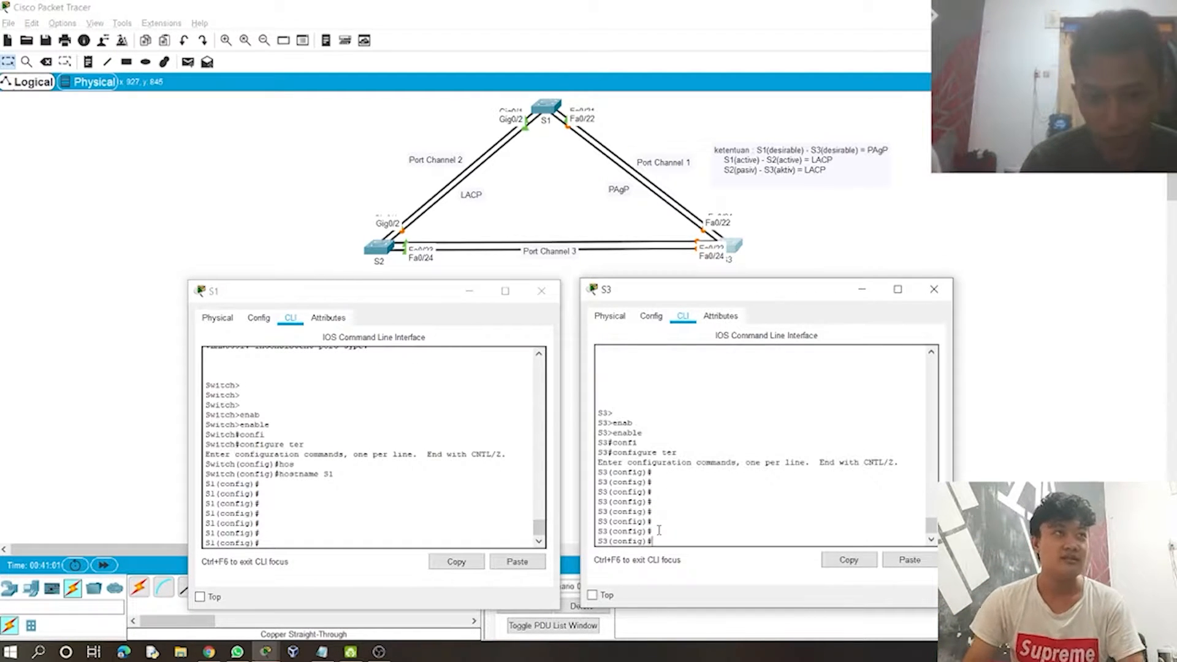
Step: On S1, enter configuration mode for the interface range FastEthernet 0/21-22
click(437, 525)
key(Return)
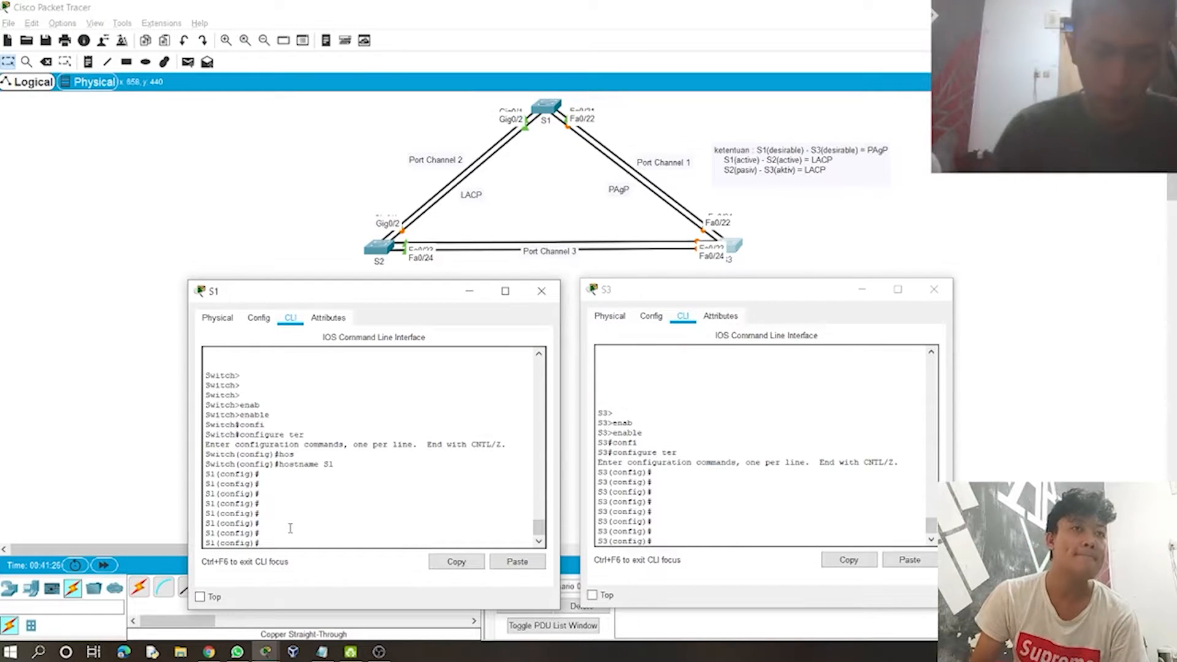
text(in)
key(Tab)
text(r)
key(Tab)
text(f)
key(Tab)
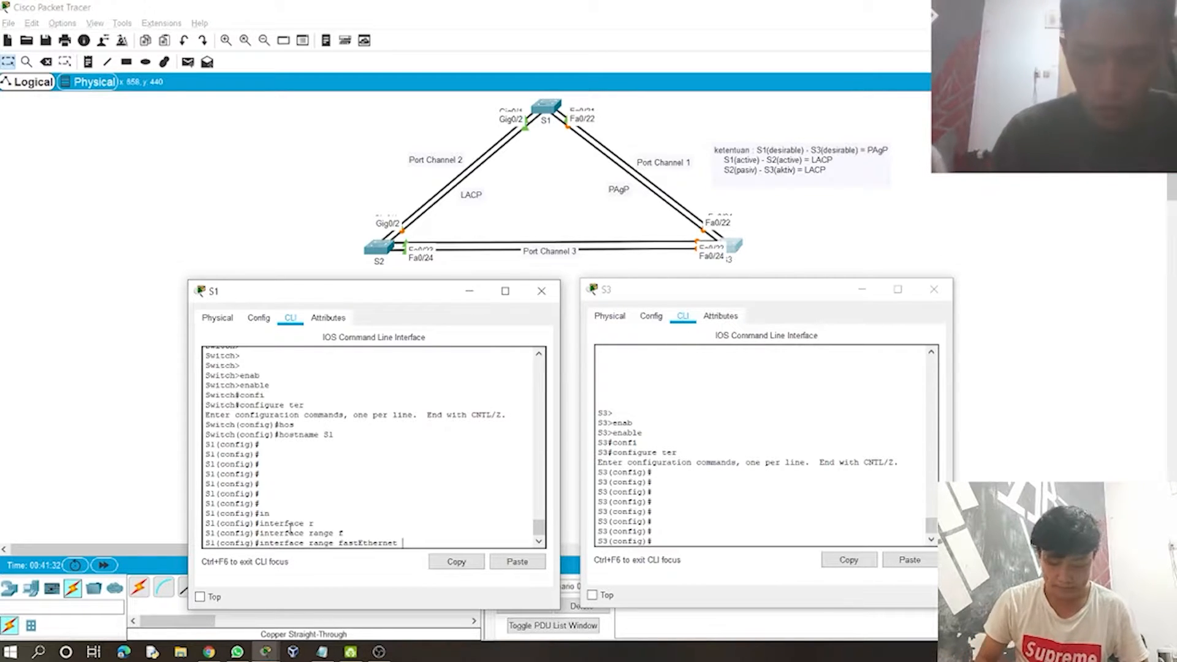
text(0/21-)
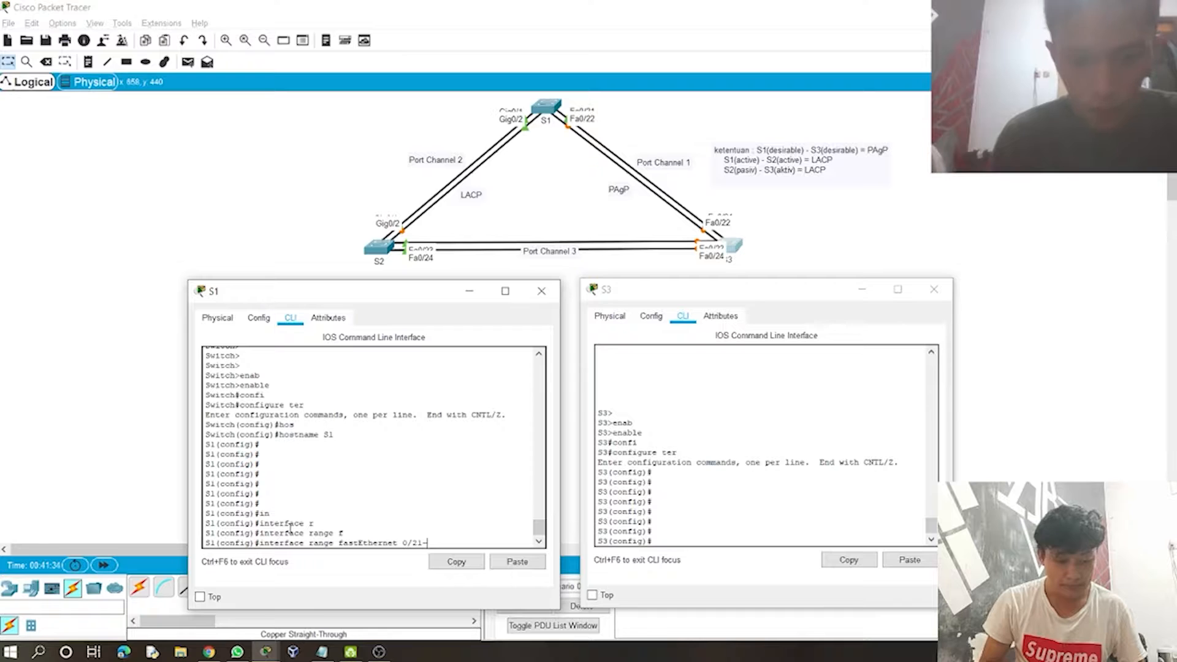
text(22)
key(Return)
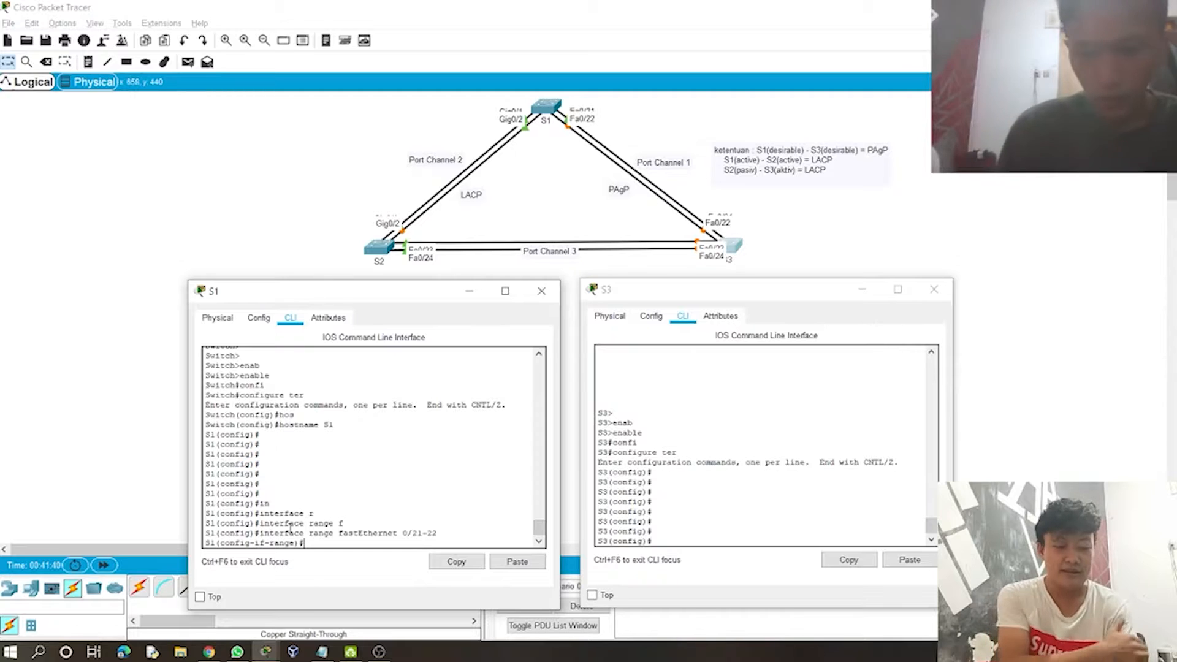
Step: Shut down the selected FastEthernet 0/21-22 range on S1
key(BackSpace)
key(BackSpace)
key(BackSpace)
text(shu)
key(Tab)
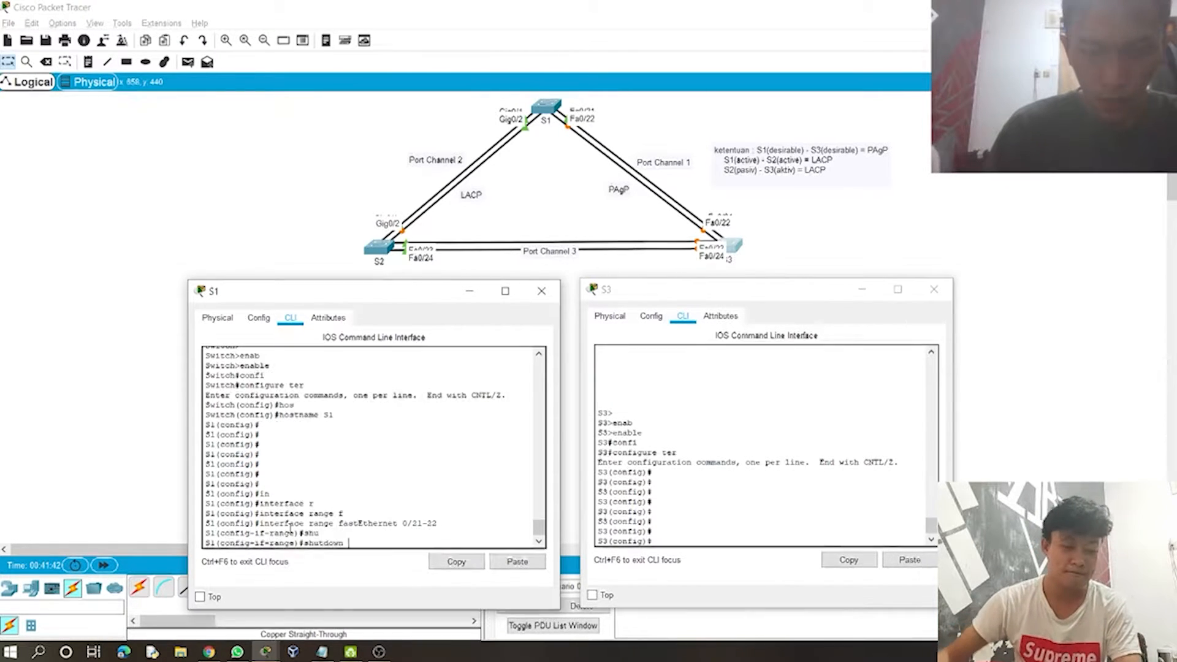
key(Return)
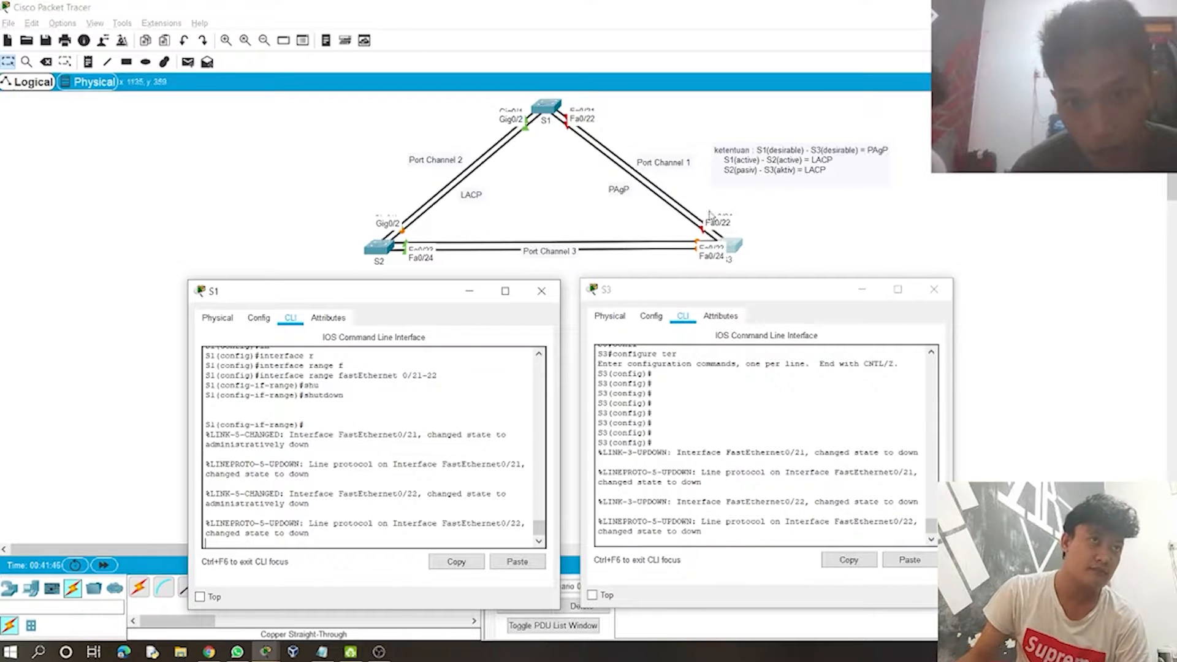
key(Return)
key(Return)
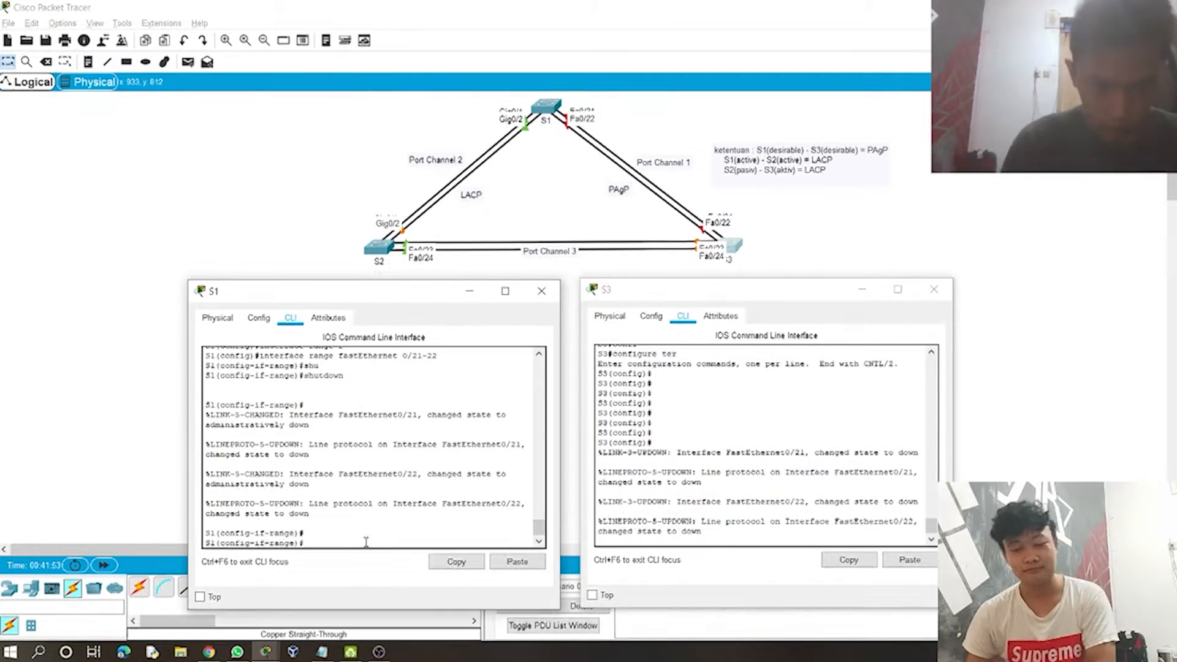
Step: Assign S1's FastEthernet 0/21-22 ports to channel-group 1 in desirable mode
text(chann)
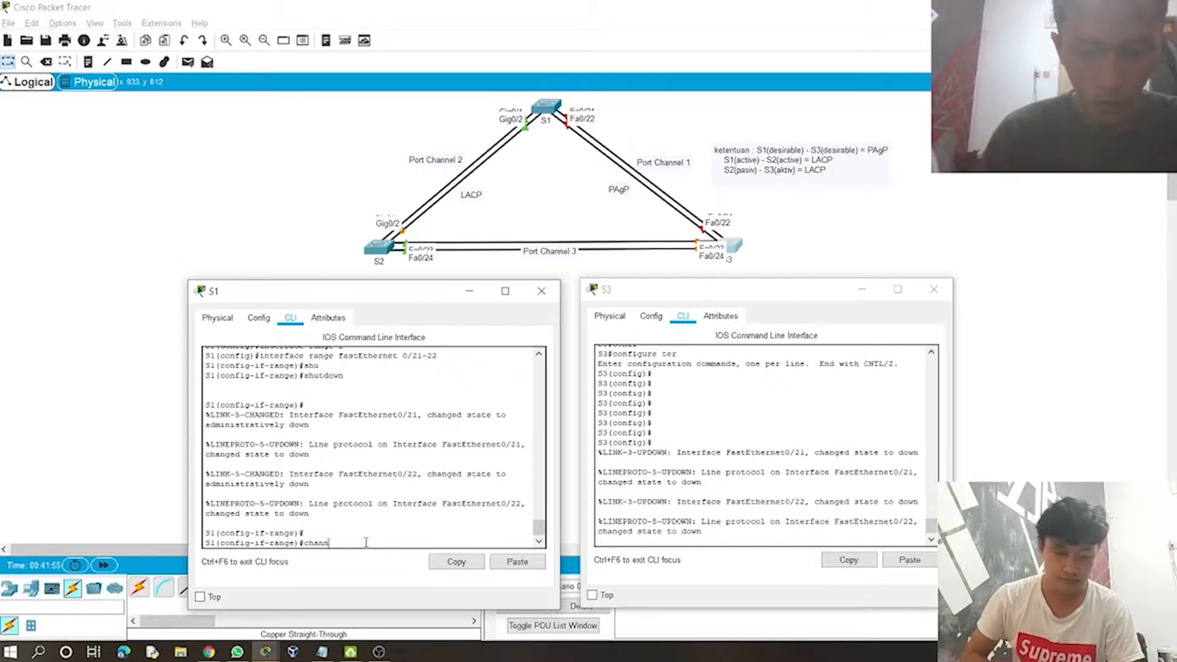
text(el-group)
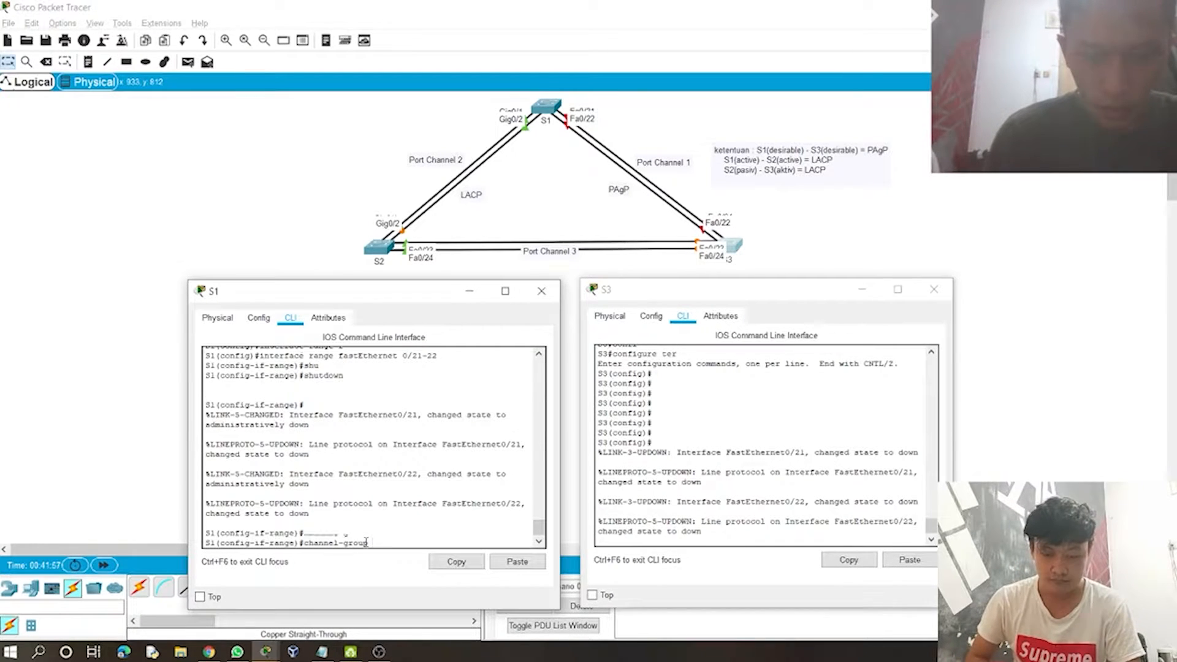
key(Tab)
text(1 )
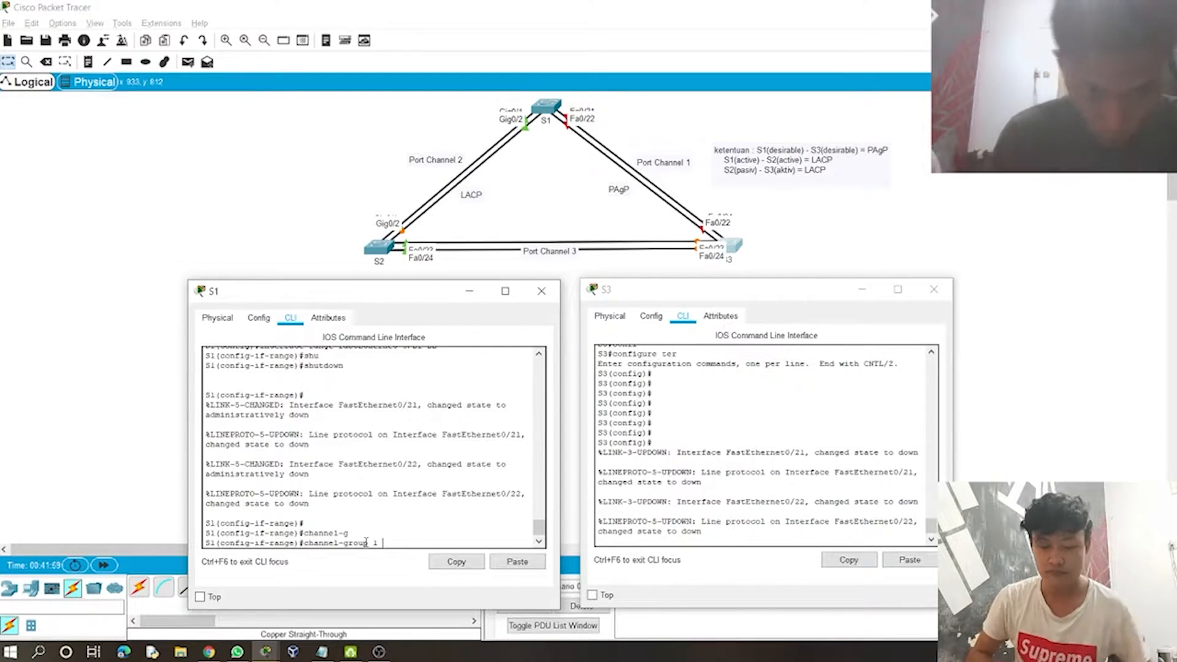
text(mode)
key(Tab)
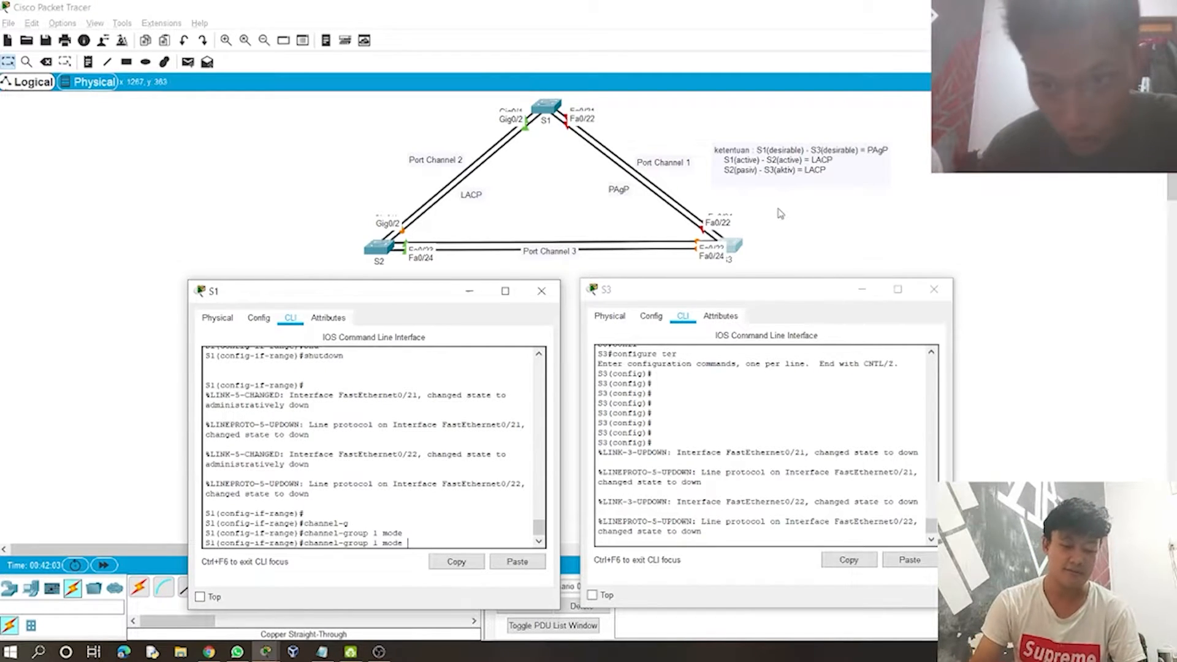
text(desirable)
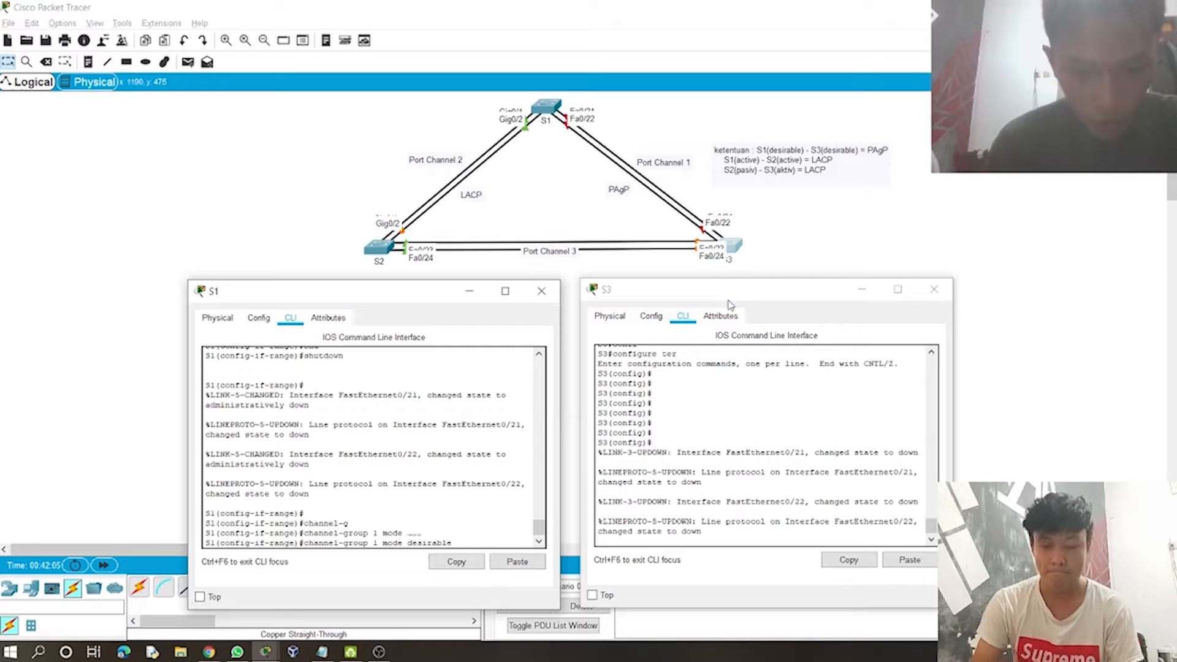
key(Tab)
key(Return)
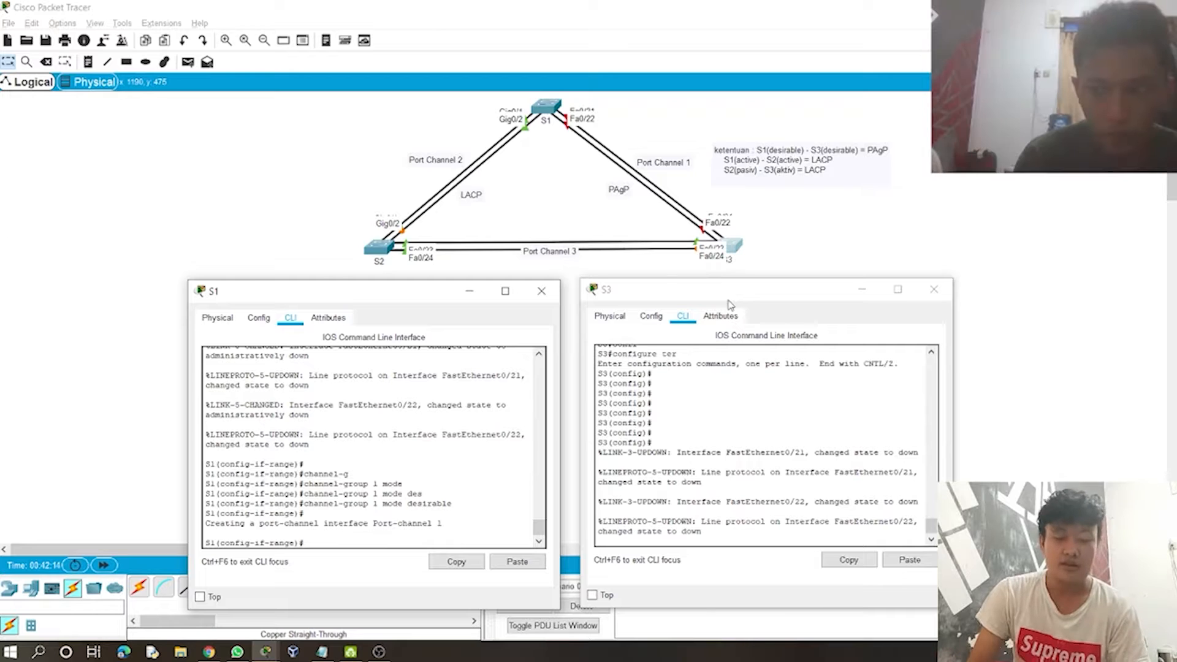
Step: Re-enable S1's FastEthernet 0/21-22 ports with no shutdown
text(no shu)
key(Tab)
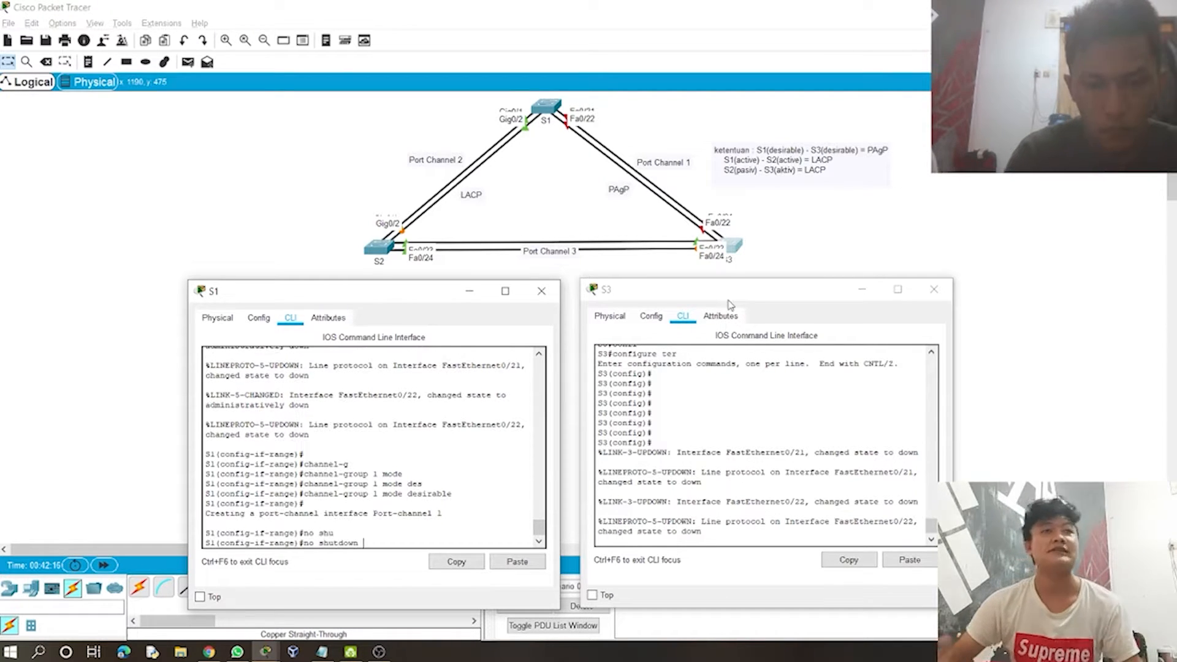
key(Return)
key(Return)
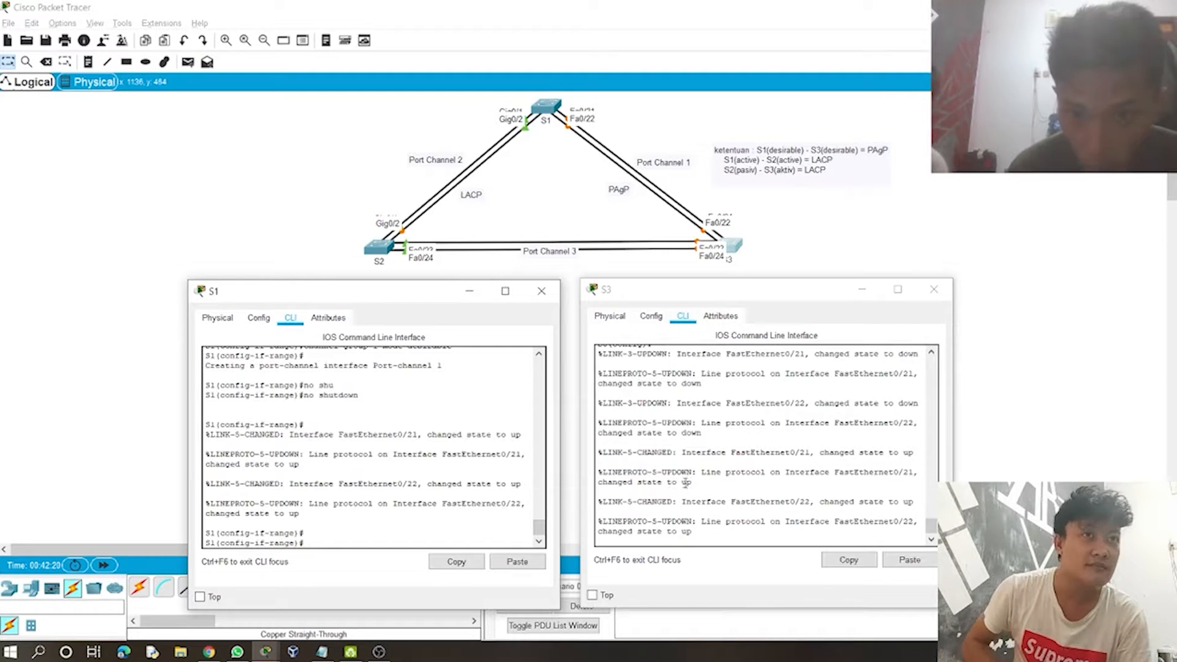
key(Return)
key(Return)
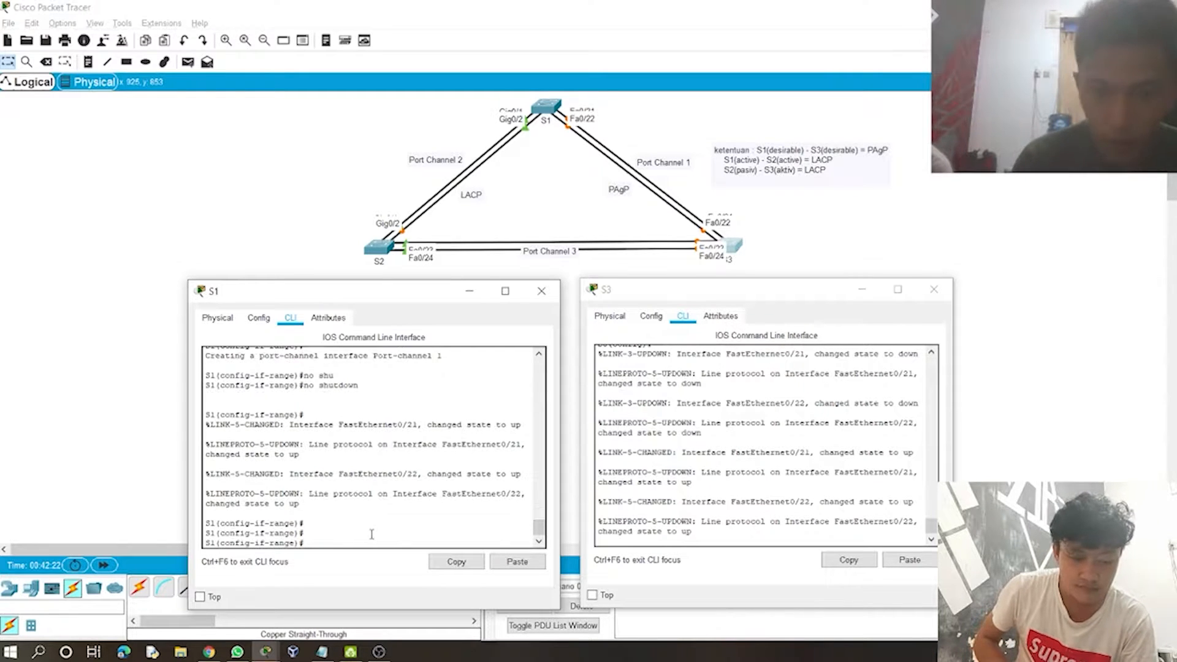
Step: Exit the range configuration on S1 and enter configuration mode for interface port-channel 1
text(ex)
key(Return)
key(Return)
key(Return)
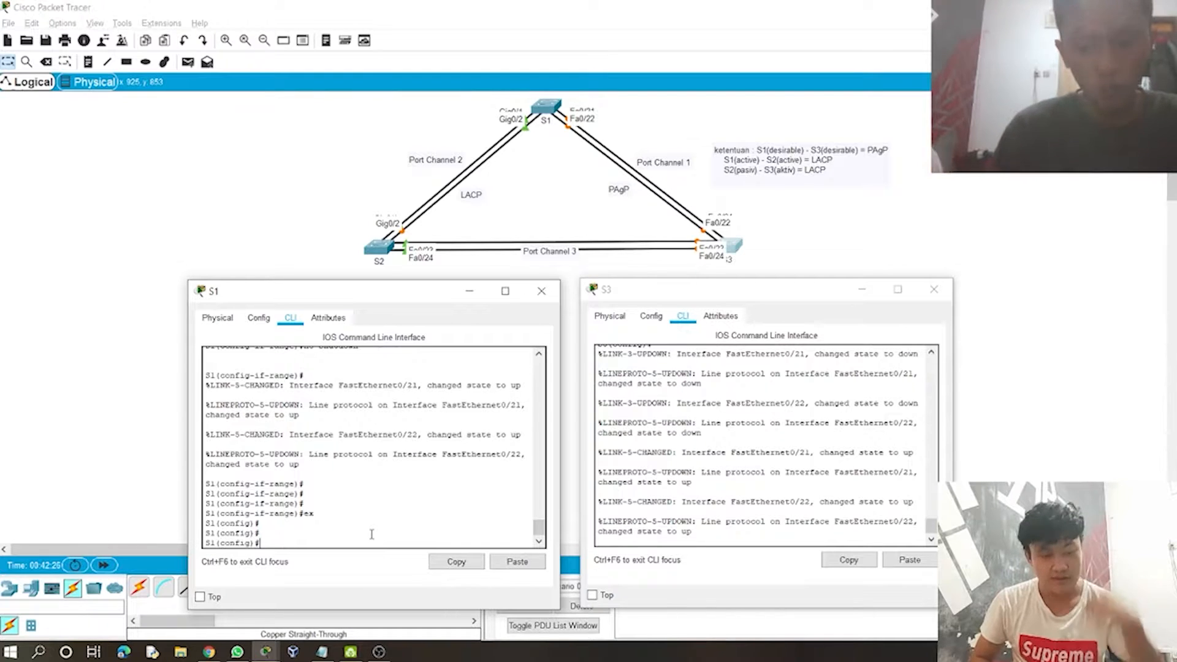
text(in)
key(Tab)
text(po)
key(Tab)
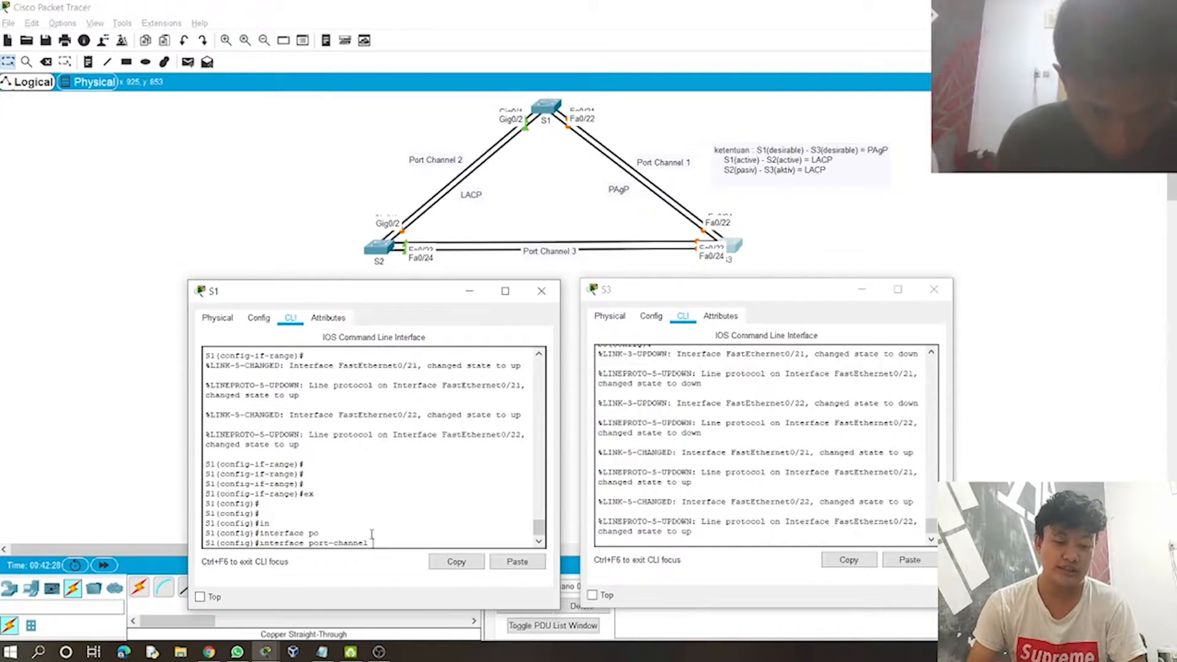
text(1)
key(Return)
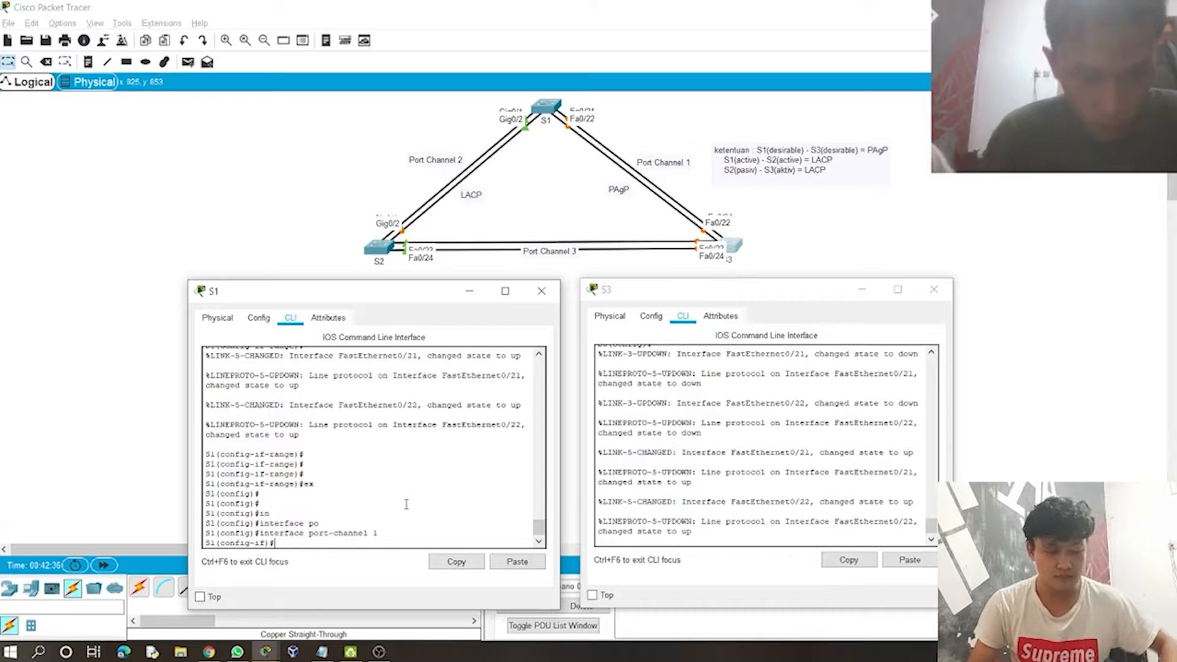
Step: Set S1's port-channel 1 to switchport mode trunk and return to global configuration
text(swi)
key(Tab)
text(mo)
key(Tab)
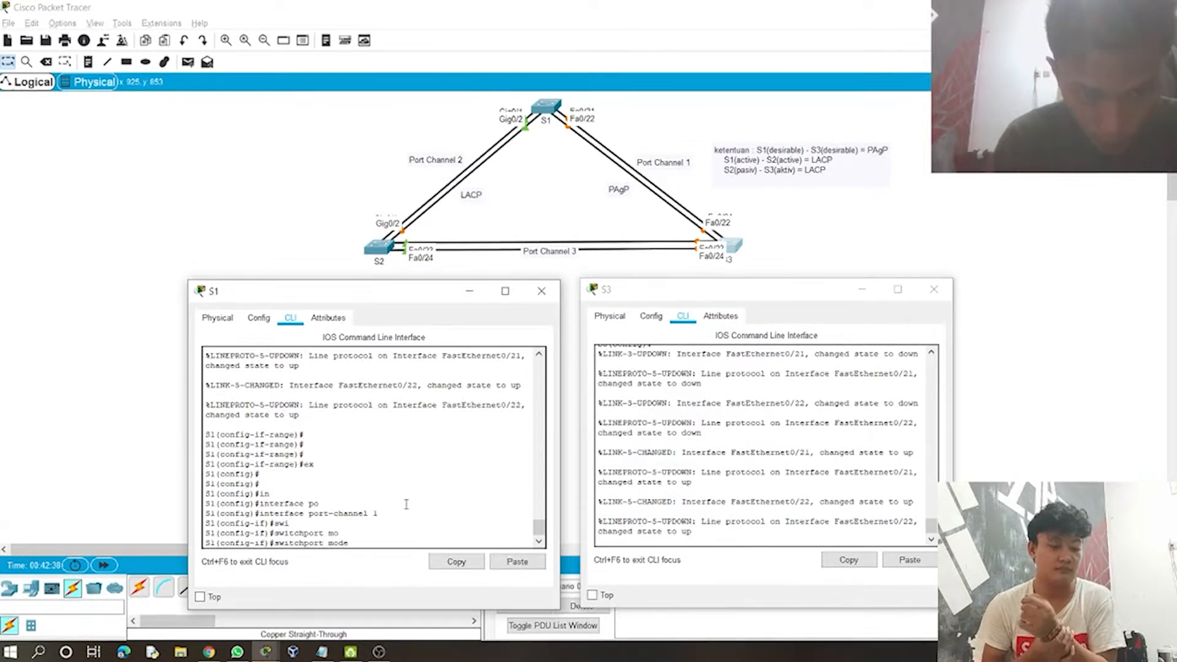
text(tr)
key(Tab)
key(Return)
key(Return)
key(Return)
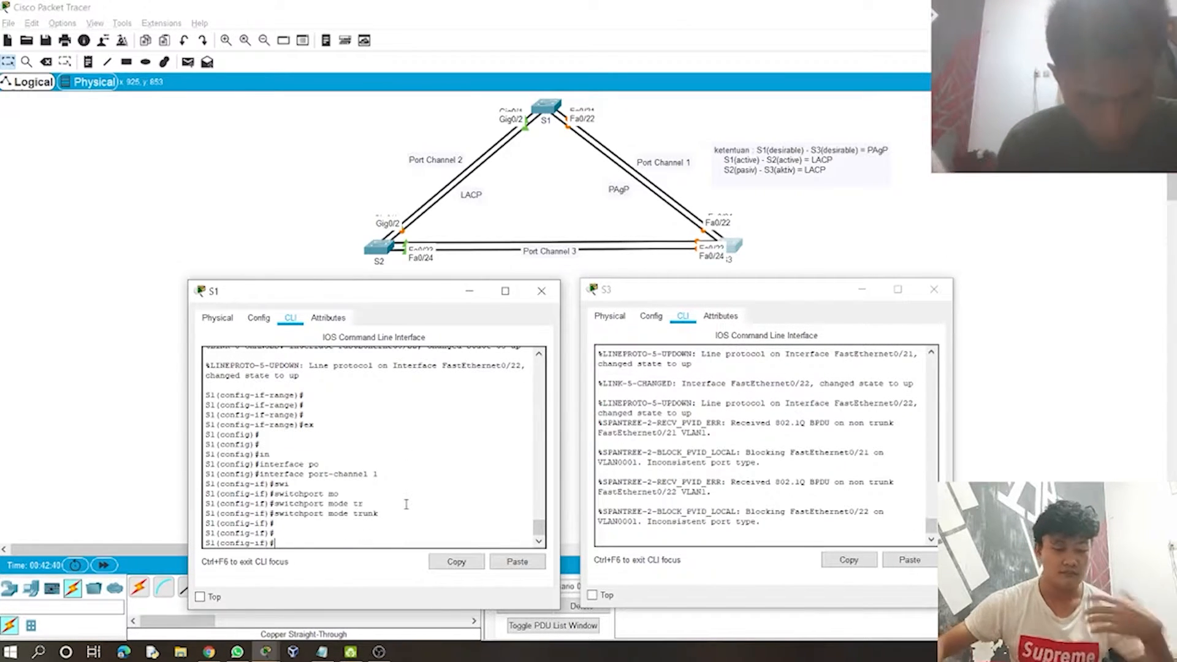
text(ex)
key(Return)
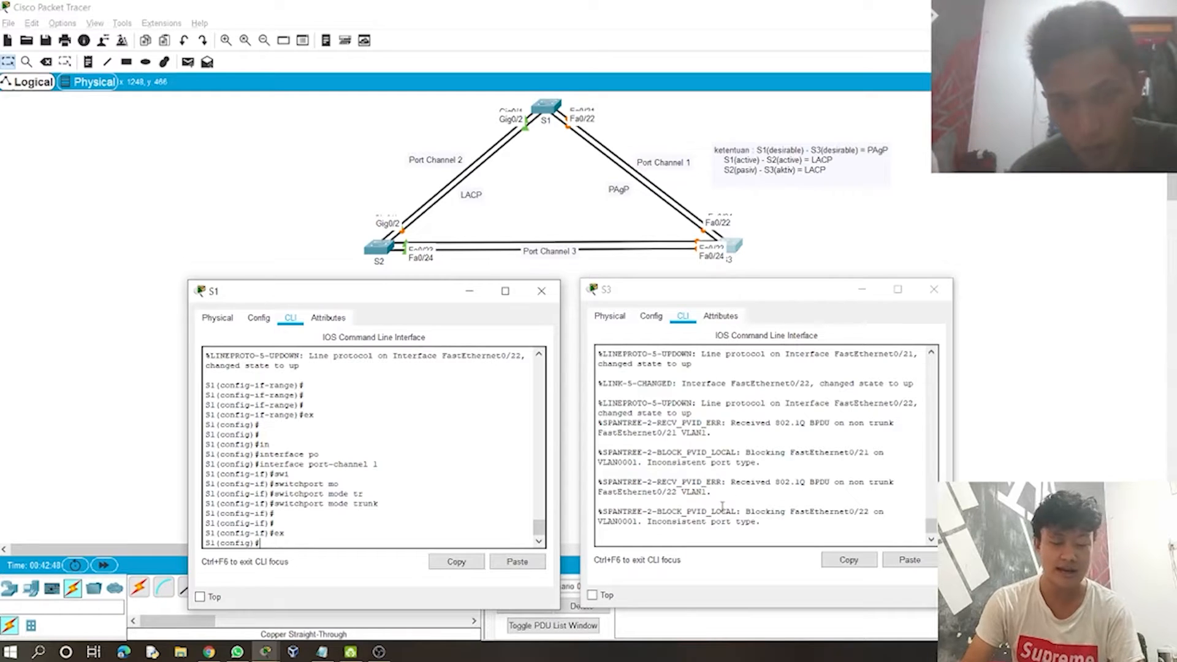
Step: On S3, enter configuration mode for the interface range FastEthernet 0/21-22
click(712, 541)
key(Return)
key(Return)
key(Return)
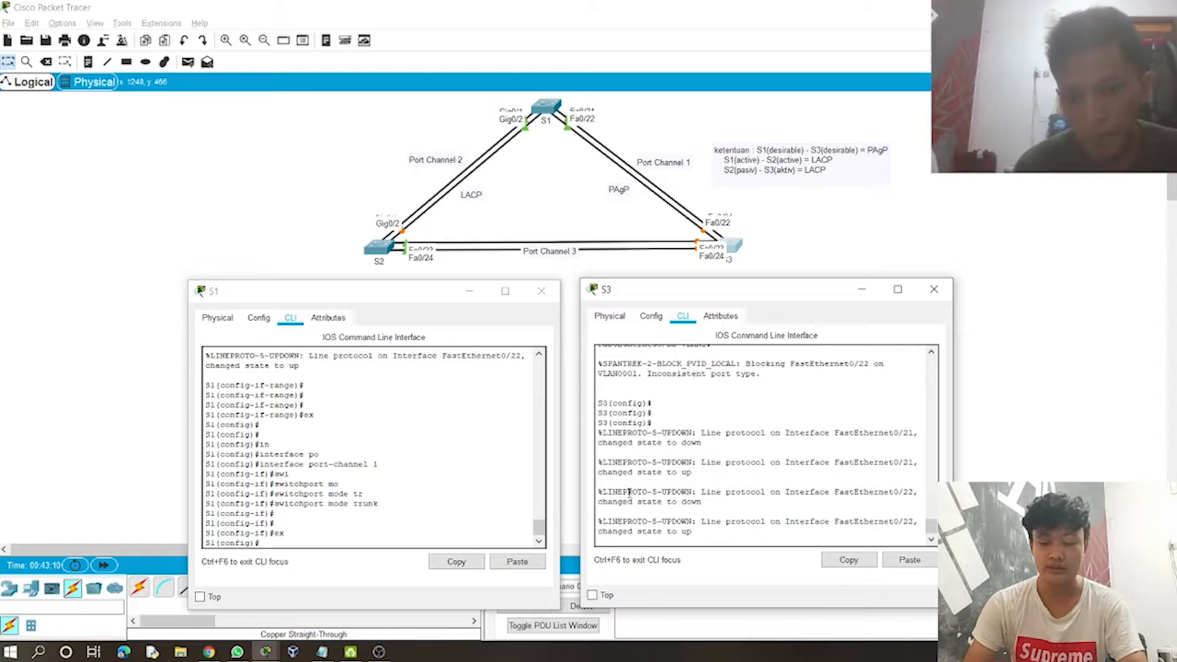
key(Return)
key(Return)
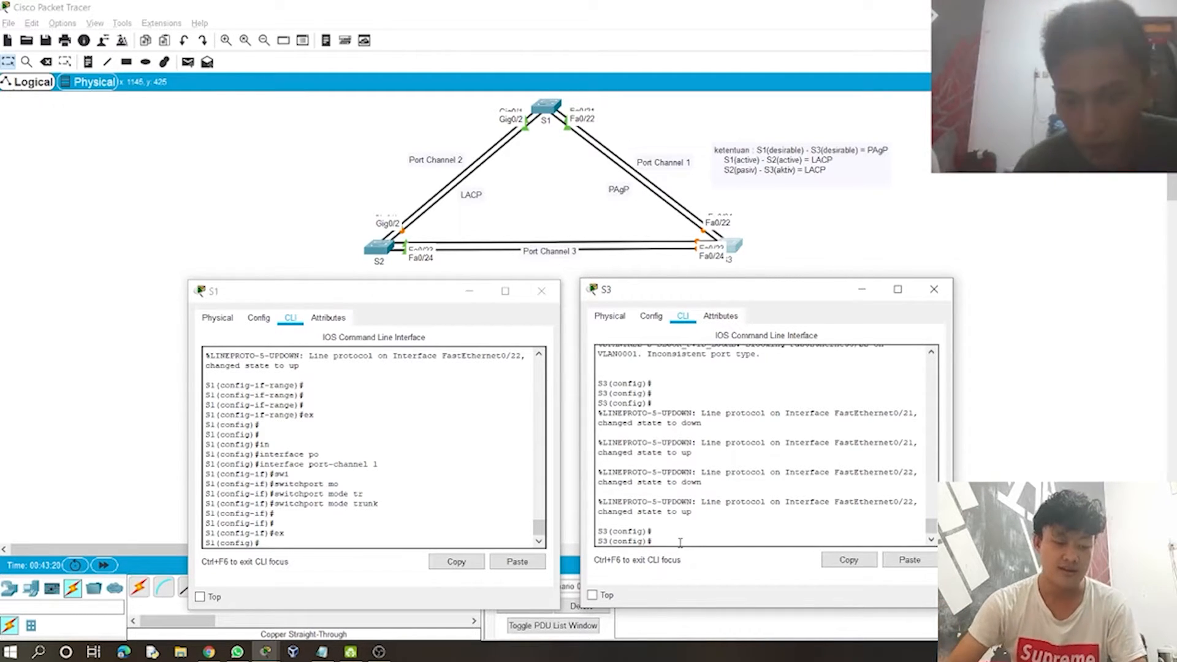
key(Return)
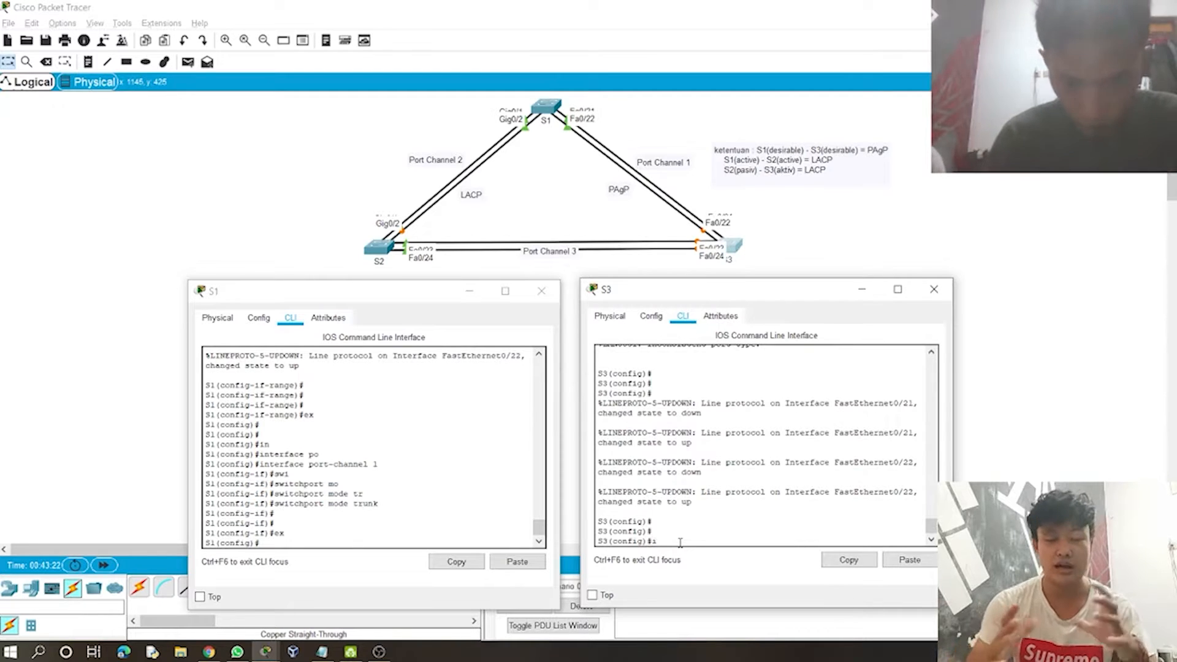
text(n)
key(Tab)
text(r)
key(Tab)
text(f)
key(Tab)
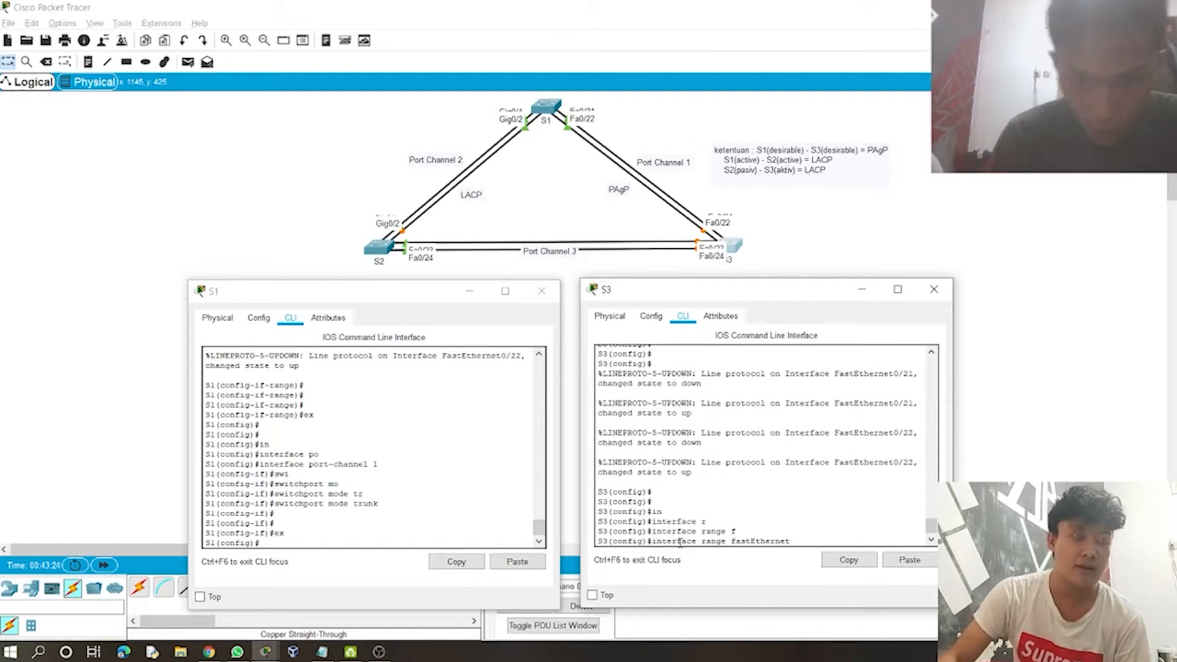
text(0/21-22)
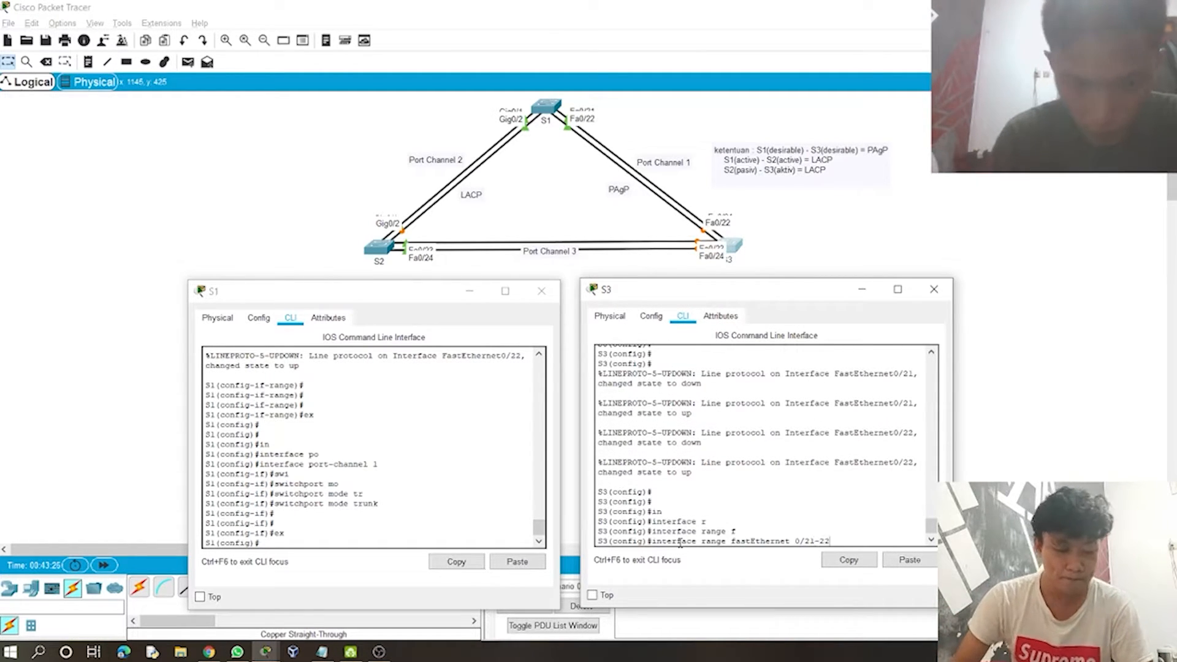
key(Return)
Step: Shut down the selected FastEthernet 0/21-22 range on S3
text(shu)
key(Tab)
key(Return)
Step: Assign S3's FastEthernet 0/21-22 ports to channel-group 1 in desirable mode and bring them back up
text(chann)
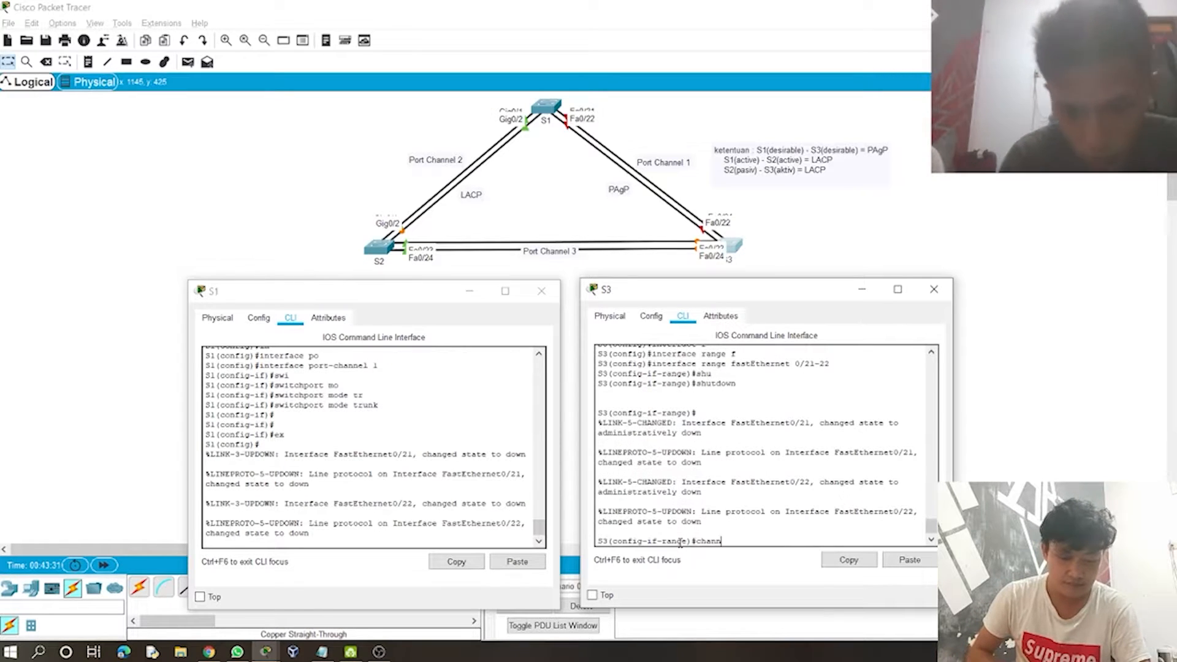
text(el-g)
key(Tab)
text(1 mo)
key(Tab)
text(de)
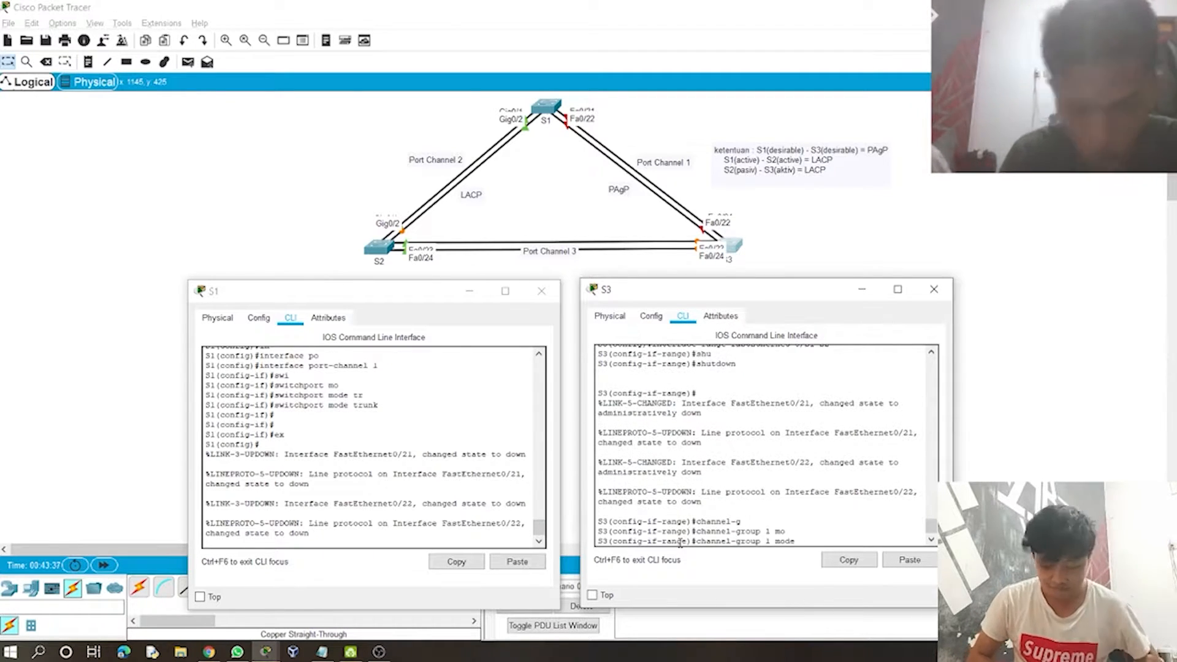
key(Tab)
key(Return)
key(Return)
Step: On S3, leave the interface range and enter configuration mode for port-channel 1
text(ex)
key(Return)
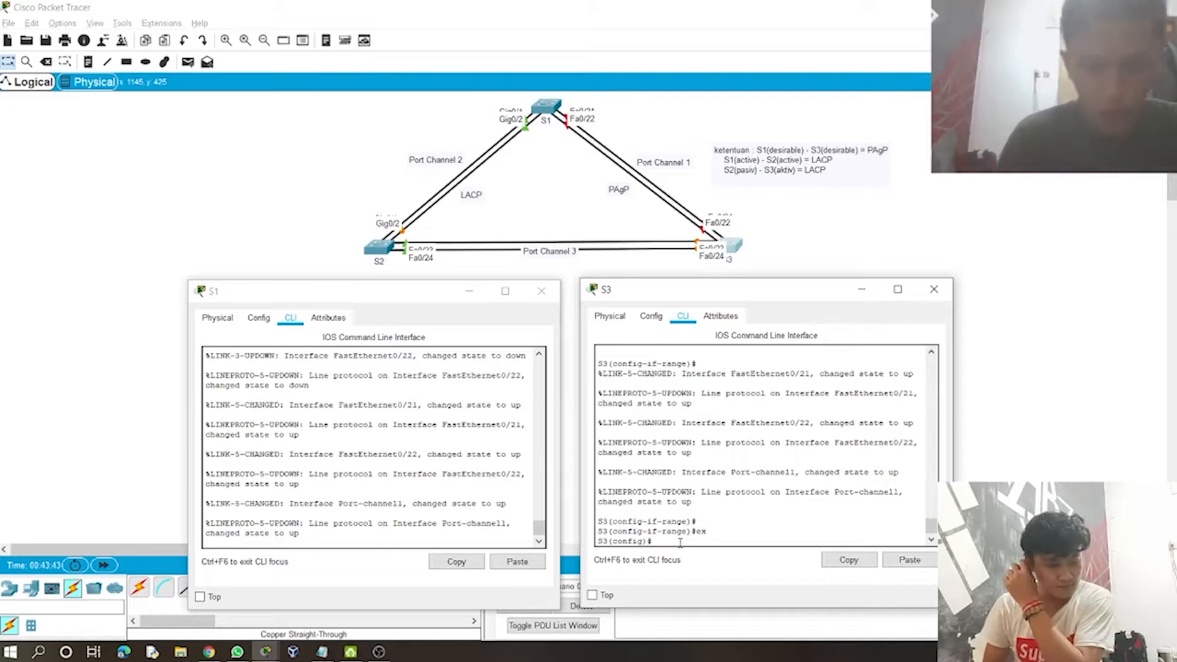
text(in)
key(Tab)
text(po)
key(Tab)
key(Return)
Step: Set S3's port-channel 1 to switchport mode trunk and return to global configuration
text(swi)
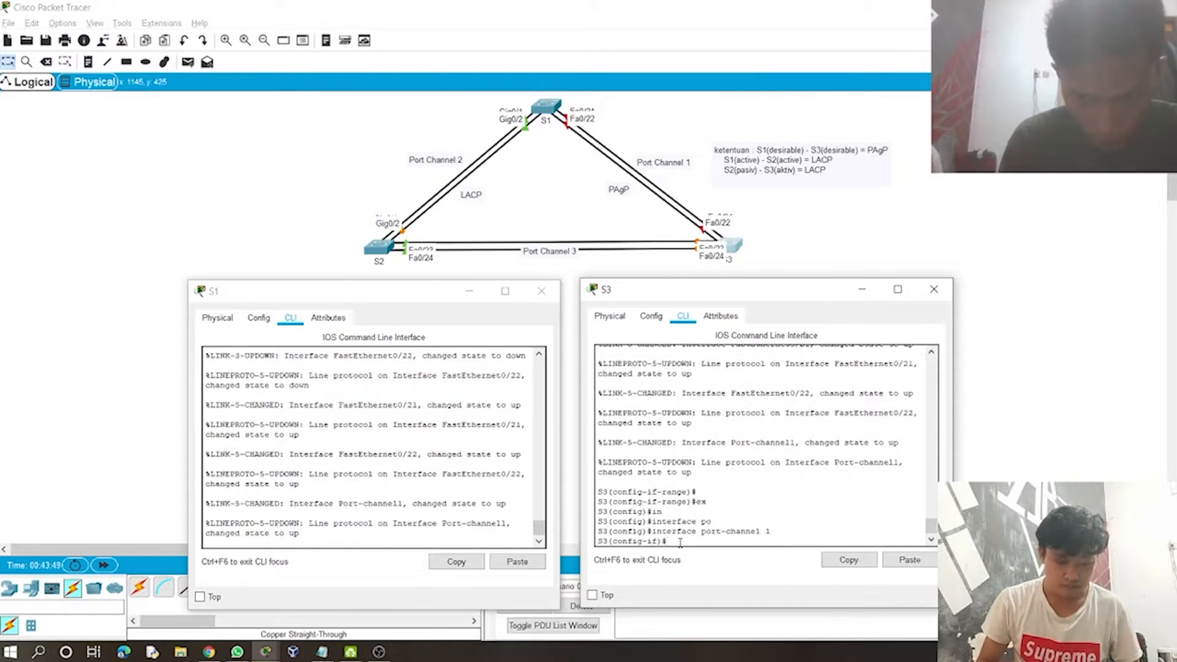
key(Tab)
text(mo)
key(Tab)
text(tr)
key(Tab)
key(Return)
key(Return)
text(ex)
key(Return)
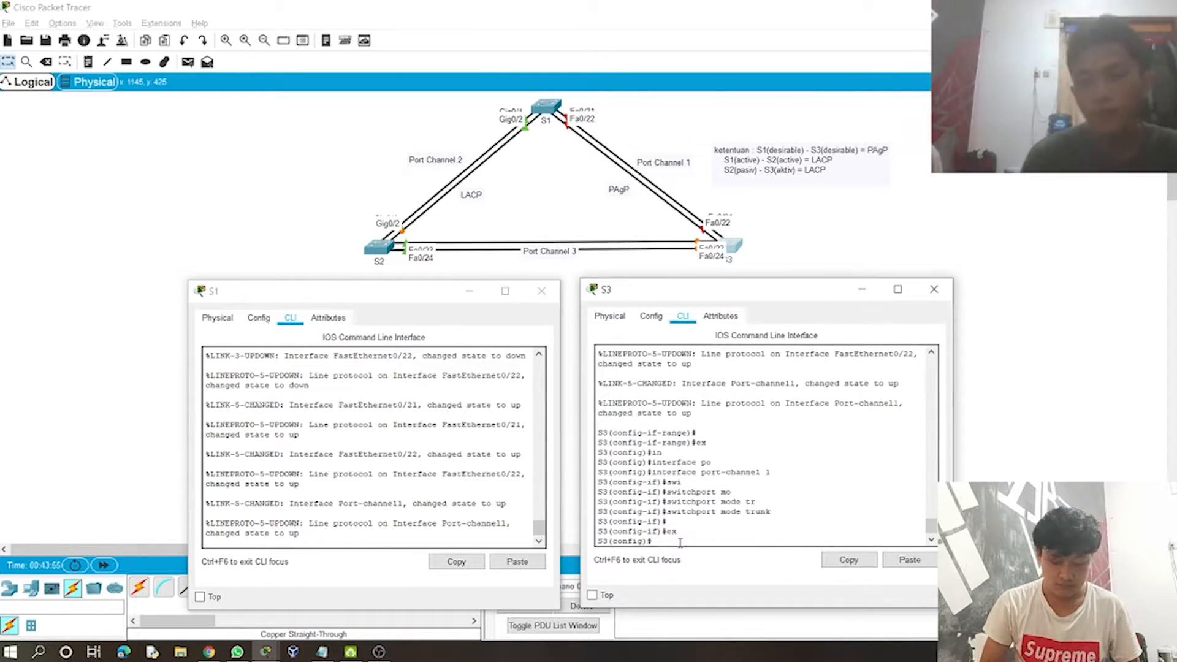
Step: Fast-forward the simulation time and return S3 to privileged EXEC mode
click(102, 570)
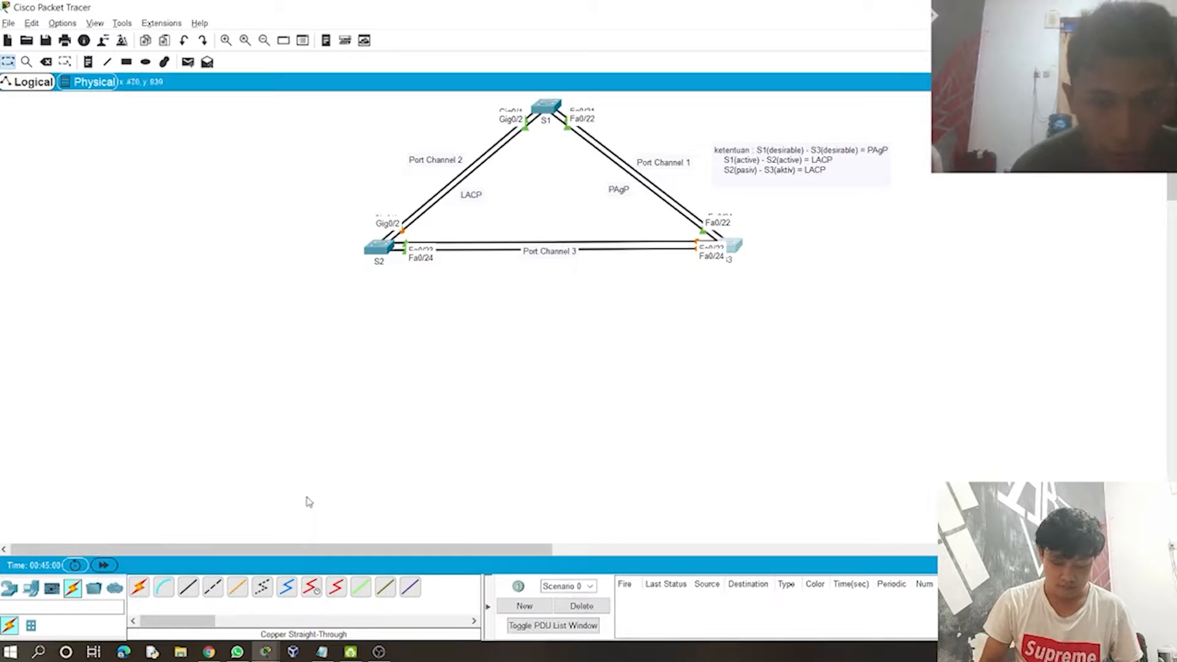
key(alt+Tab)
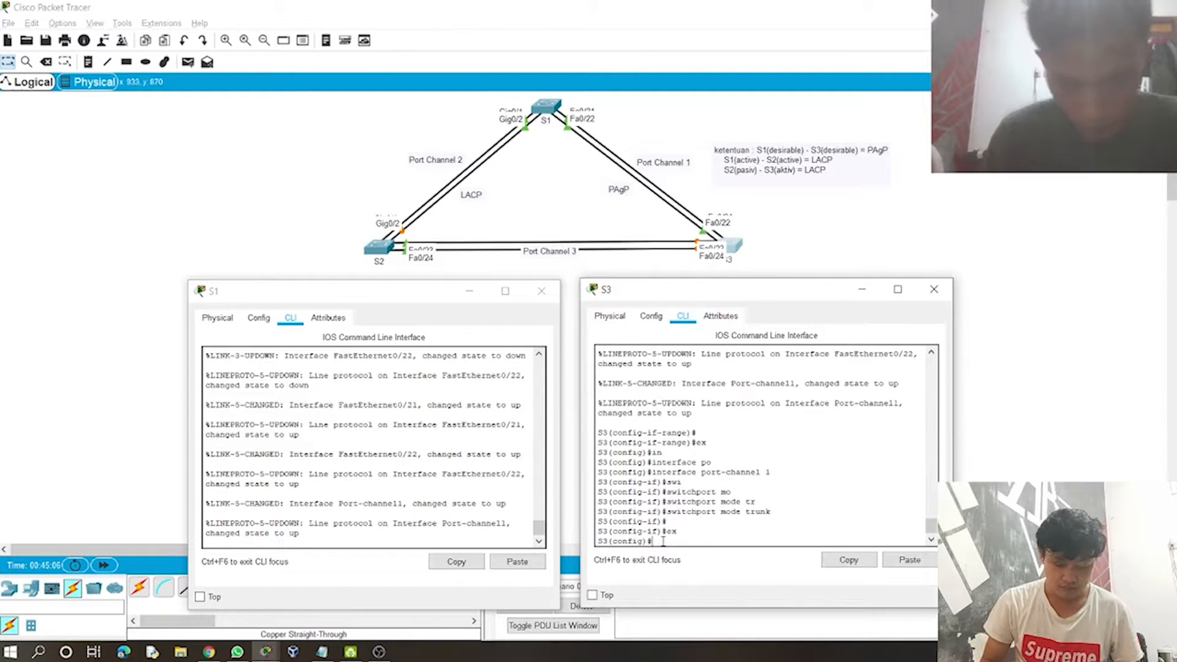
text(ex)
key(Return)
key(Return)
Step: Display the EtherChannel summary on S3
text(sho)
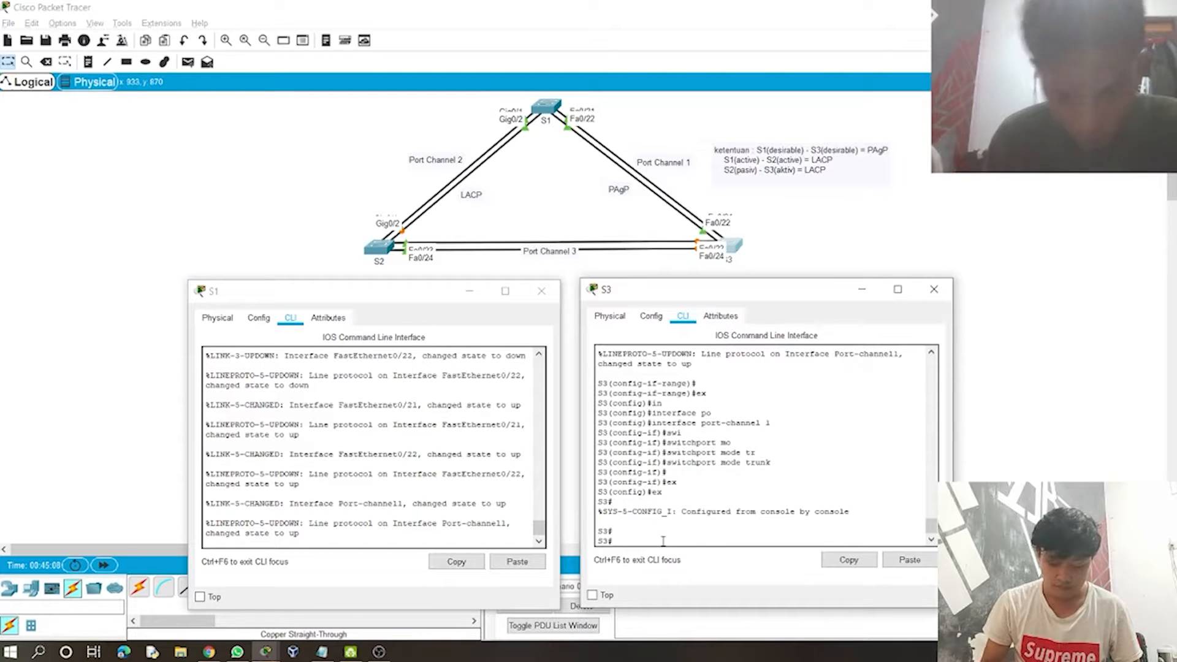
key(Tab)
text(eth)
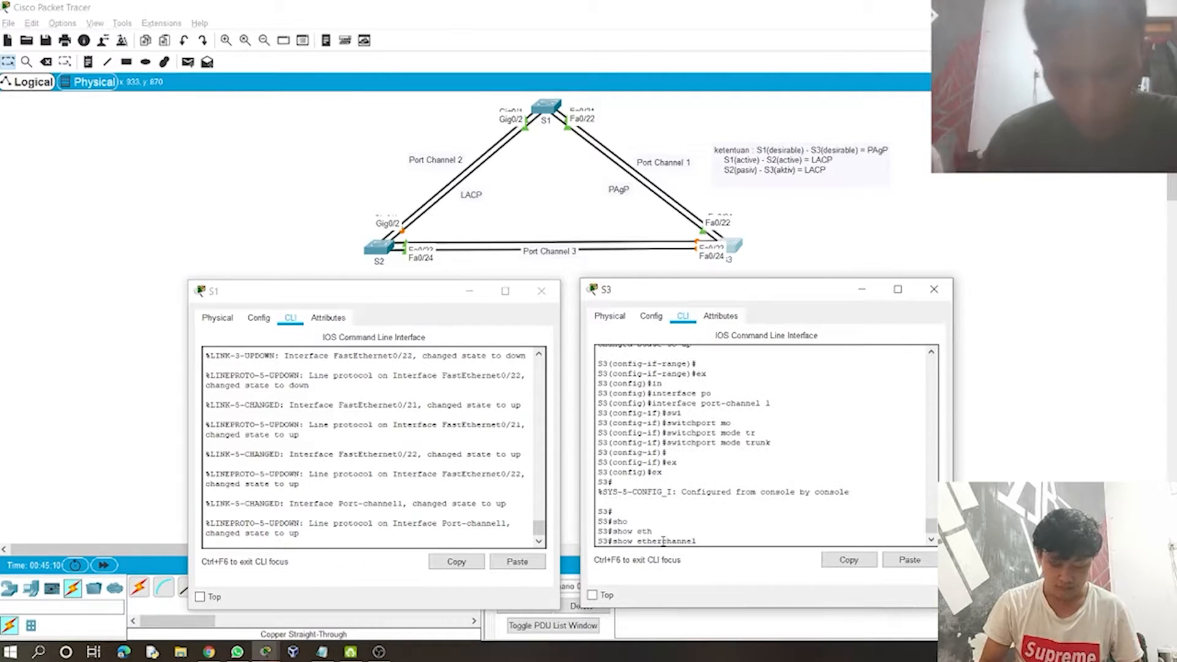
key(Tab)
text(su)
key(Tab)
key(Return)
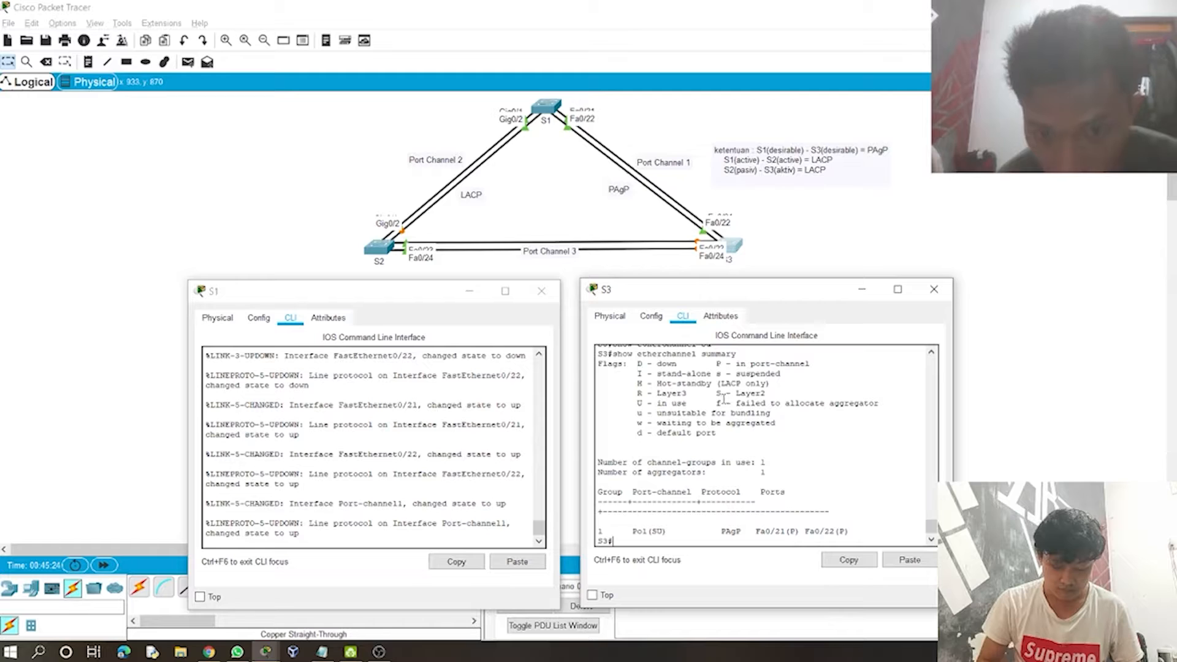
Step: Exit global configuration on S1 to return it to privileged EXEC mode
click(386, 542)
key(Return)
key(Return)
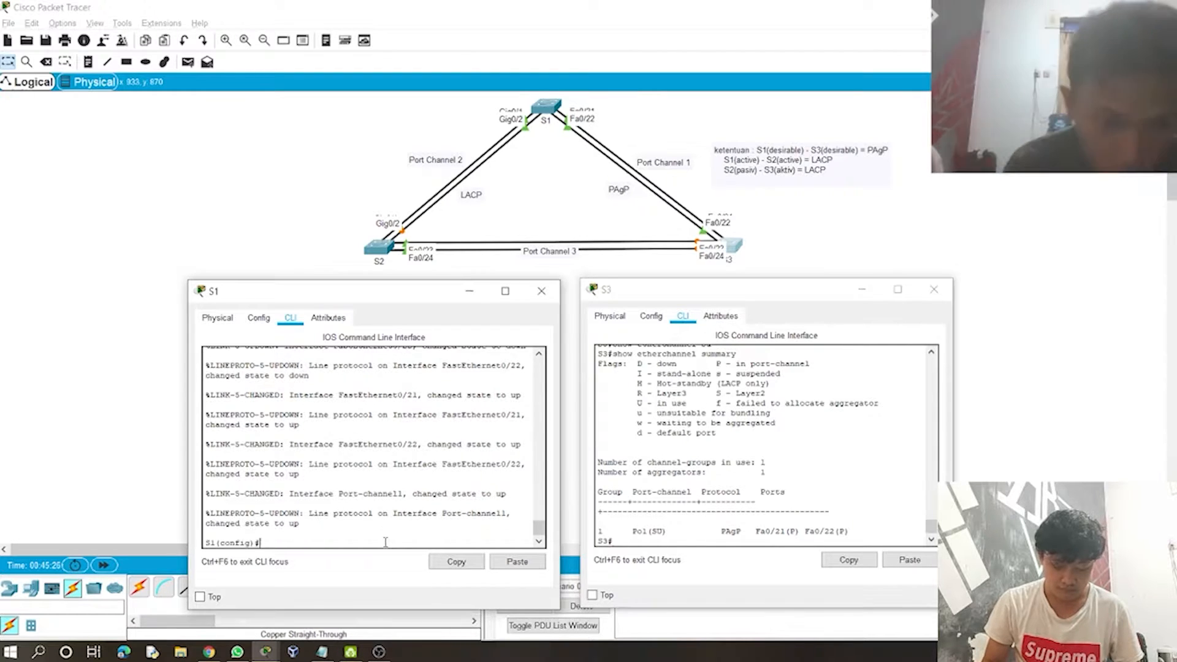
text(ex)
key(Return)
key(Return)
key(Return)
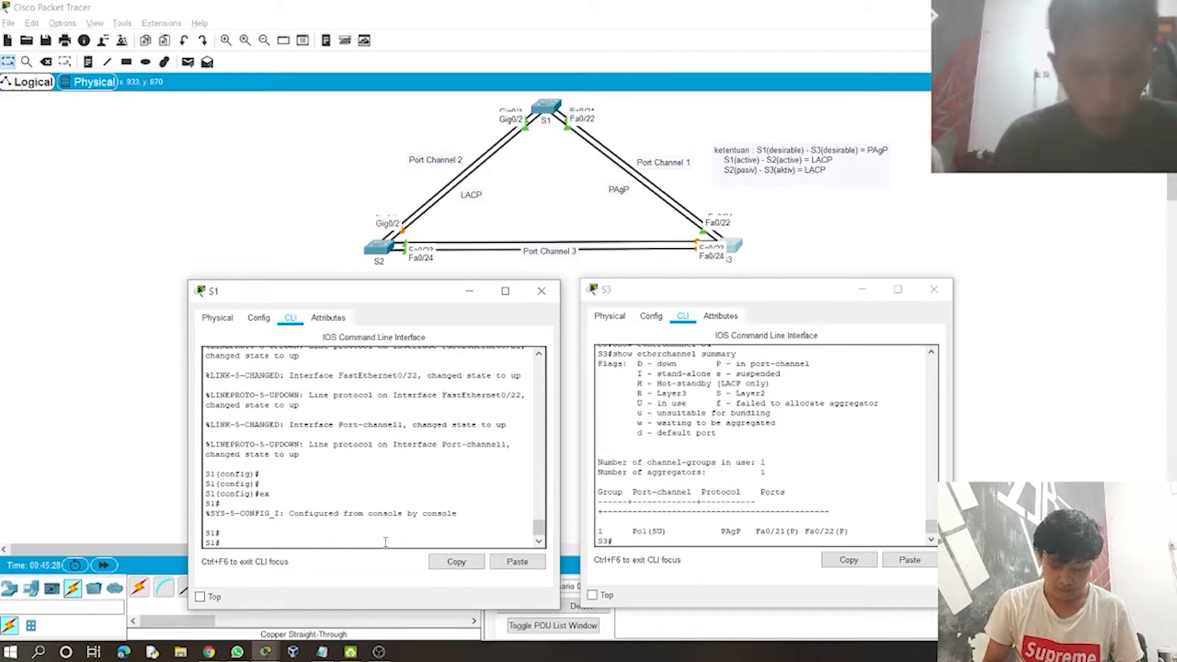
Step: Display the EtherChannel summary on S1
text(sho)
key(Tab)
text(et)
key(Tab)
text(sum)
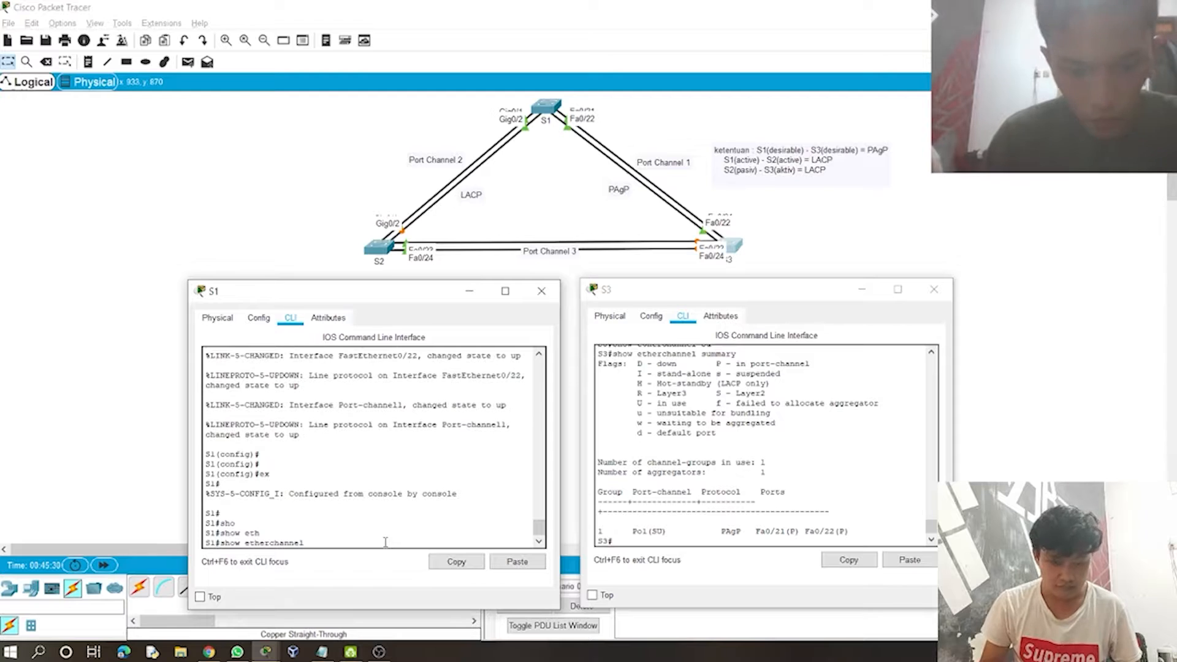
key(Tab)
key(Return)
key(Return)
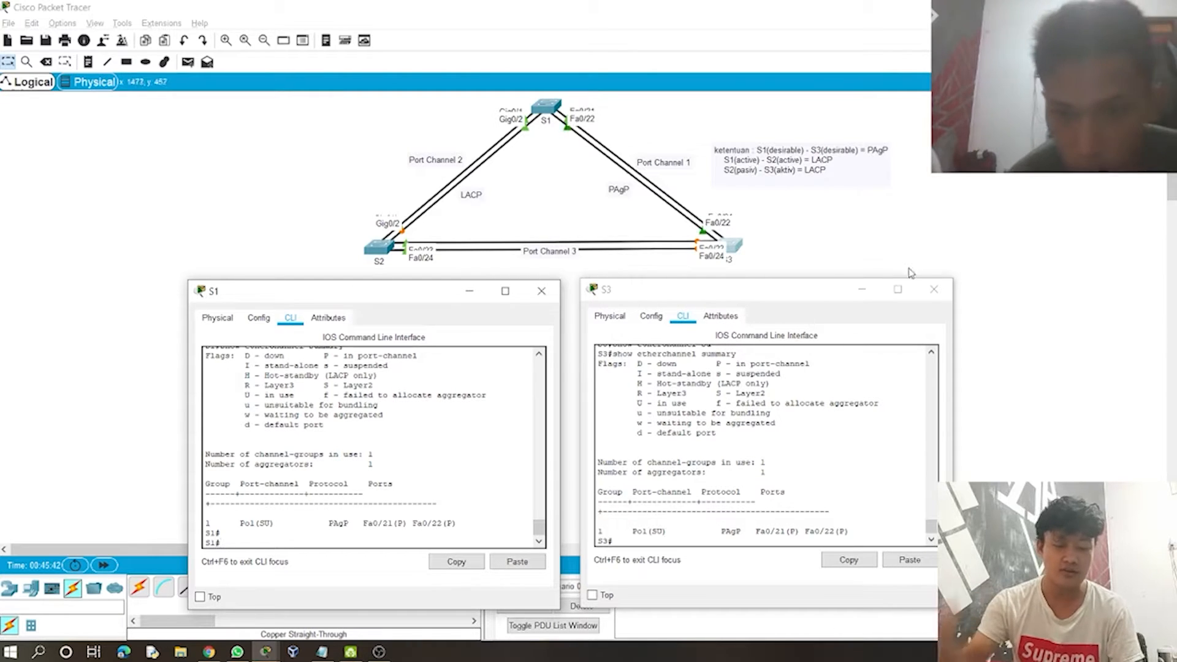
Step: Close S3's console and bring S2's CLI into global configuration mode
click(932, 289)
key(Return)
key(Return)
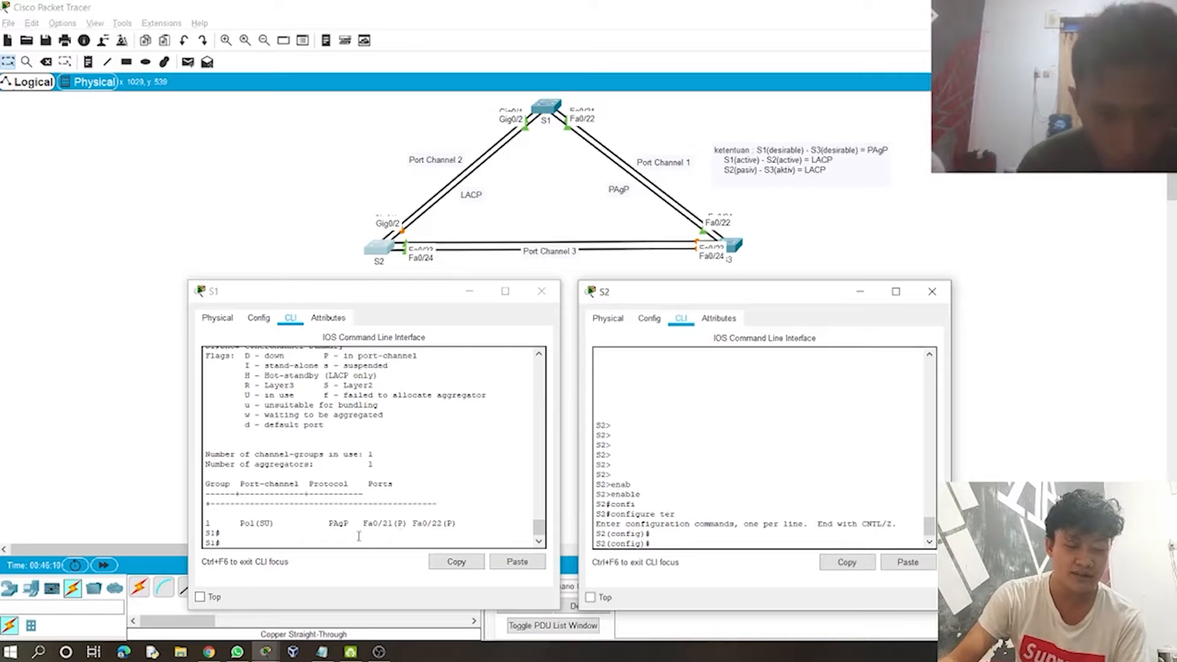
Step: Enter global configuration mode on S1 with configure terminal
click(336, 541)
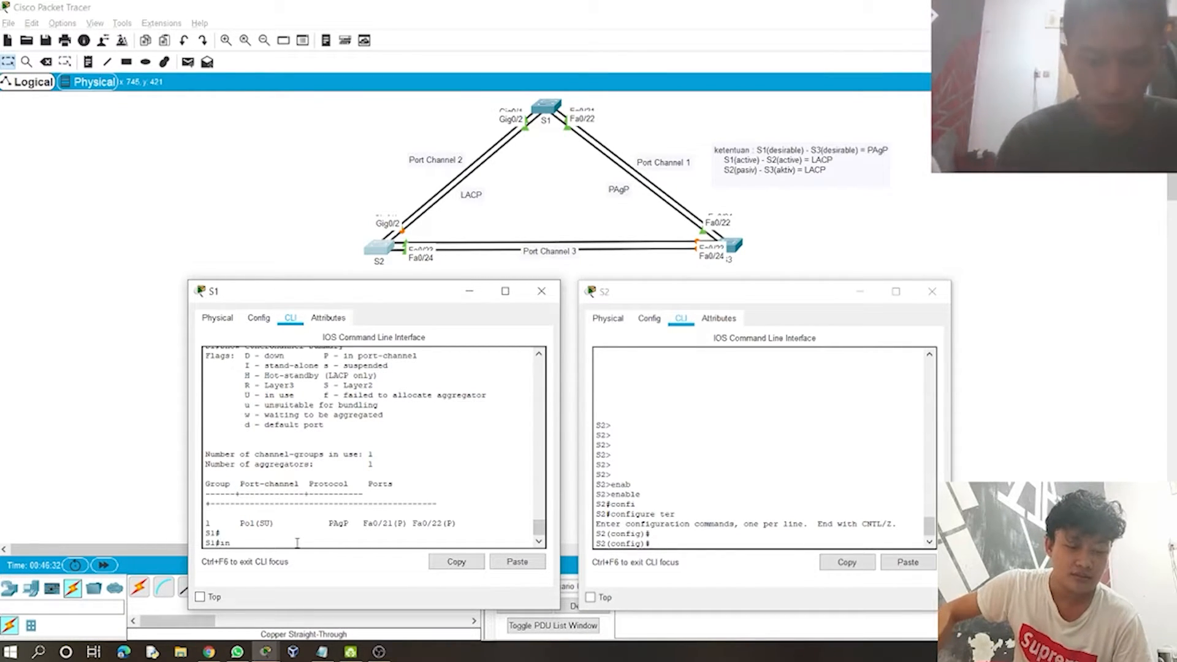
key(Tab)
key(BackSpace)
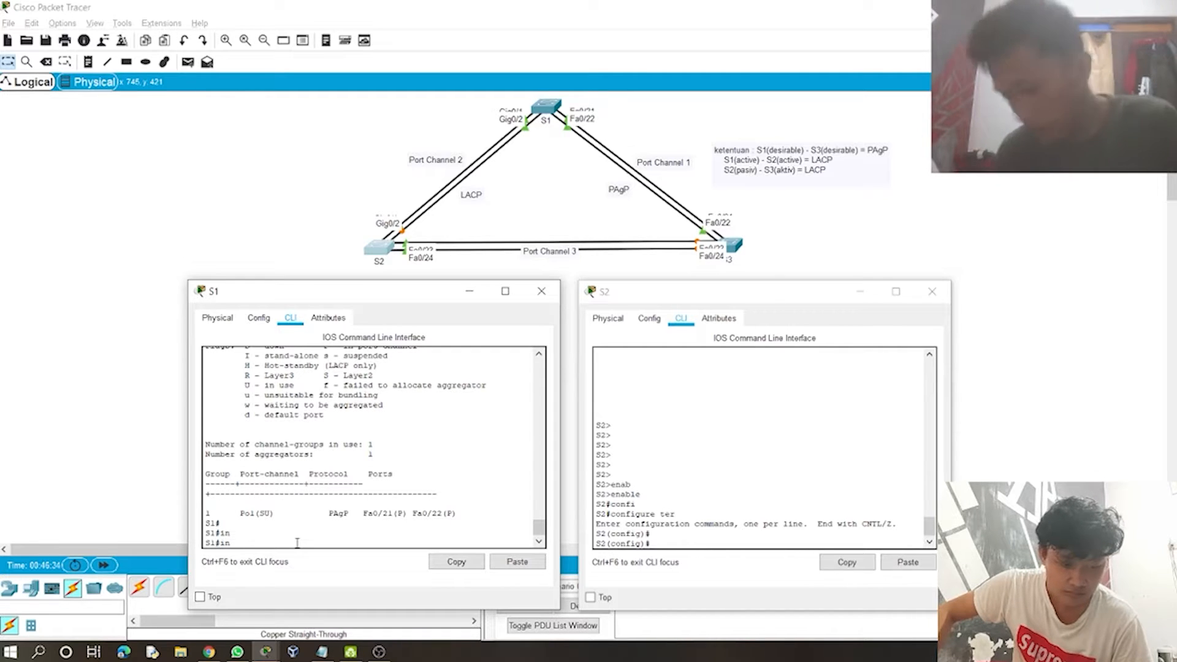
key(BackSpace)
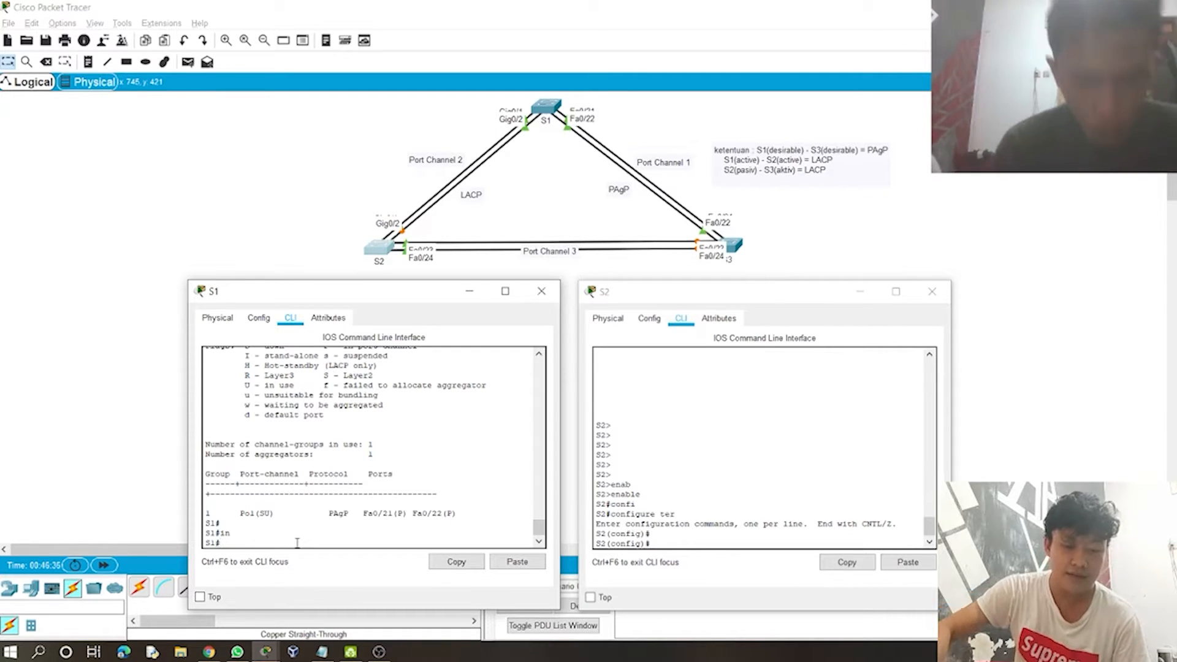
text(cofni)
key(Tab)
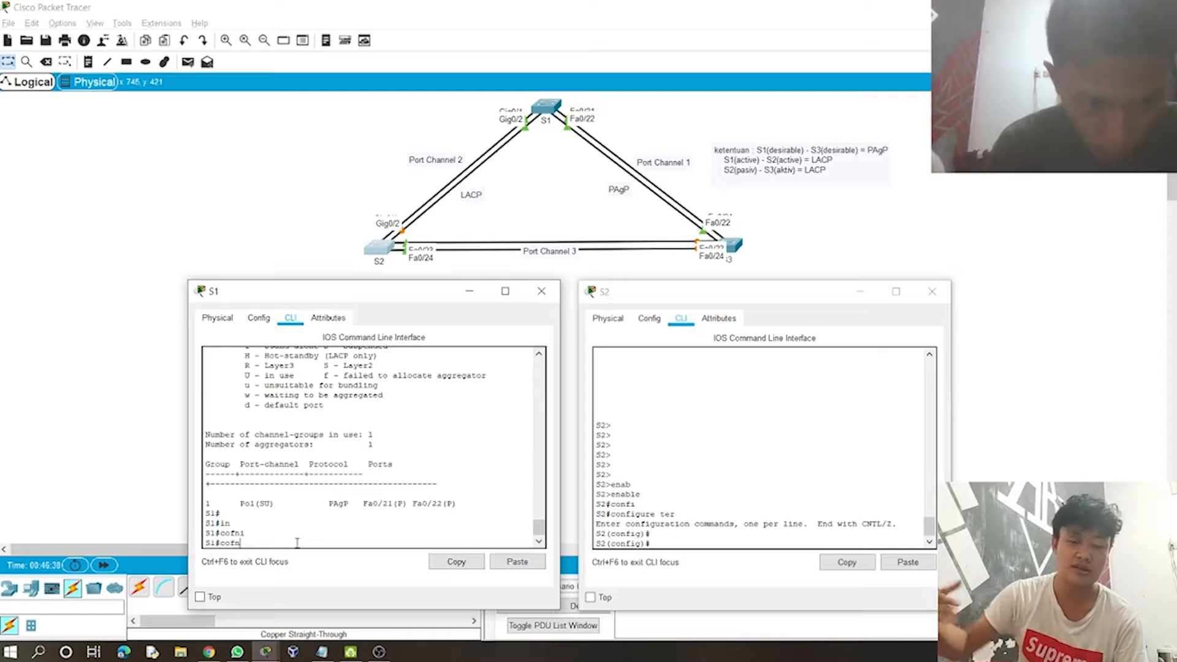
key(BackSpace)
key(Tab)
text(ter)
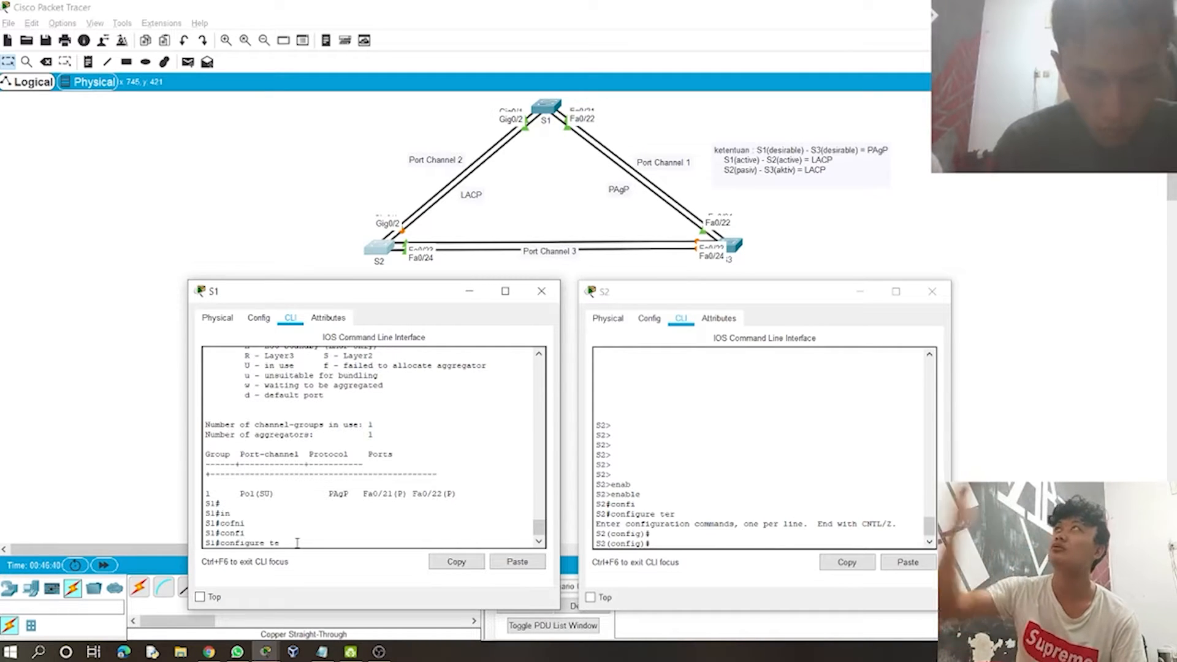
key(Return)
key(Return)
Step: Start an interface range command in S1's global configuration
text(in)
key(Tab)
text(r)
key(Tab)
text(fac)
key(Tab)
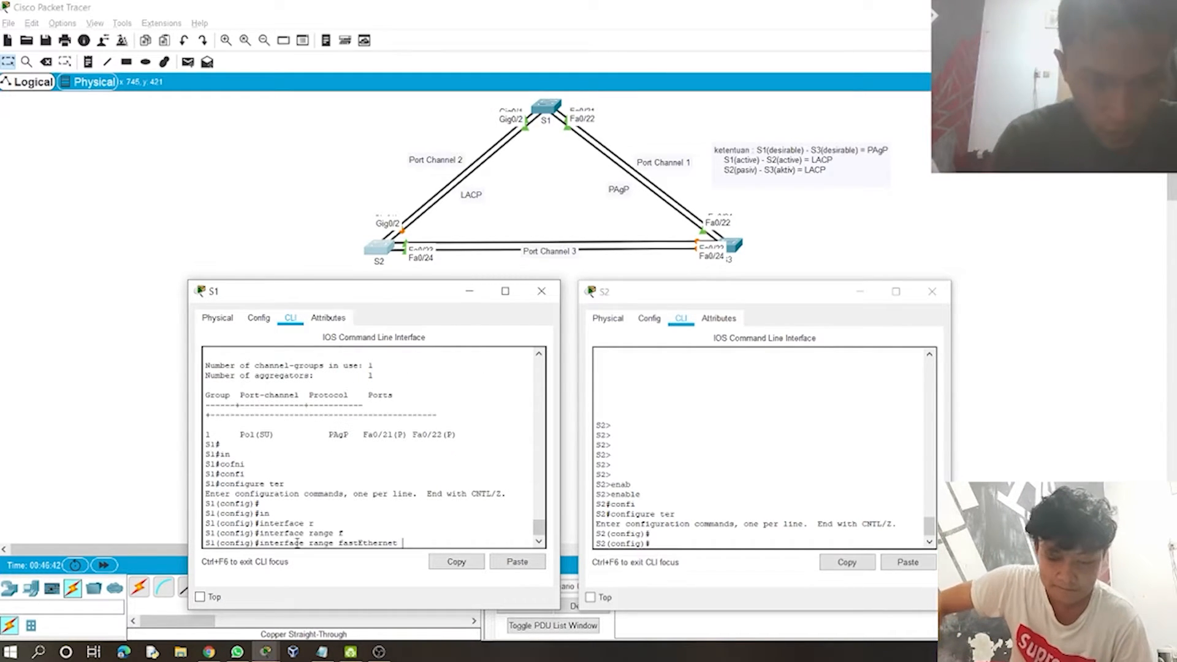
text(astEt)
key(BackSpace)
key(BackSpace)
key(BackSpace)
key(BackSpace)
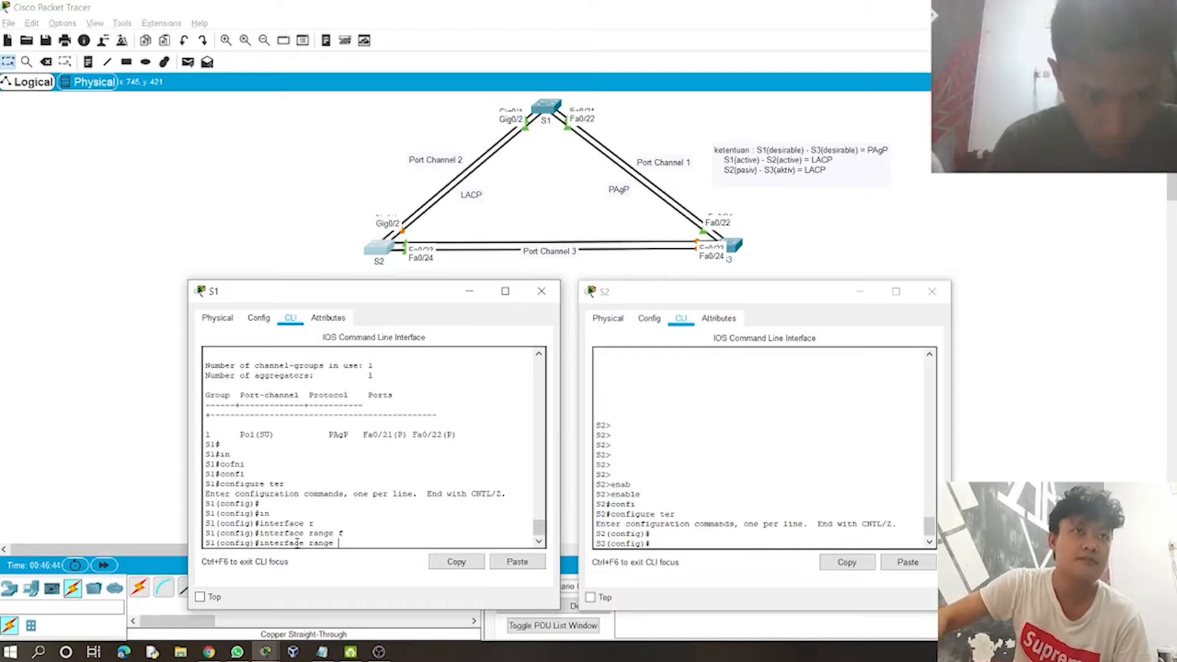
Step: Complete S1's interface range command with GigabitEthernet 0/1-2 and enter its configuration mode
text(g)
key(Tab)
text(0/1-)
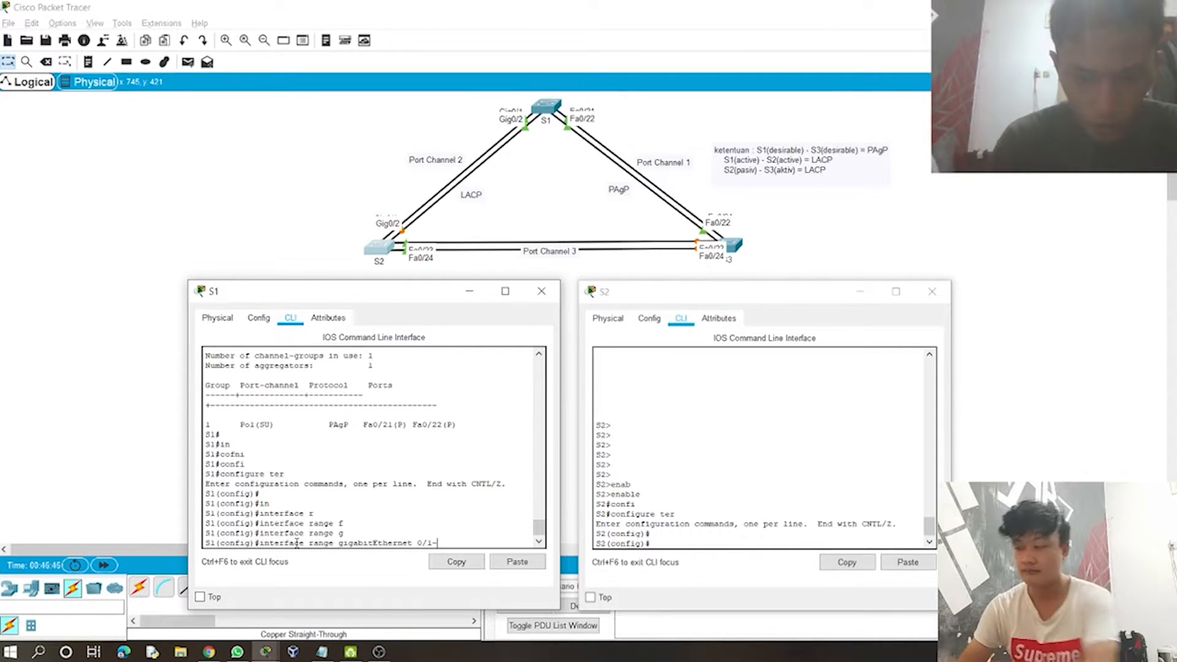
text(2)
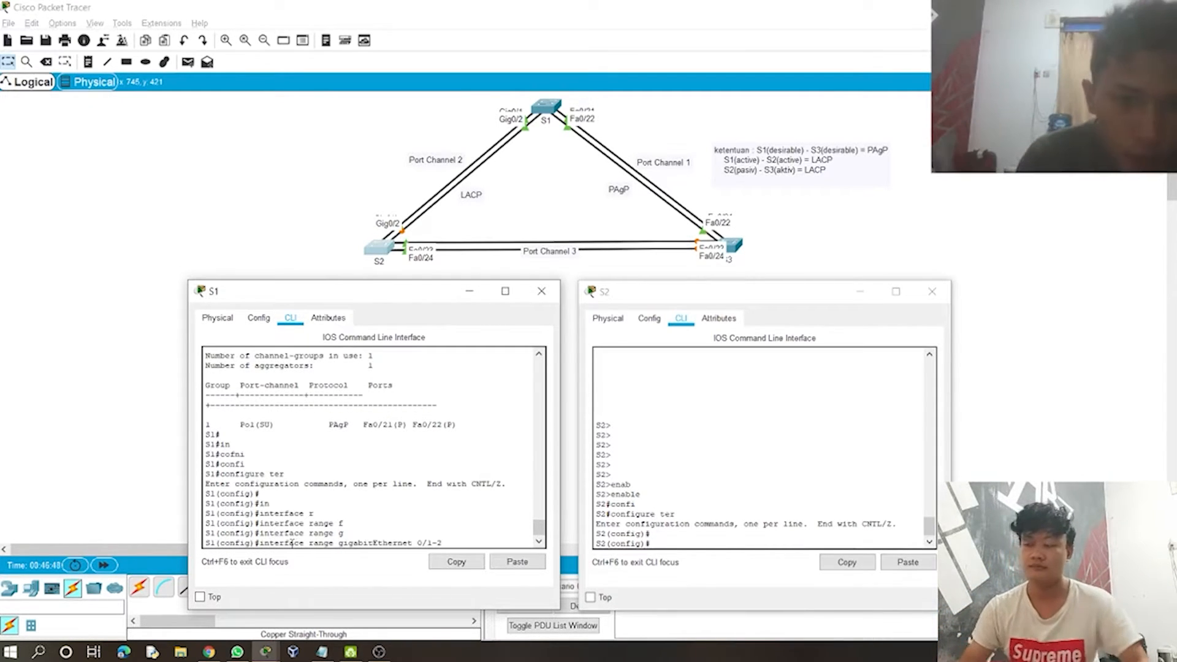
key(Return)
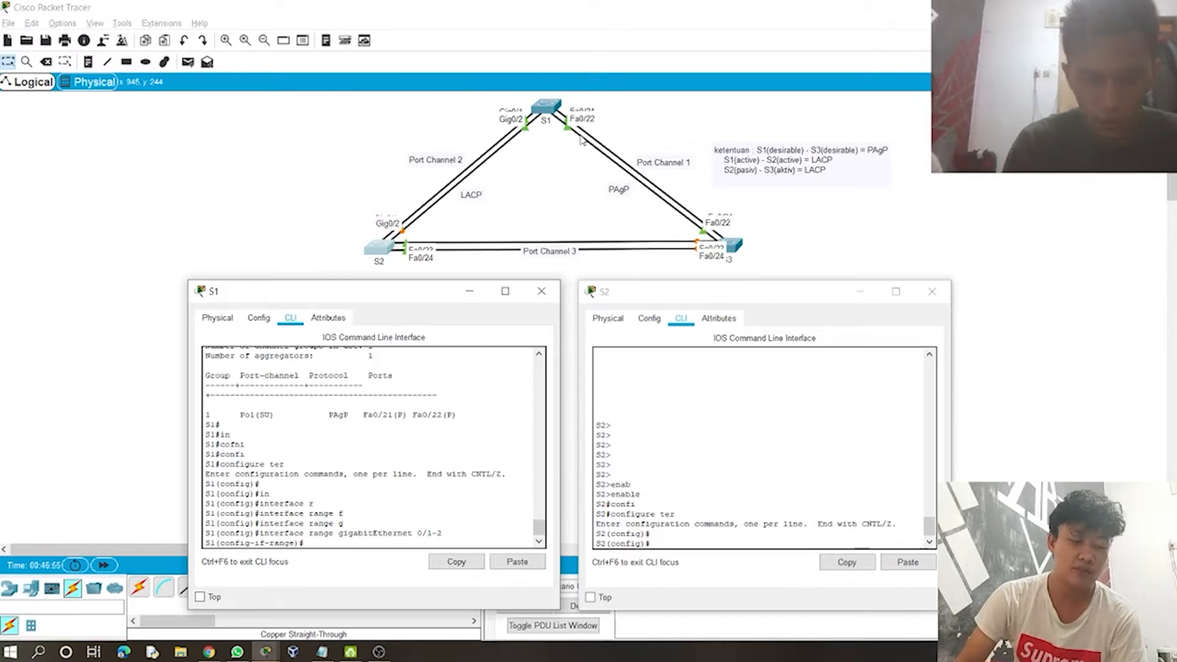
Step: Shut down the selected GigabitEthernet 0/1-2 range on S1
text(shu)
key(Tab)
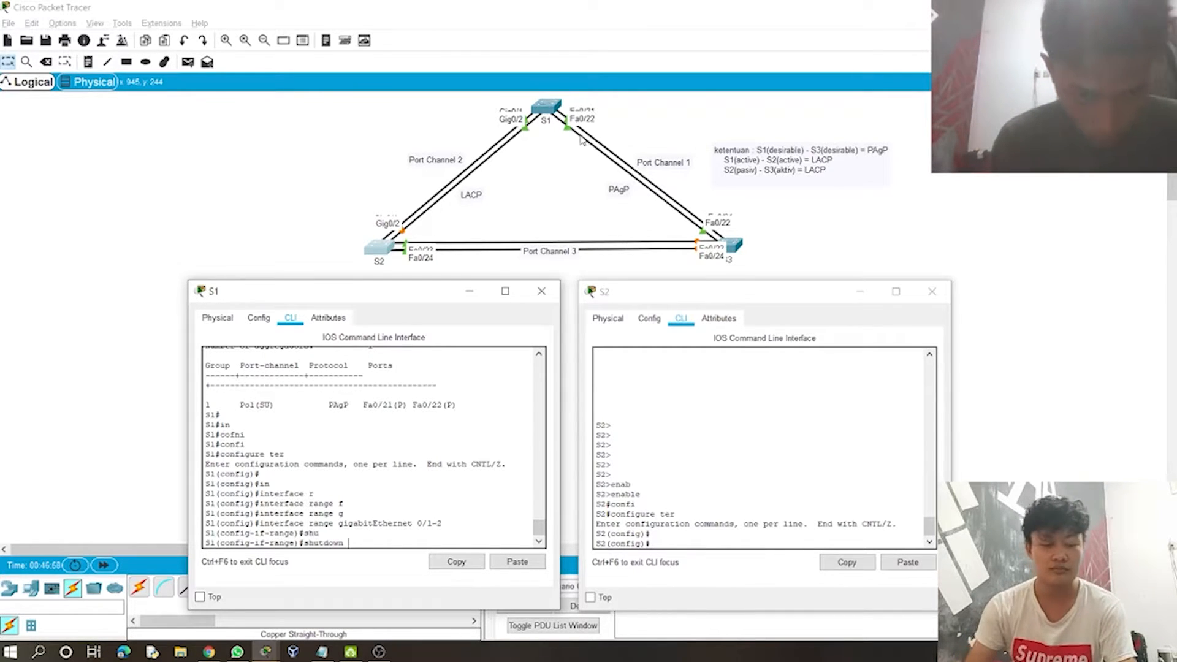
key(Return)
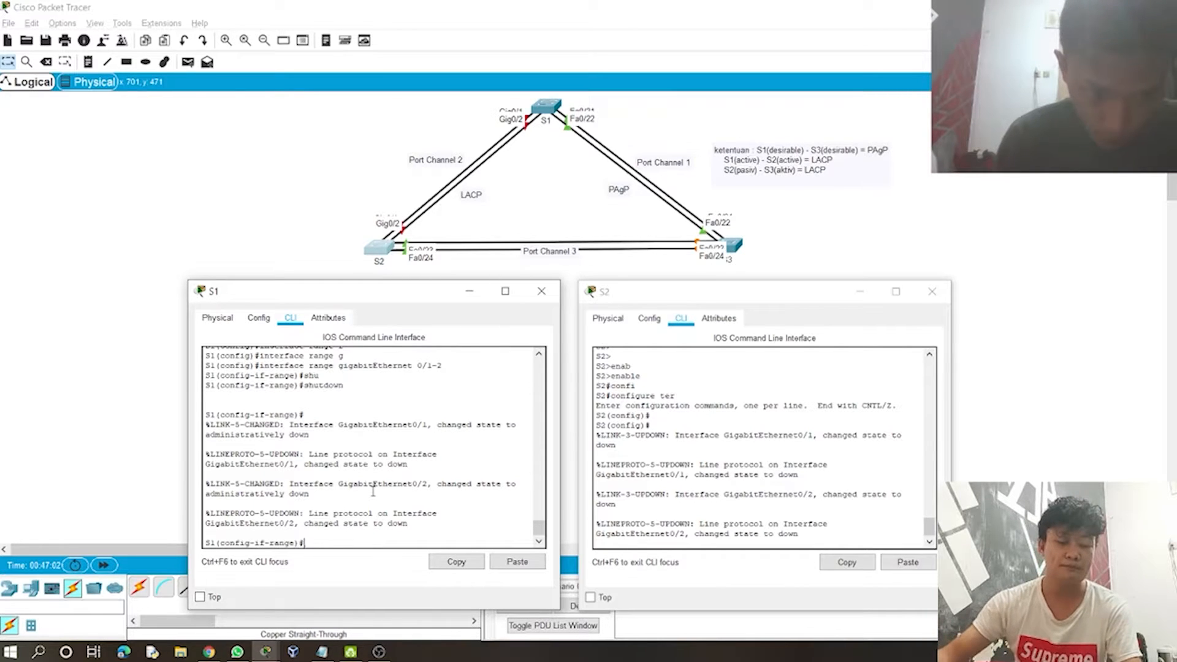
Step: Assign S1's GigabitEthernet 0/1-2 ports to channel-group 2 in active mode
text(chann)
key(Tab)
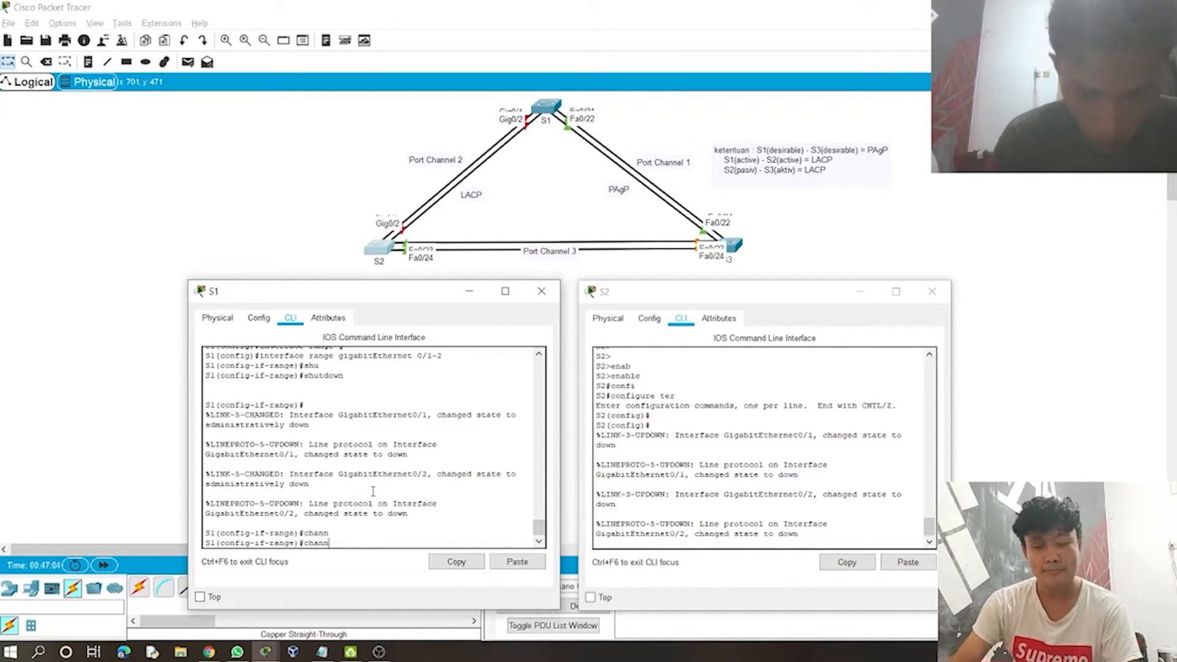
text(el-g)
key(Tab)
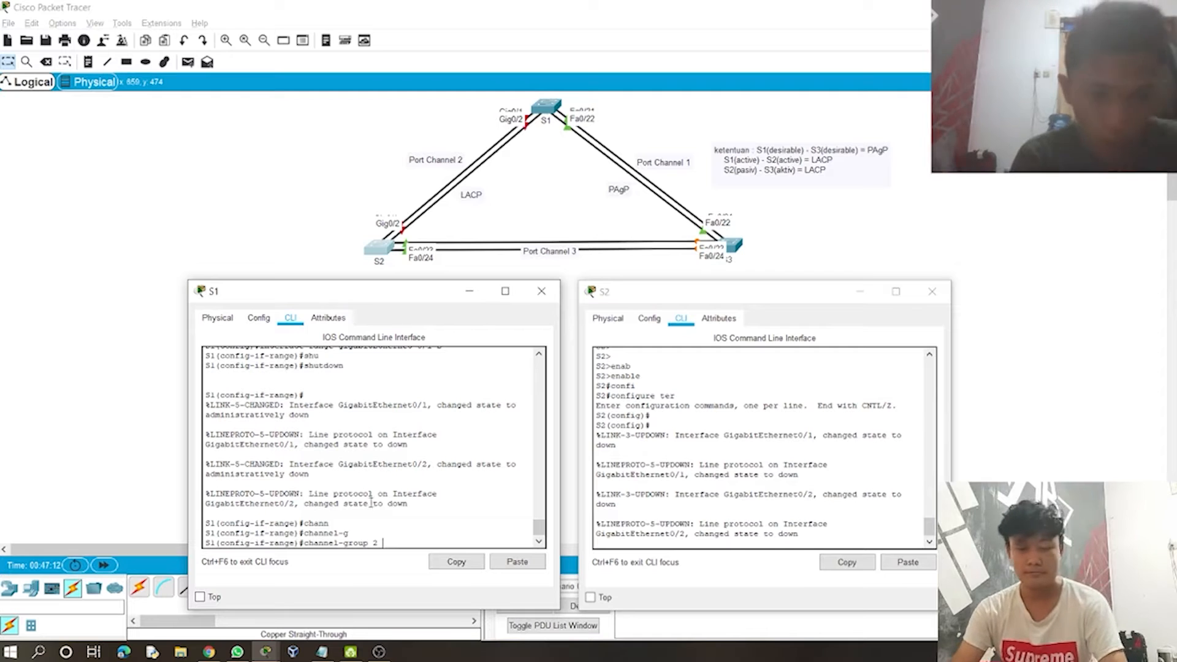
text(mo)
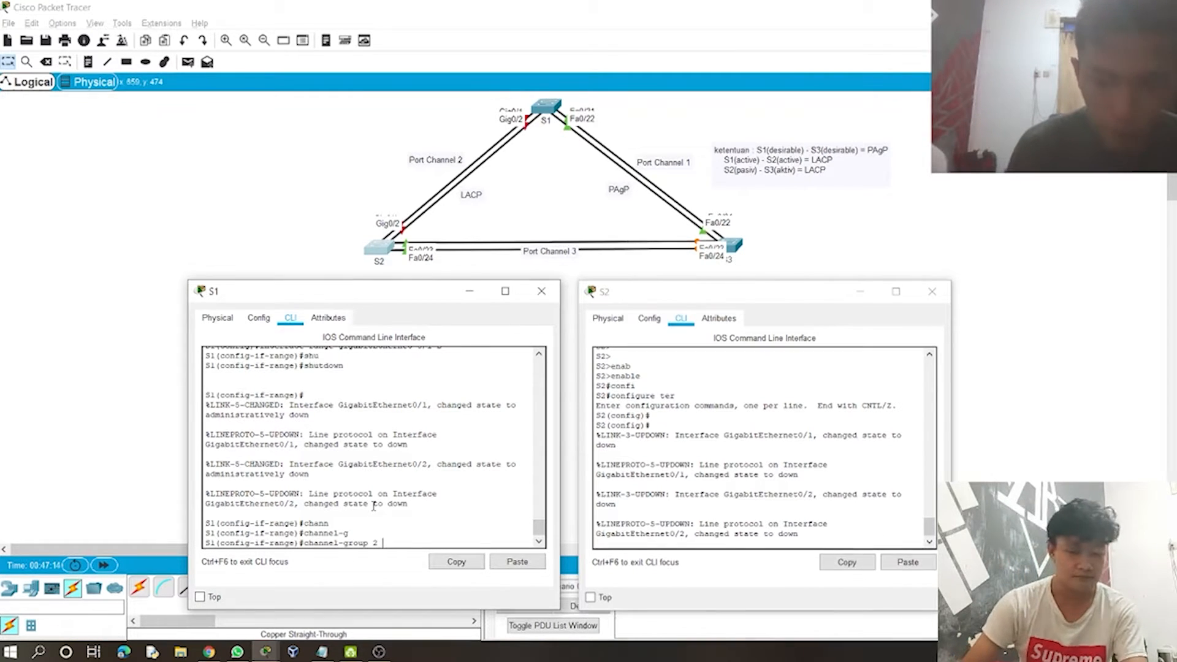
key(Tab)
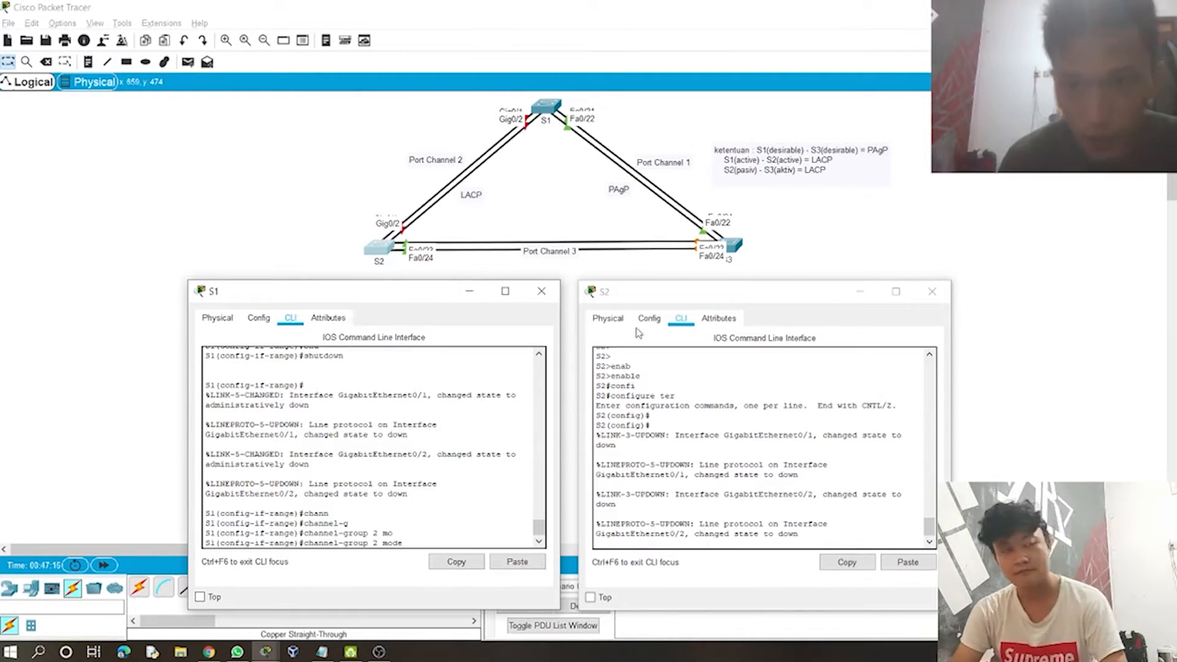
text(ac)
key(Tab)
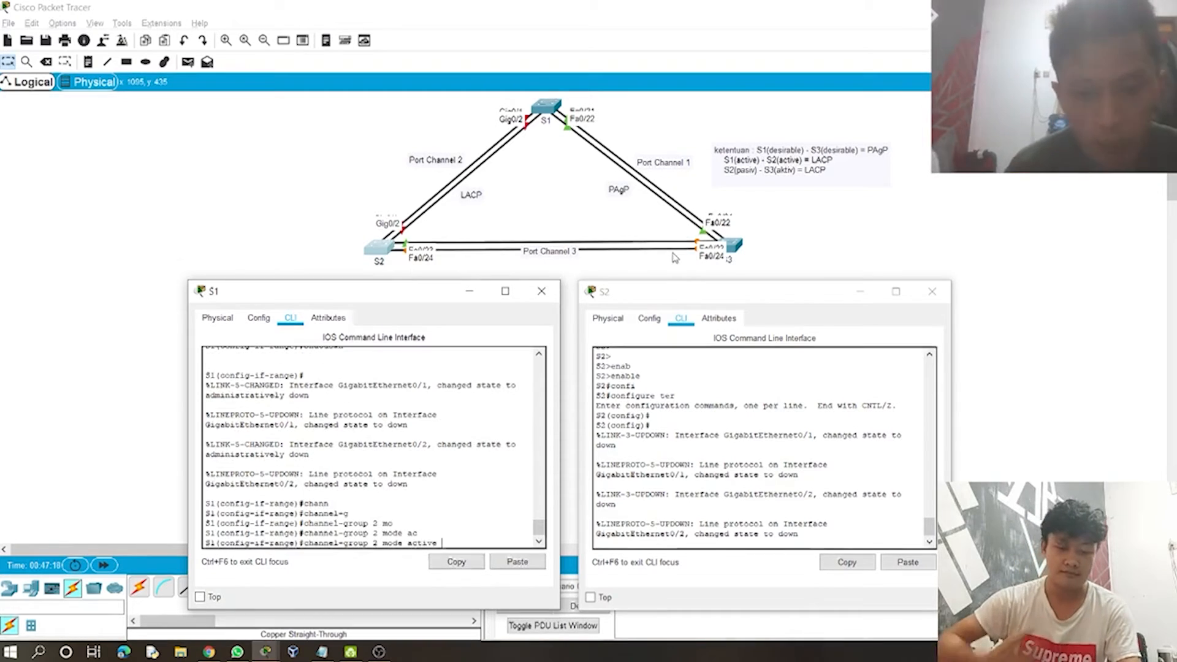
key(Return)
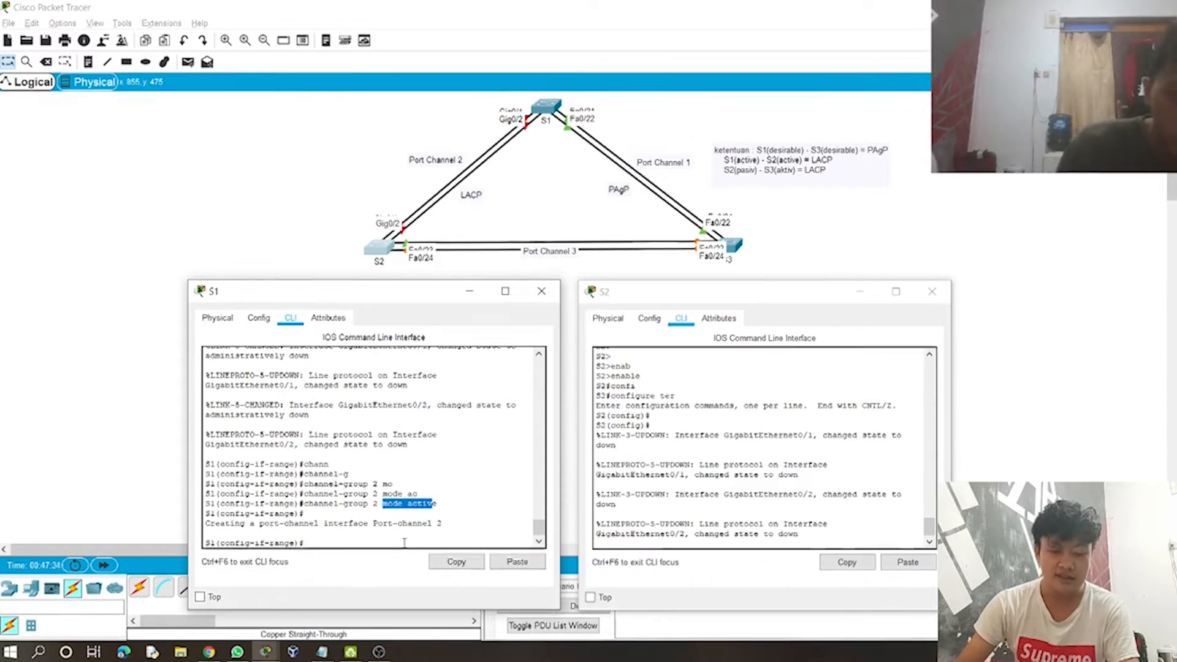
Step: Bring S1's GigabitEthernet 0/1-2 ports back up with no shutdown and return to global configuration
text(no s)
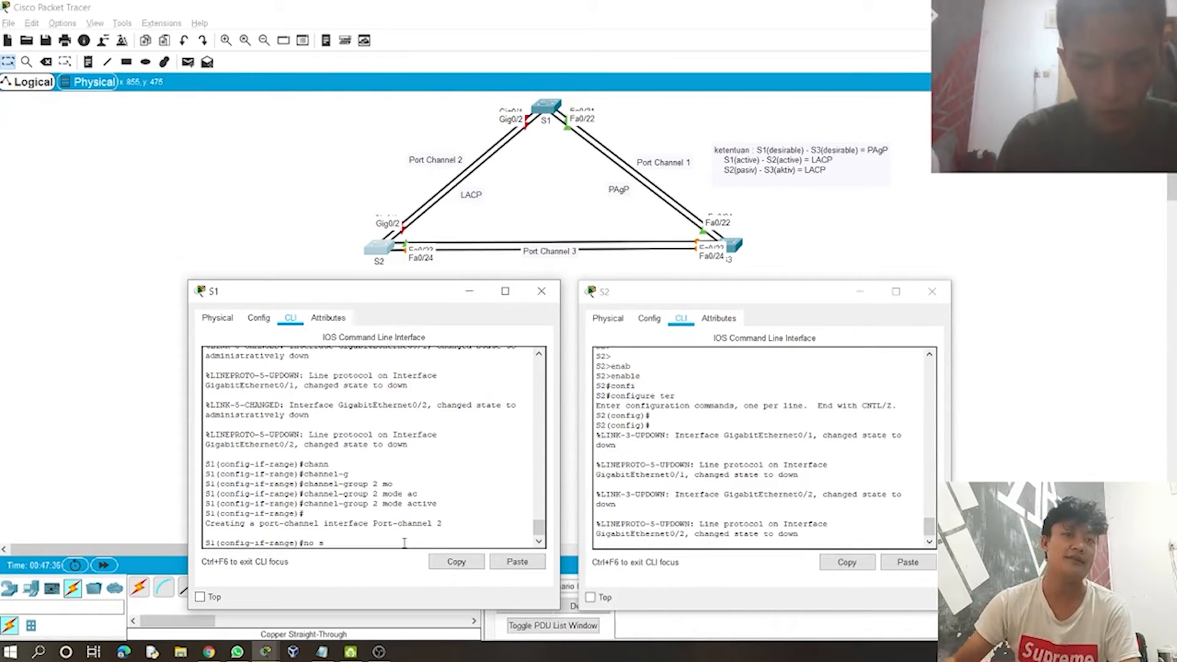
text(hu)
key(Tab)
key(Return)
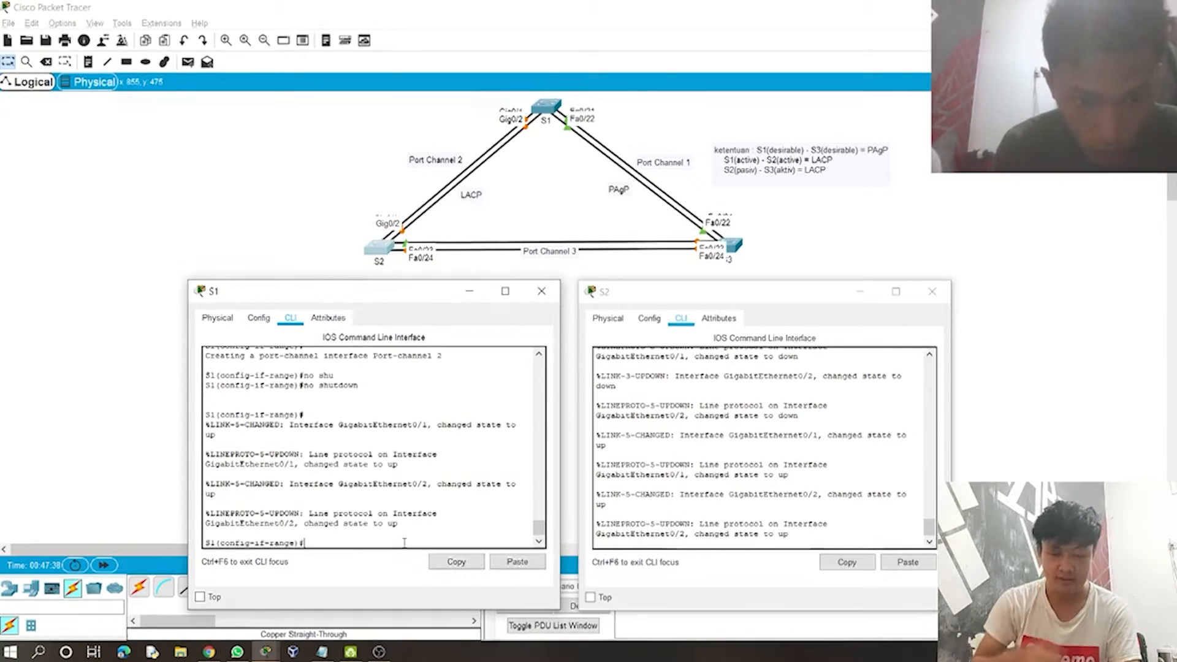
key(Return)
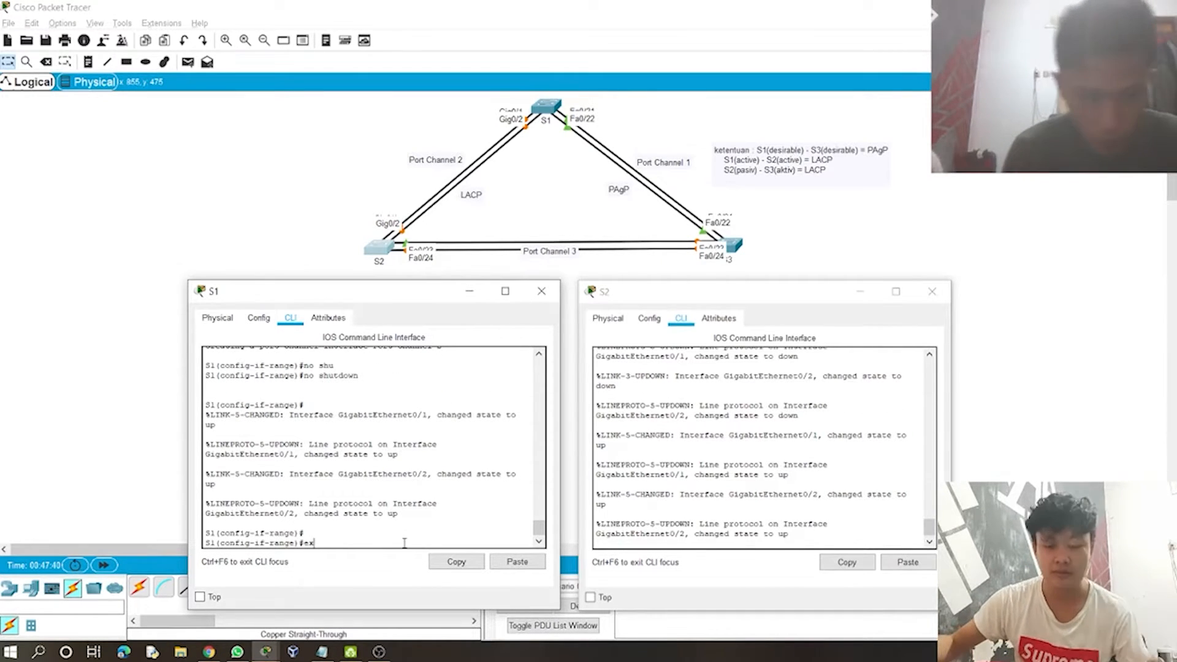
text(ex)
key(Return)
key(Return)
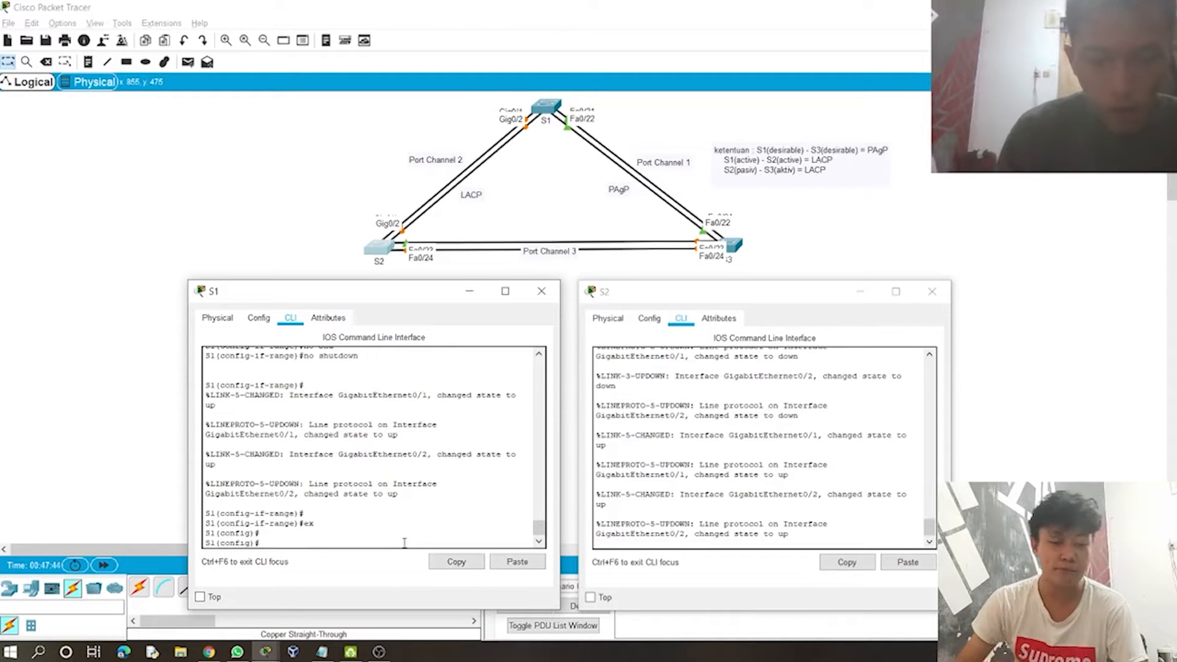
Step: Enter the configuration mode of interface port-channel 2 on S1
text(in)
key(Tab)
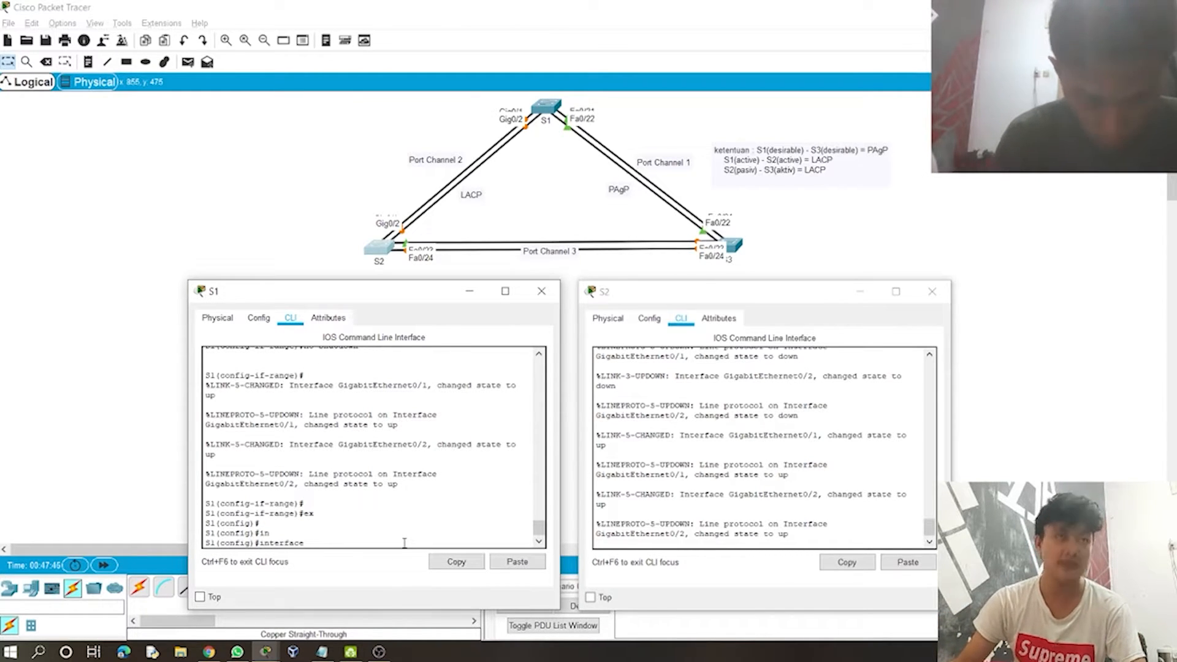
text(po)
key(Tab)
text(2)
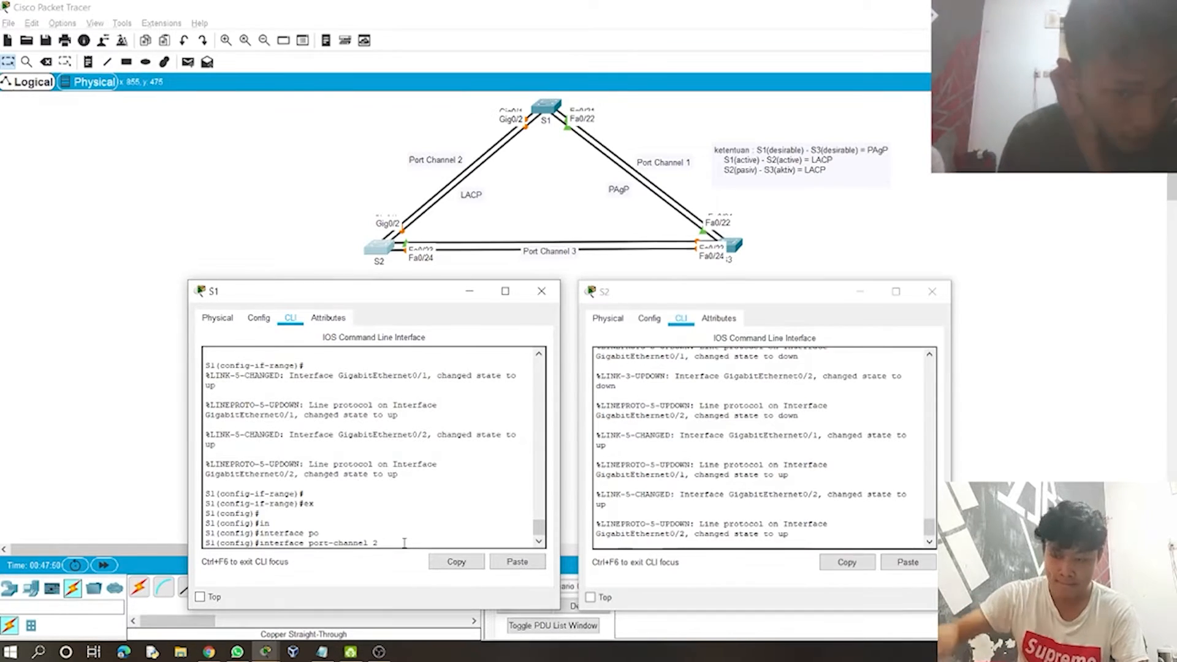
key(Return)
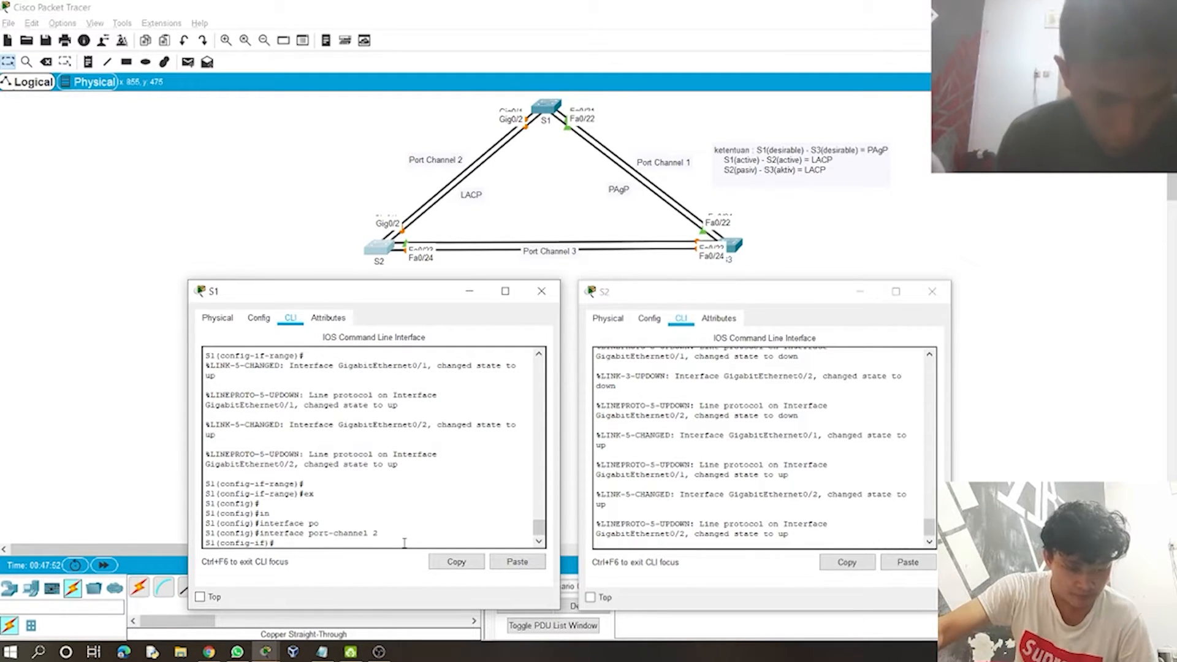
Step: Set S1's port-channel 2 to switchport mode trunk and return to global configuration
text(swi)
key(Tab)
text(mp)
key(Tab)
text(o)
key(Tab)
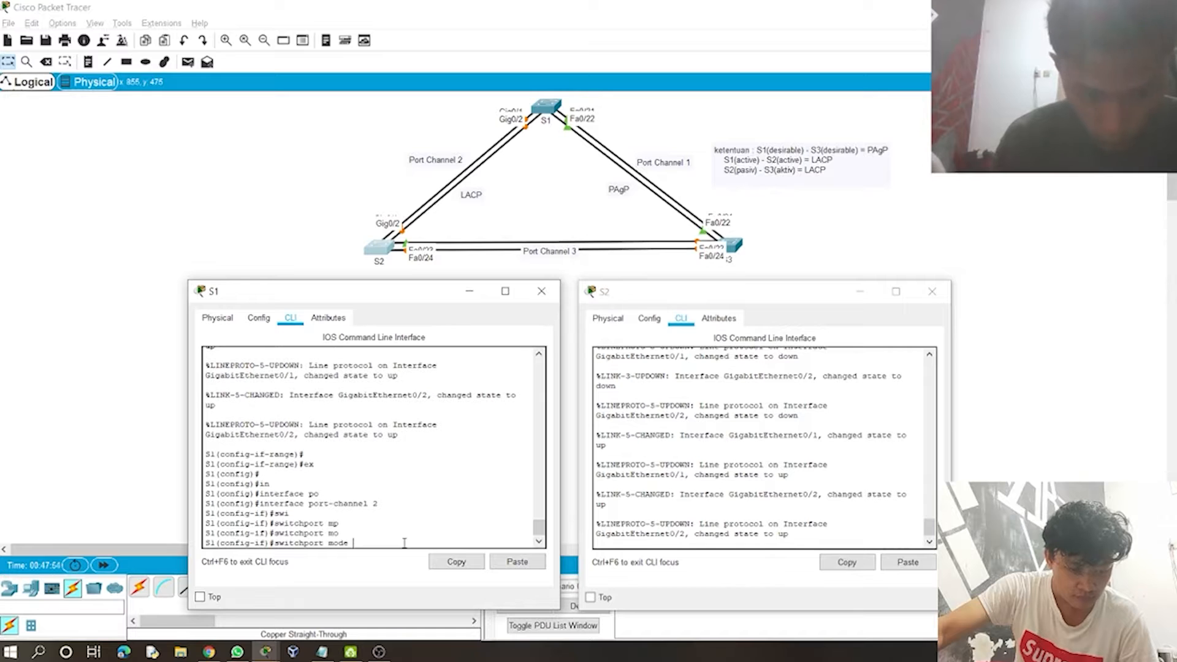
text(tr)
key(Tab)
key(Return)
key(Return)
key(Return)
text(ex)
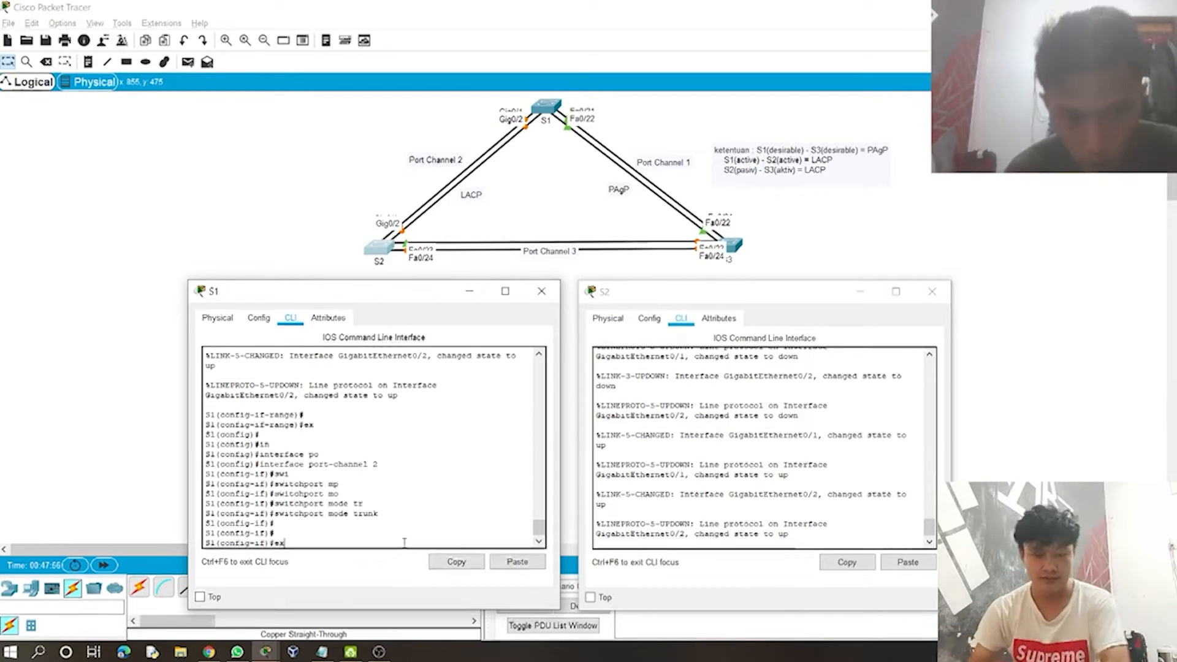
key(Return)
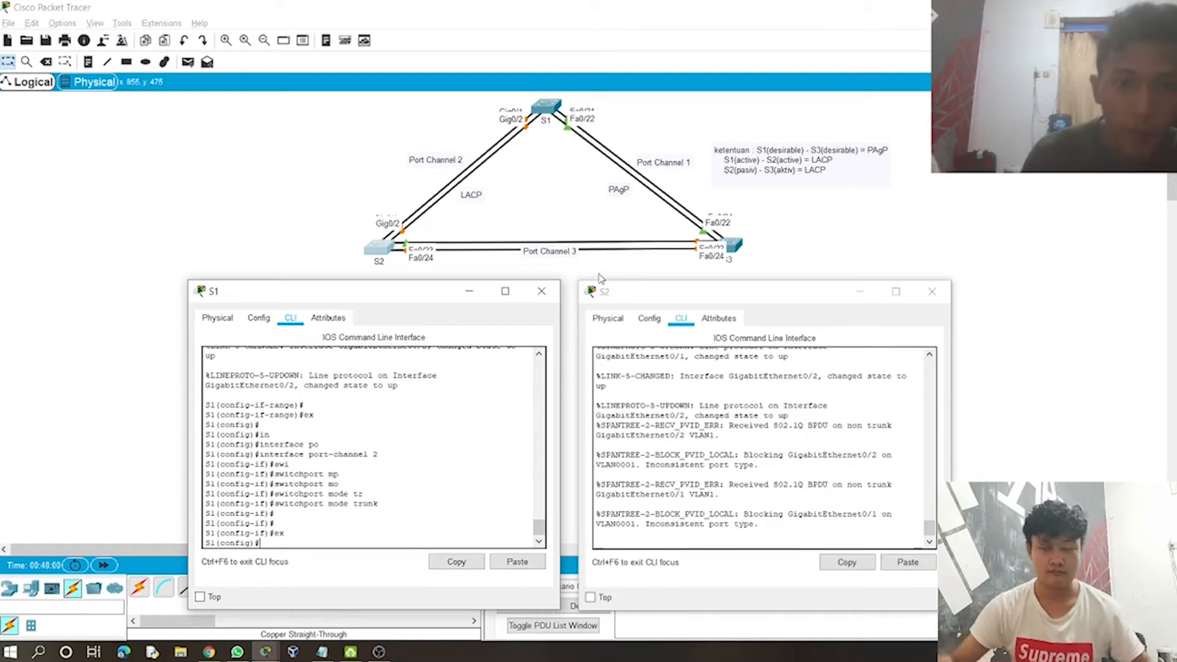
Step: Switch to S2's command line and enter interface range configuration for GigabitEthernet 0/1-2
click(710, 536)
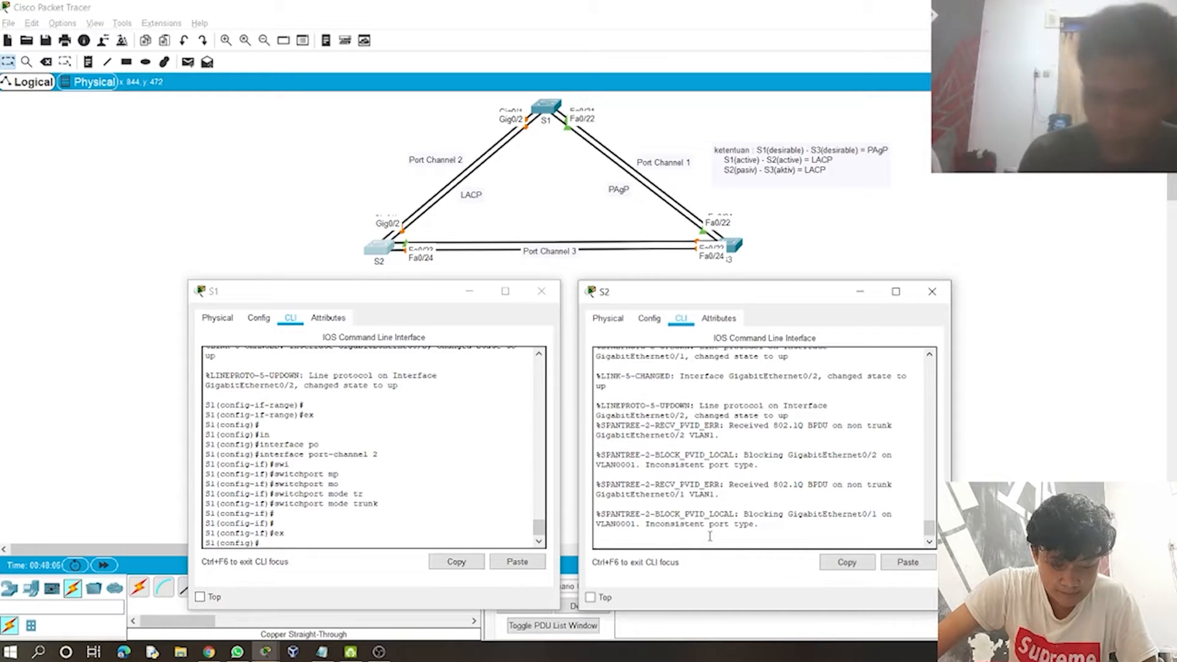
key(Return)
key(Return)
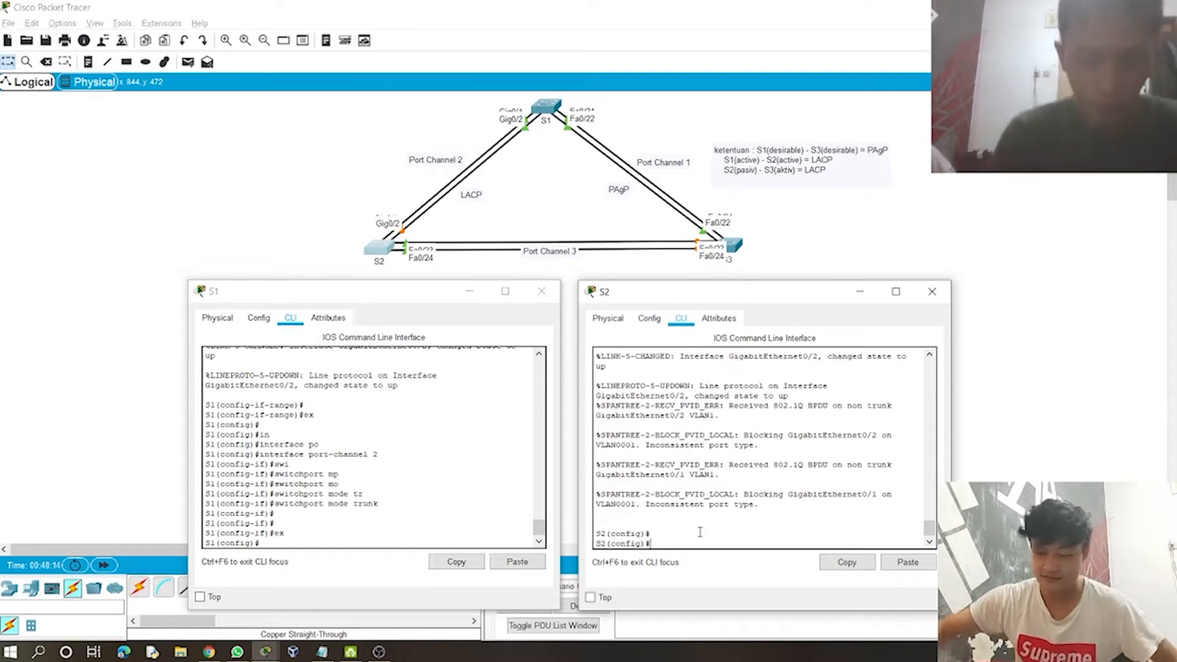
text(in)
key(Tab)
text(r)
key(Tab)
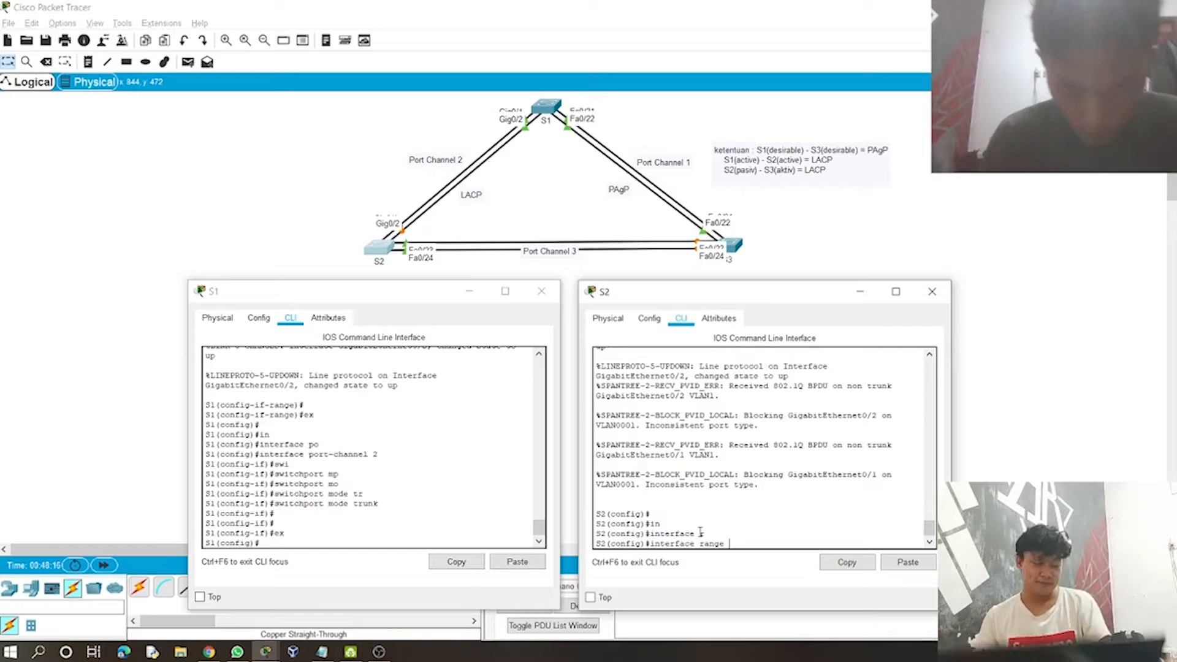
text(g)
key(Tab)
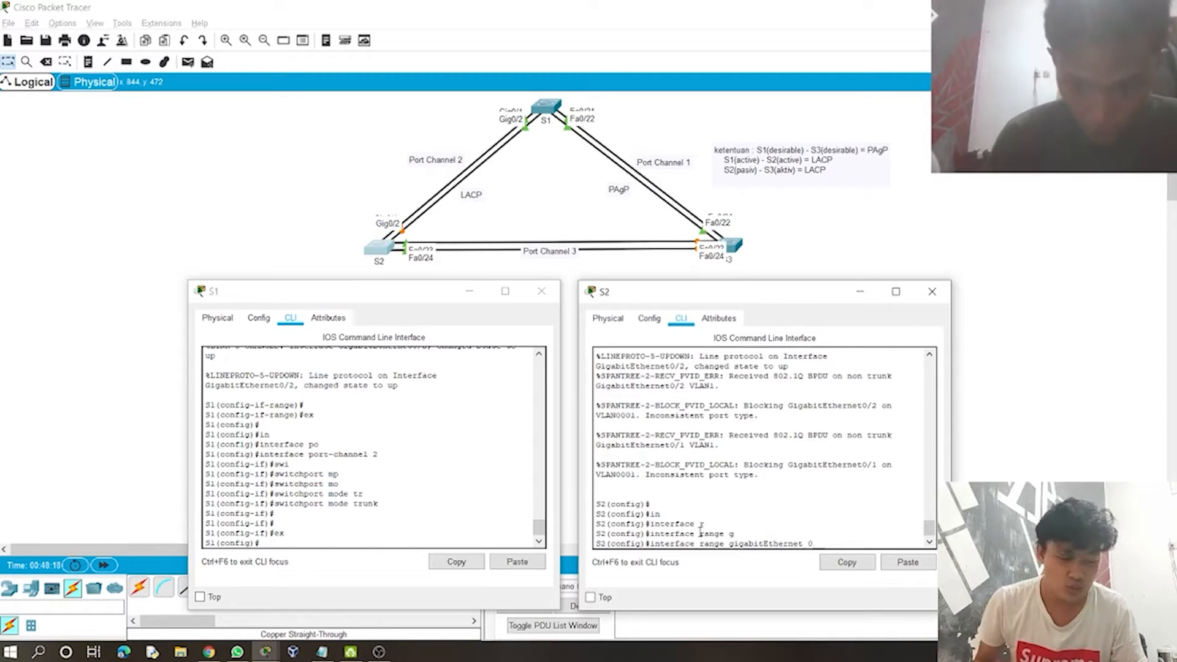
text(0/1-2)
key(Return)
Step: Shut down the selected GigabitEthernet 0/1-2 range on S2
text(shu)
key(Tab)
key(Return)
key(Return)
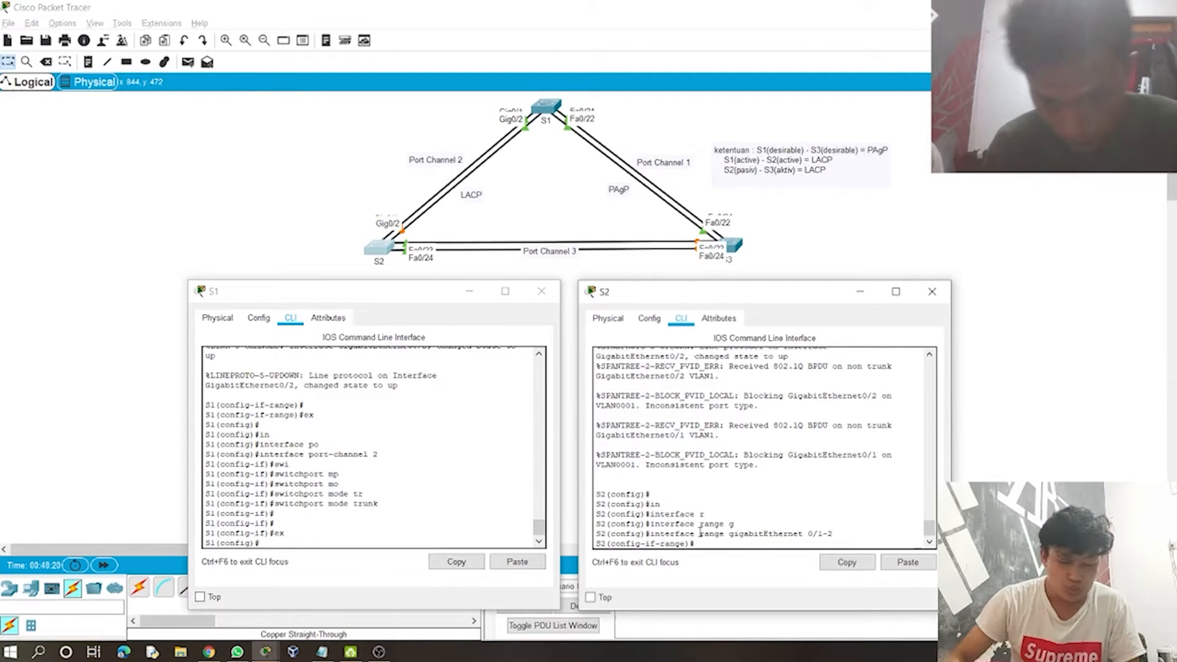
key(Return)
key(Return)
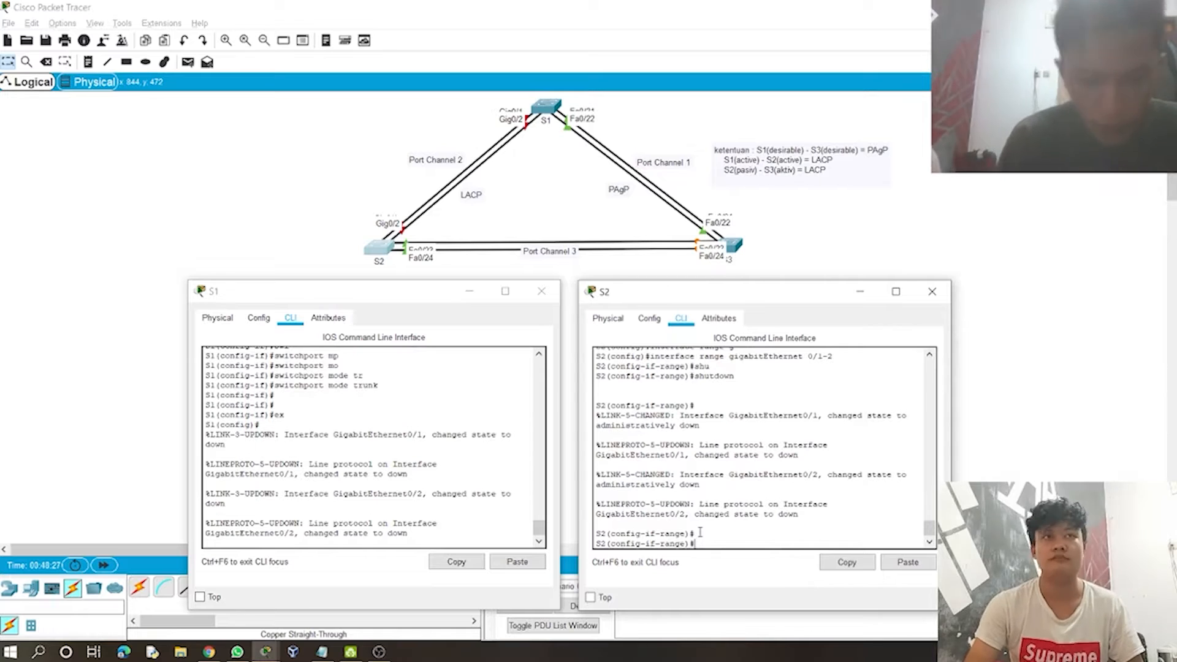
Step: Assign S2's GigabitEthernet 0/1-2 ports to channel-group 2 in active mode and bring the ports back up
text(chan)
key(Tab)
text(g)
key(Tab)
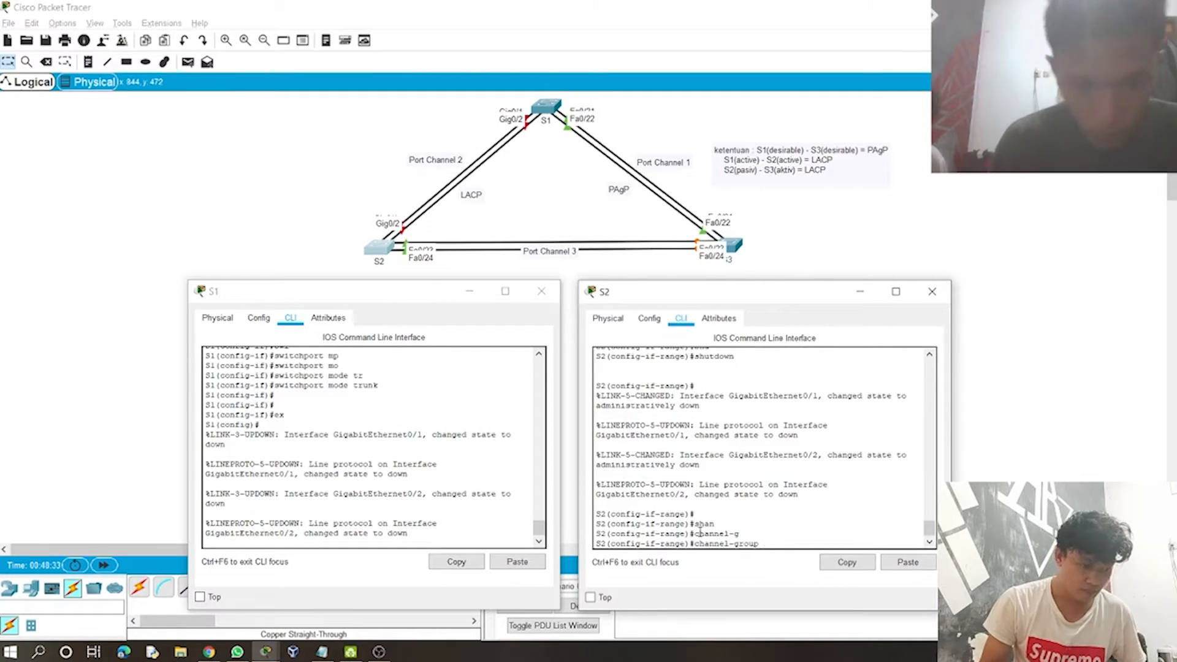
text(2 mode active)
key(Return)
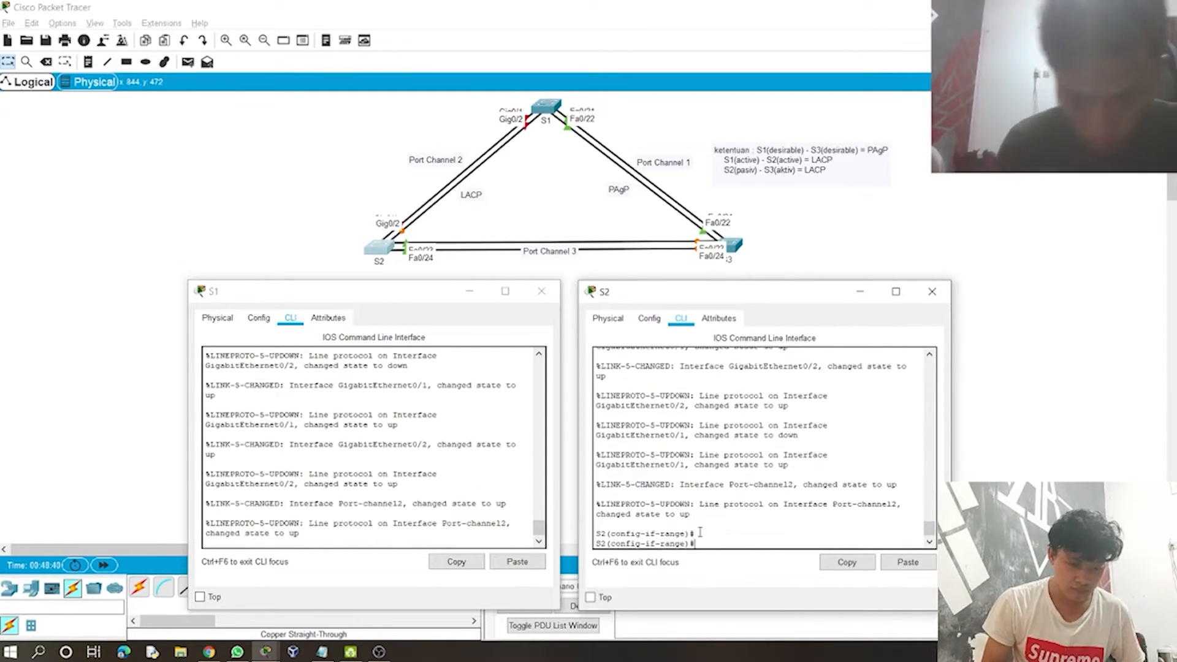
Step: Leave S2's interface range mode and enter the configuration of interface port-channel 2
key(Return)
text(ex)
key(Return)
text(in	 po	 2)
key(Return)
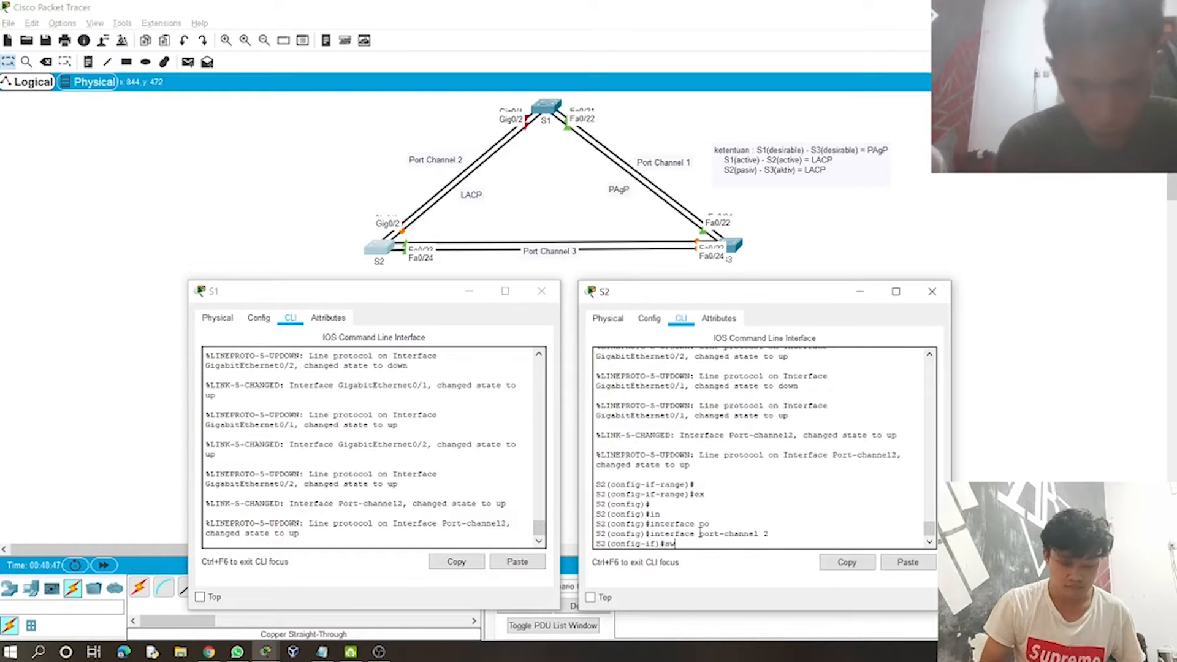
Step: Set S2's port-channel 2 to switchport mode trunk and return to global configuration
text(swi	 mo	 tr)
key(Return)
key(Return)
key(Return)
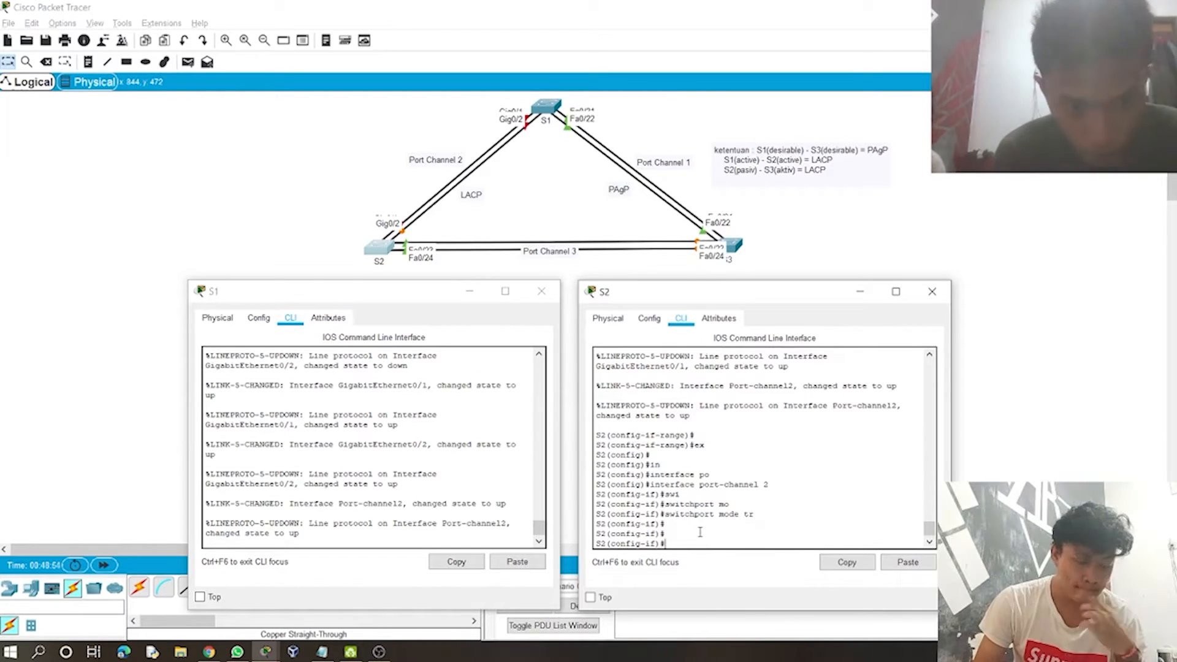
text(ex)
key(Return)
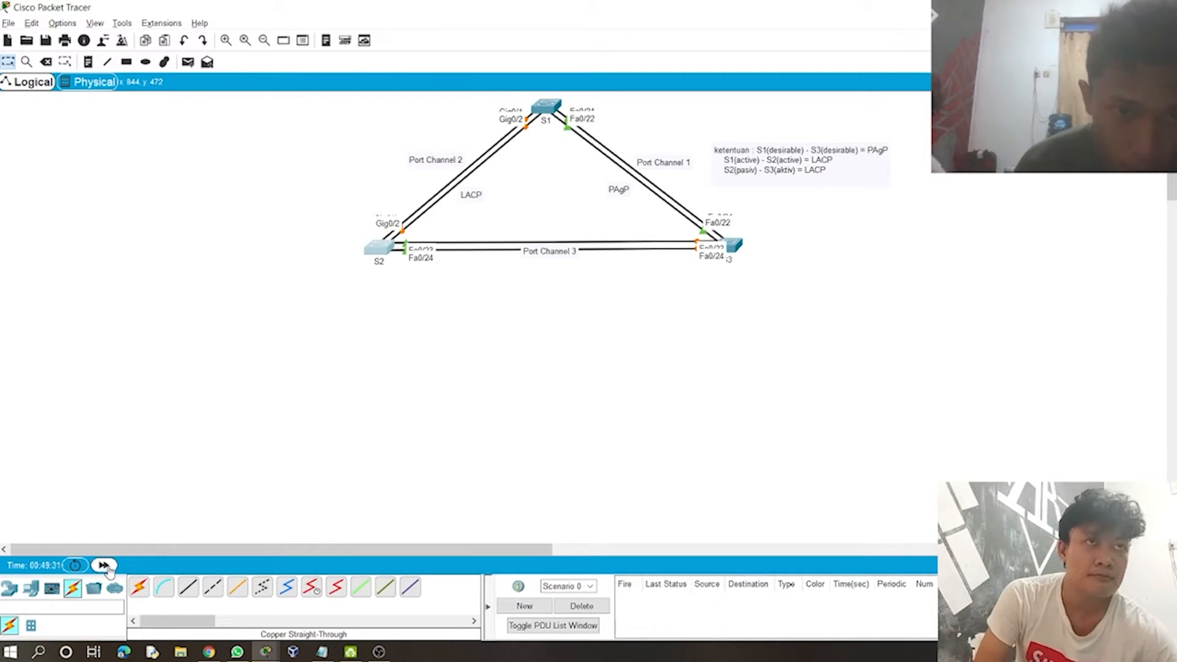
Step: Fast-forward the simulation time and exit S1's global configuration to privileged EXEC mode
click(105, 565)
key(alt+Tab)
key(Return)
key(Return)
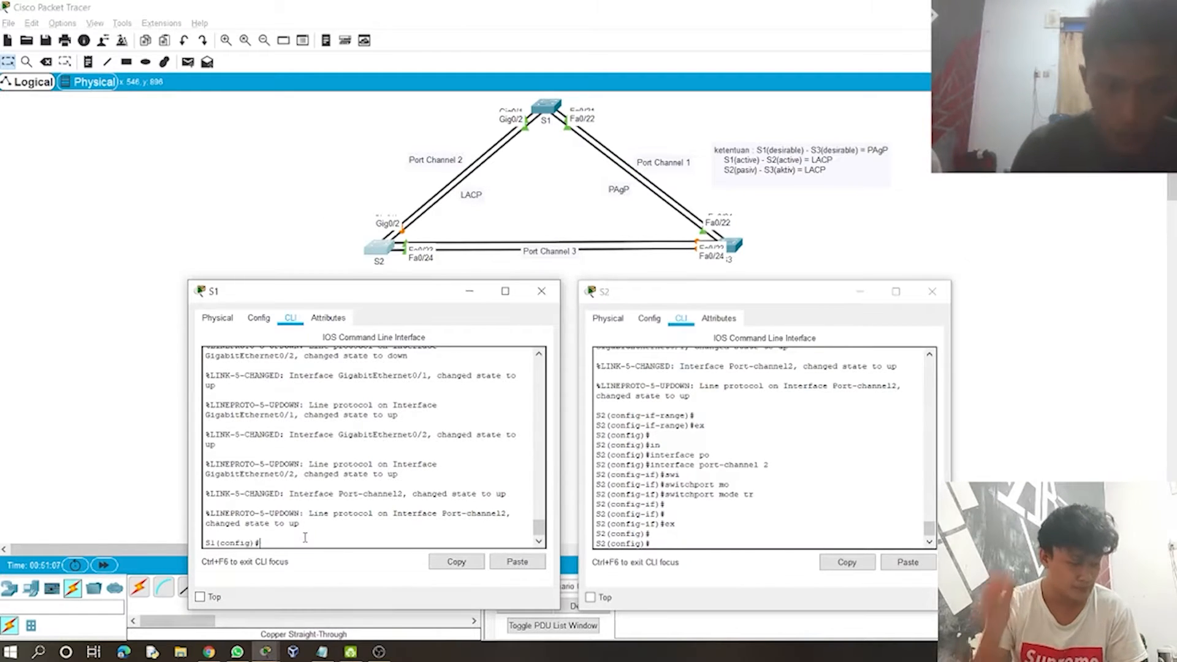
text(ex)
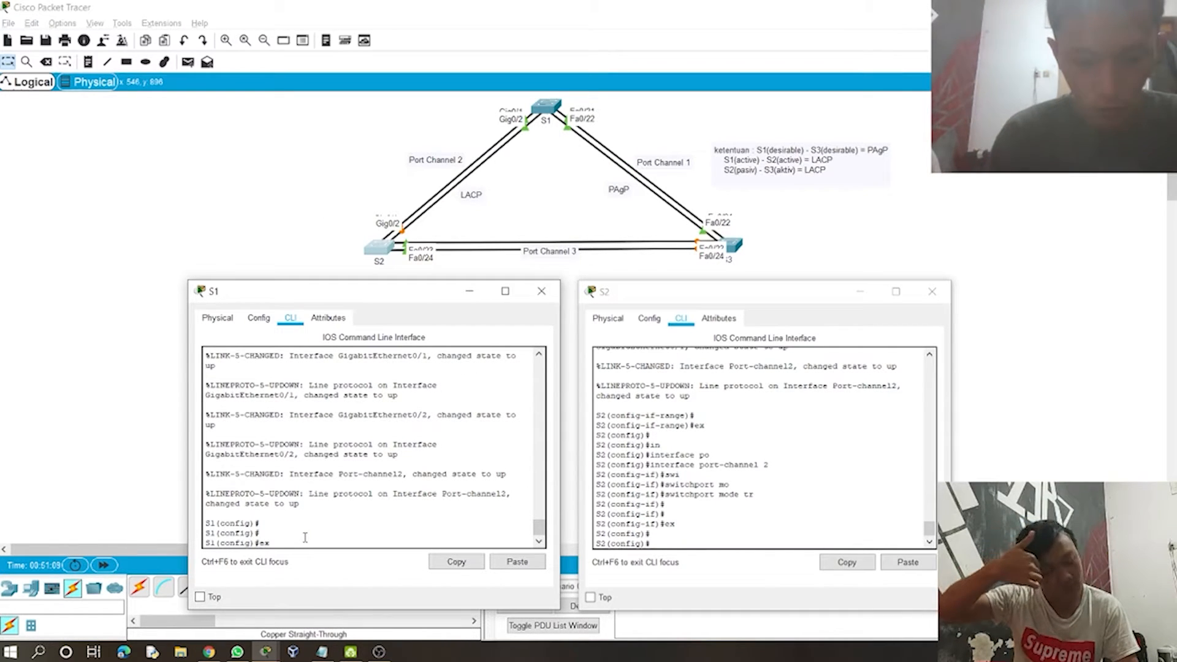
key(Return)
Step: Display the EtherChannel summary on S1 and check the entry for group 2
text(show e)
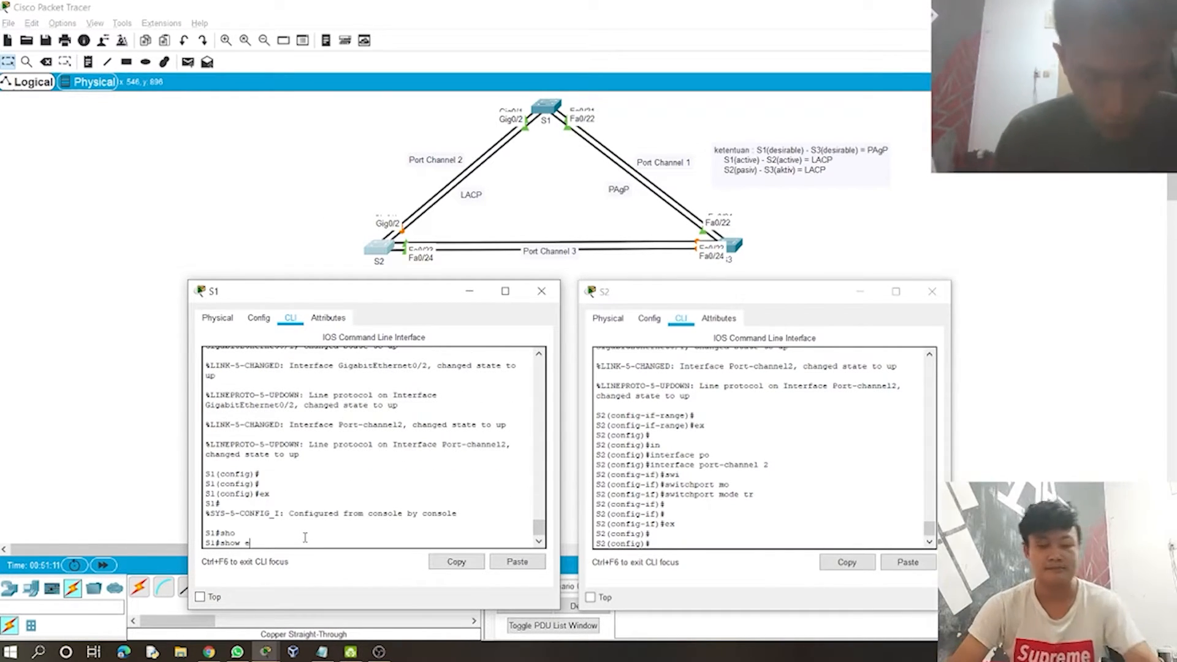
key(Tab)
text(eth)
key(Tab)
text(s)
key(Tab)
key(Return)
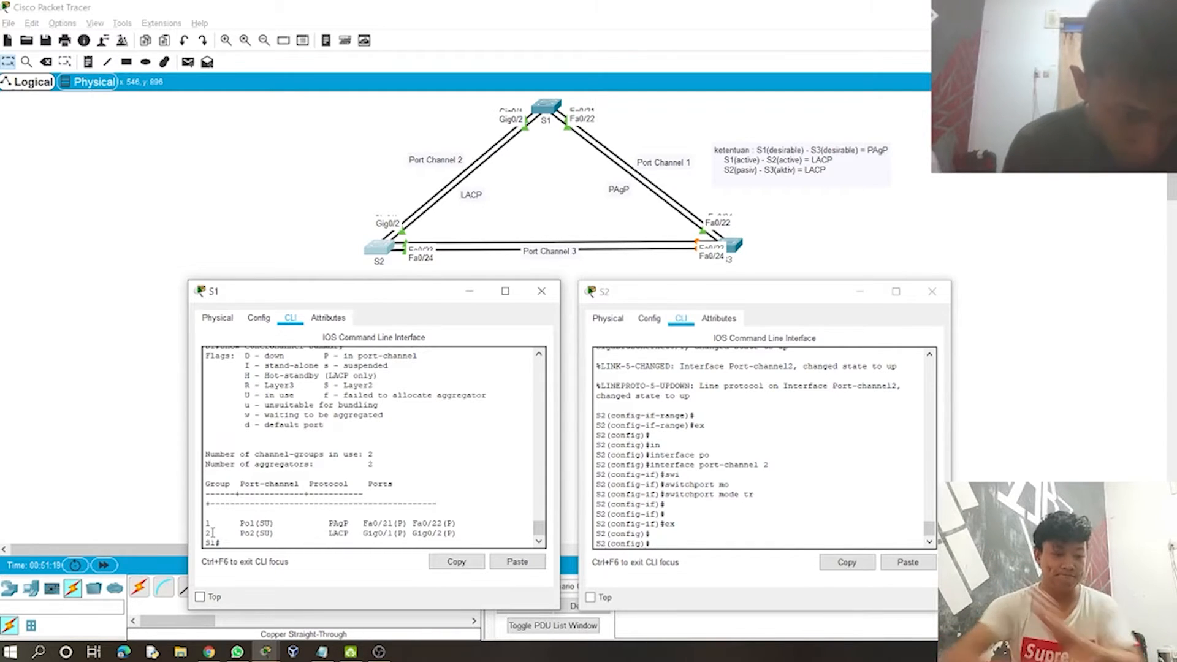
drag(205, 533, 234, 531)
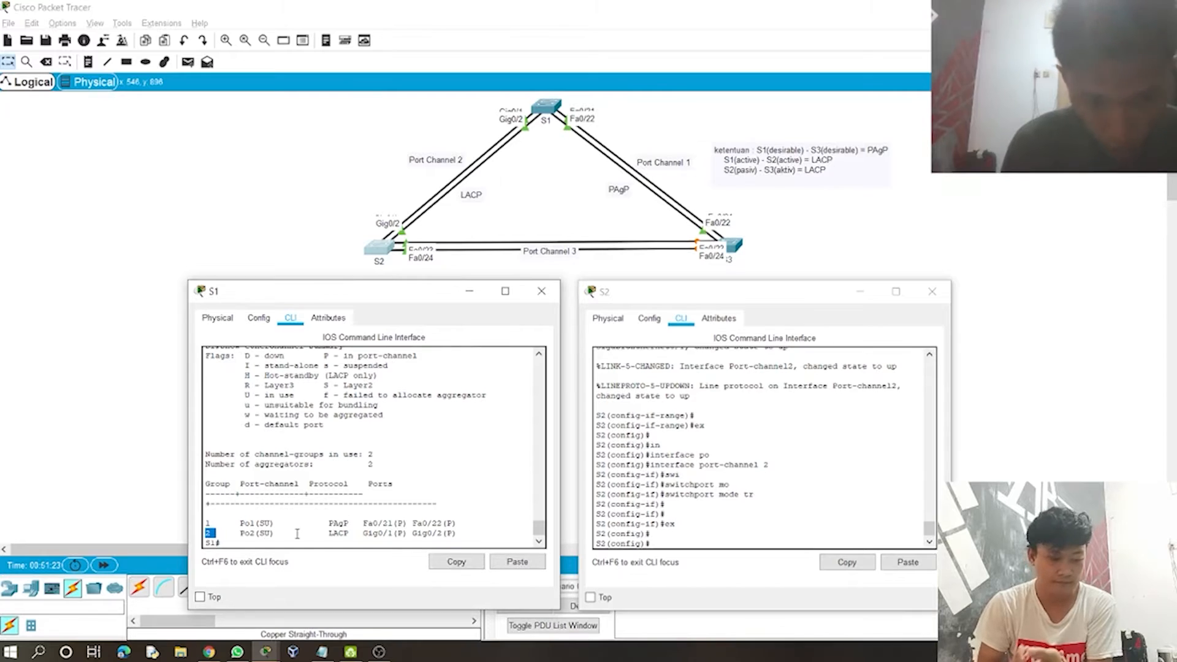
Step: Exit global configuration on S2 and display its EtherChannel summary
click(658, 541)
text(ex)
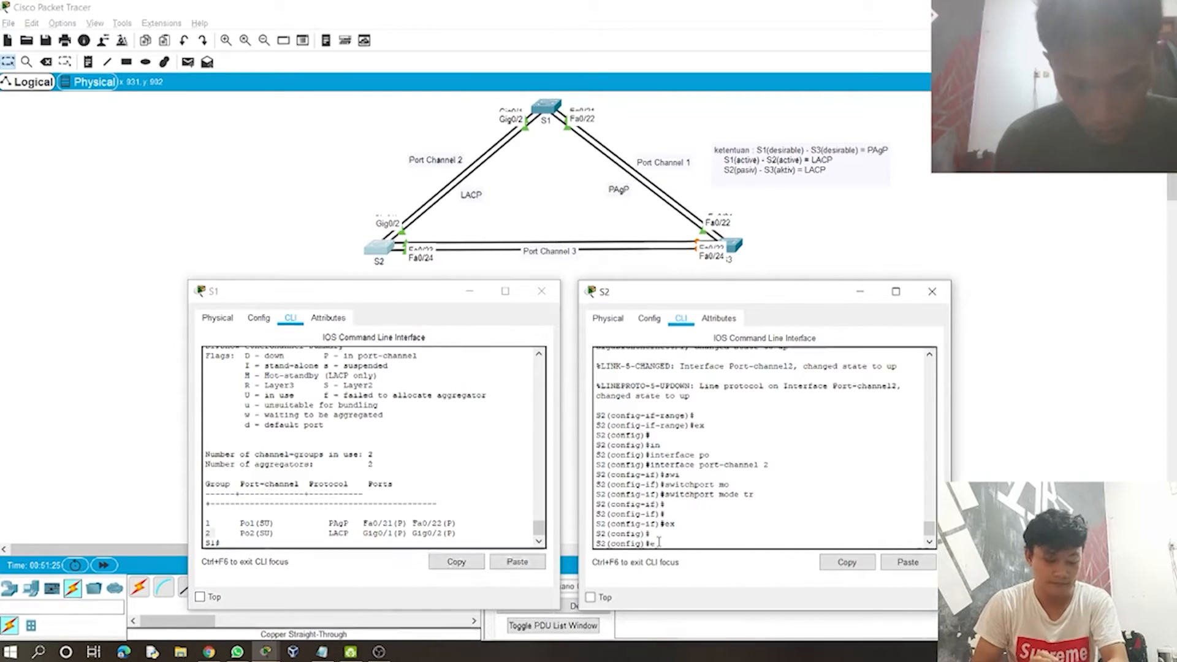
key(Return)
key(Return)
text(sho)
key(Tab)
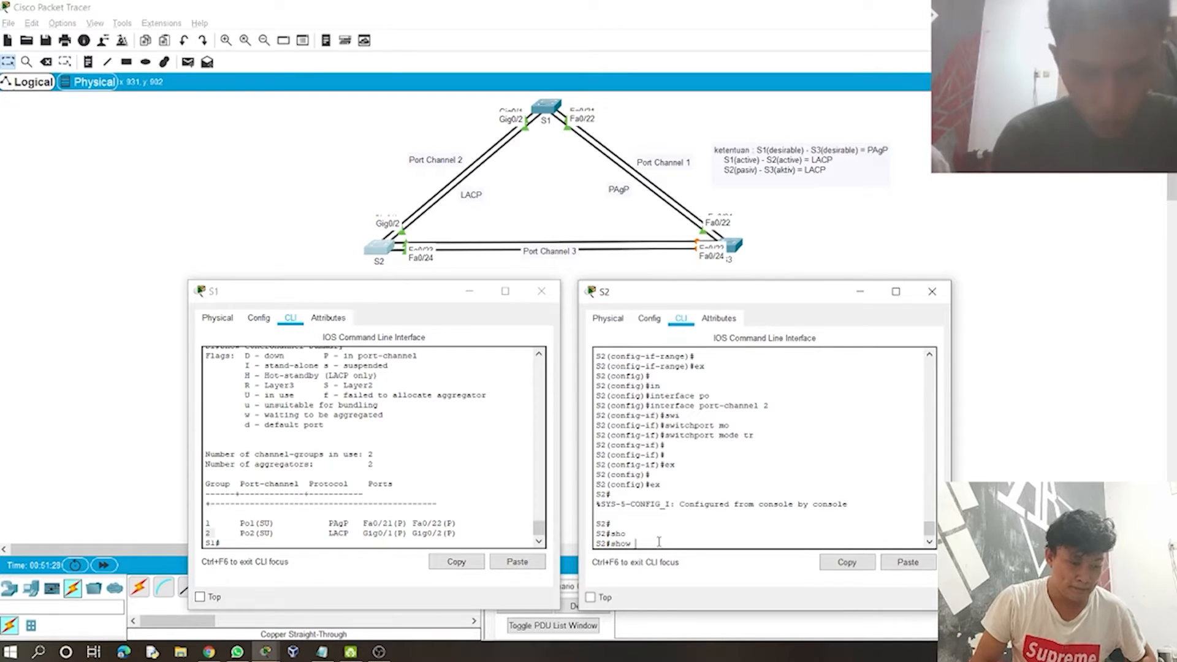
text(eth)
key(Tab)
text(s)
key(Tab)
key(Return)
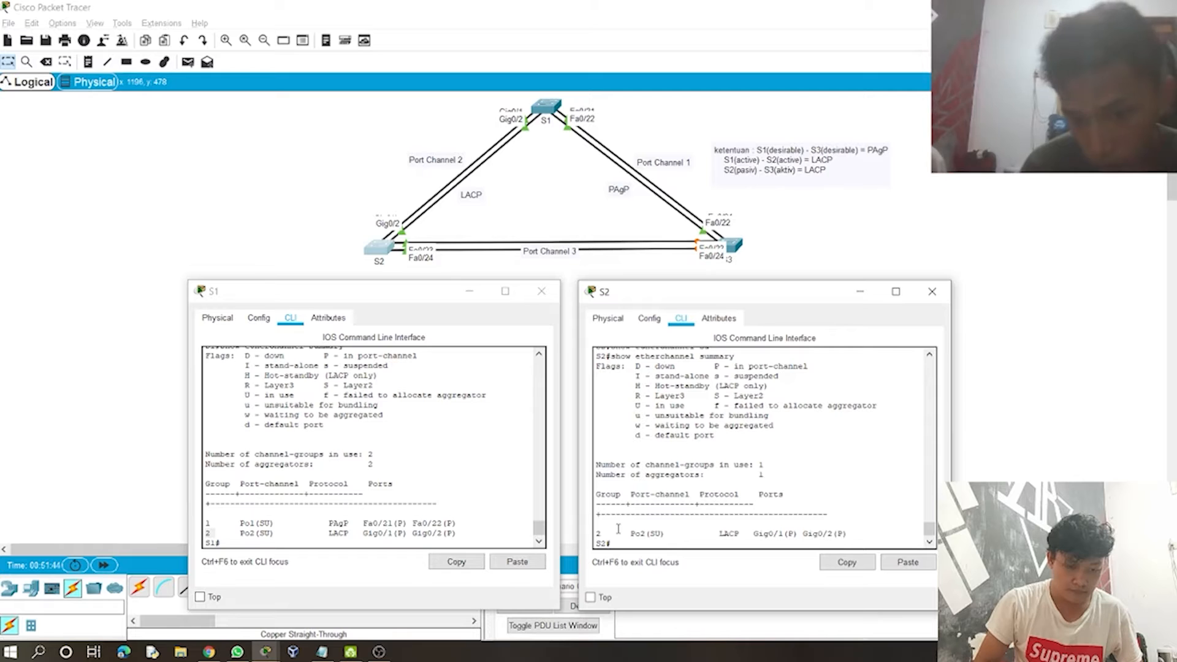
Step: Select the interface range f0/23-24 on S2 and shut it down
mouse_move(350, 651)
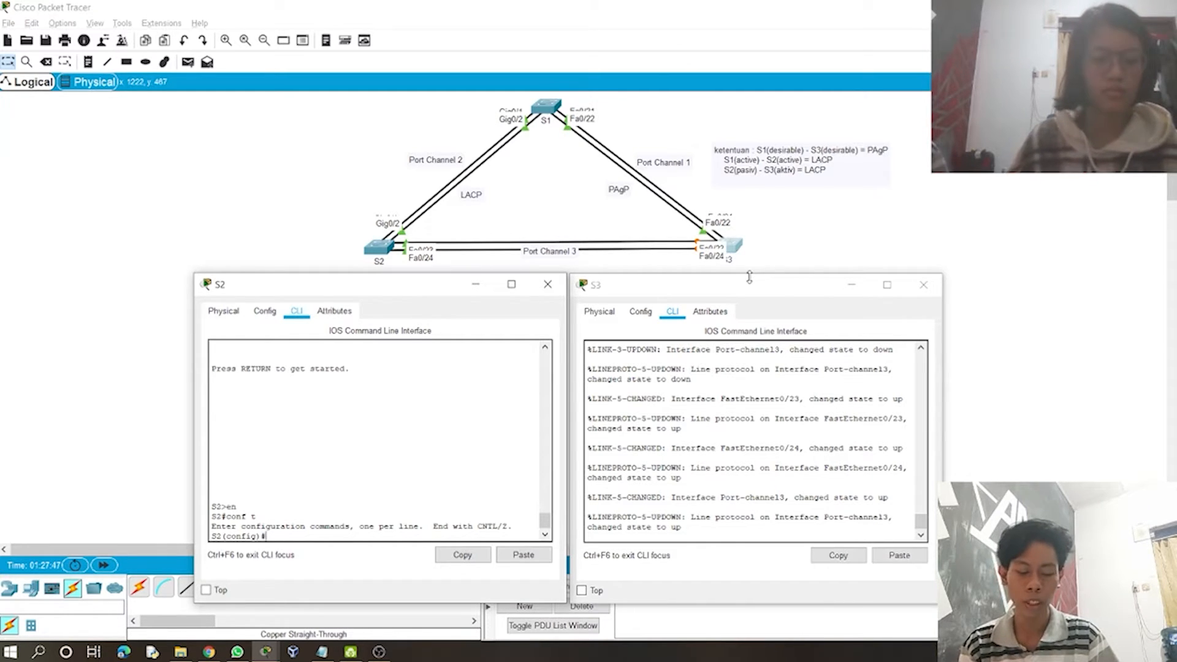
text(int)
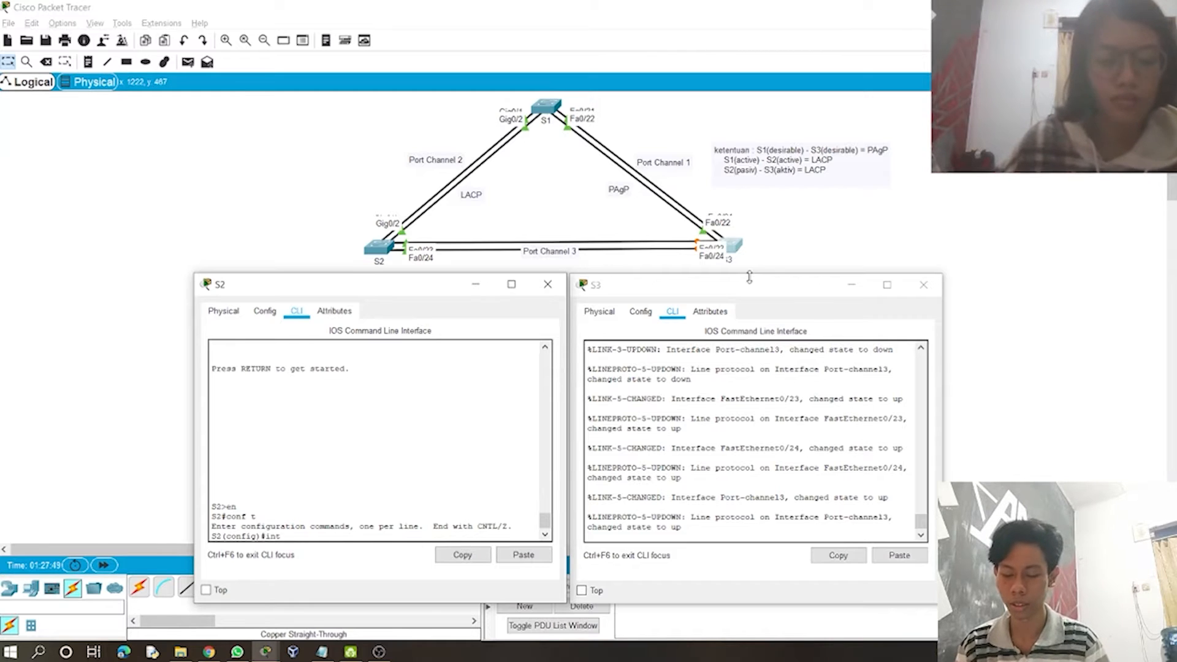
text( range)
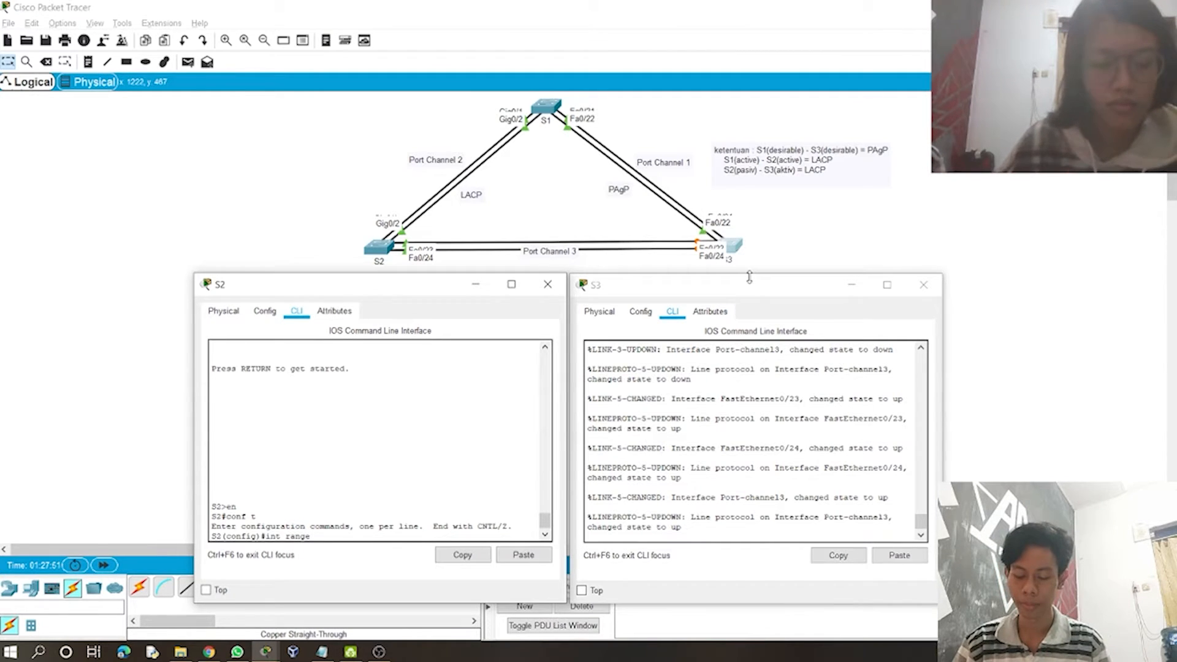
text( f0/23)
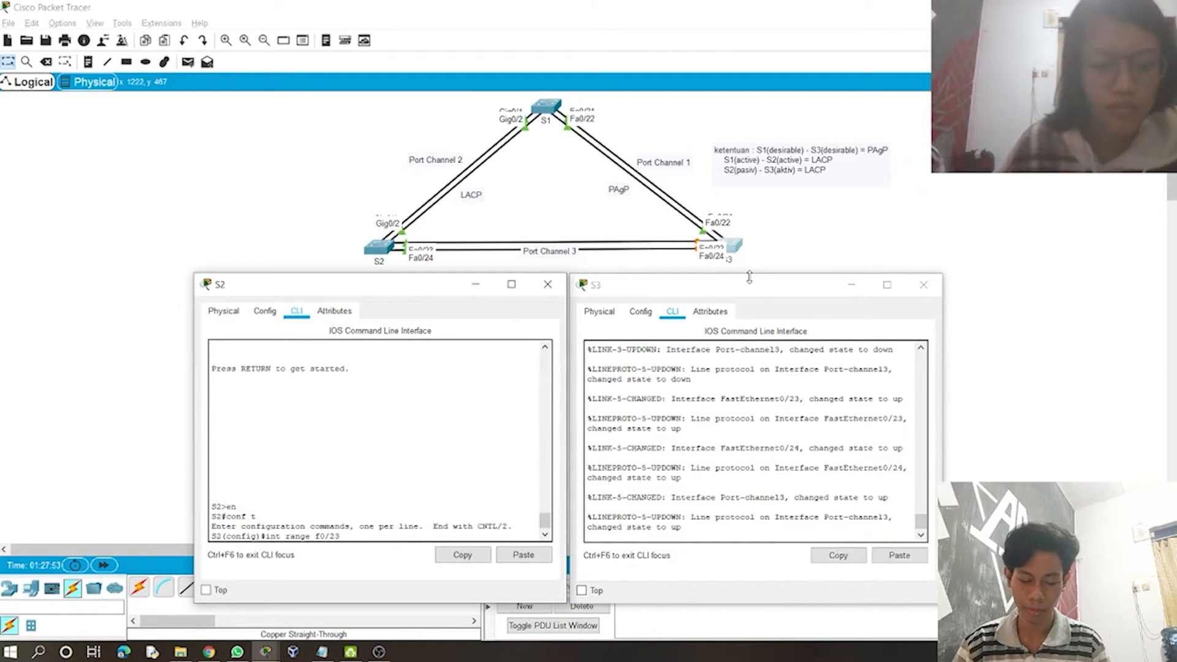
text(-24)
key(Return)
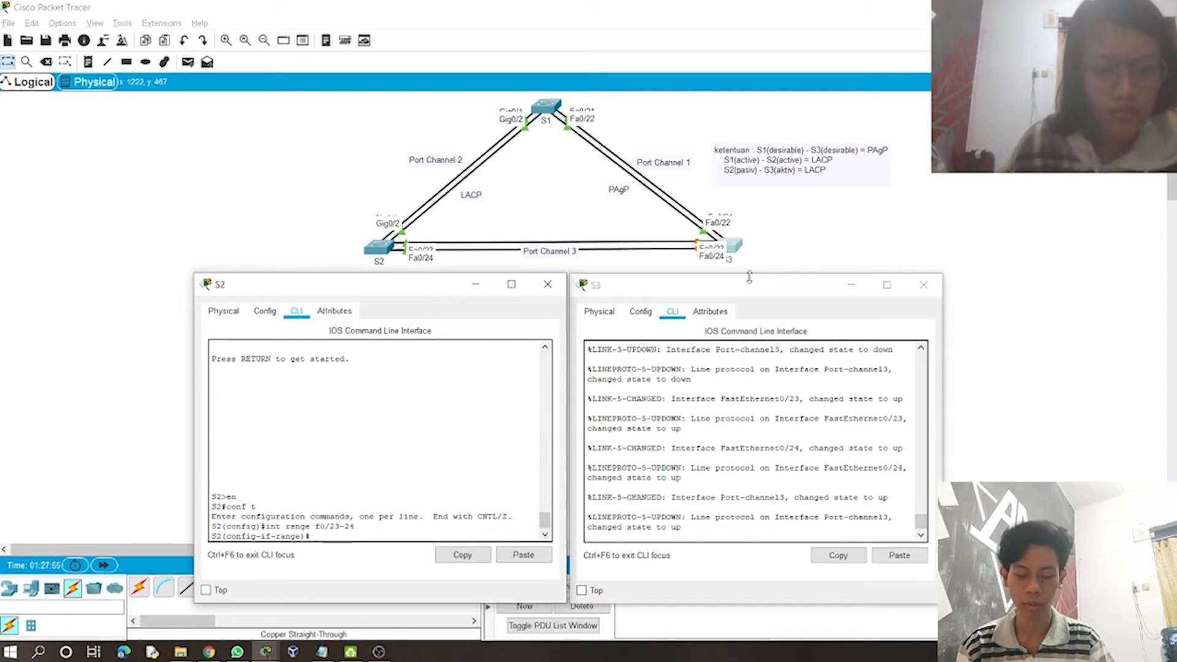
text(shut)
key(Return)
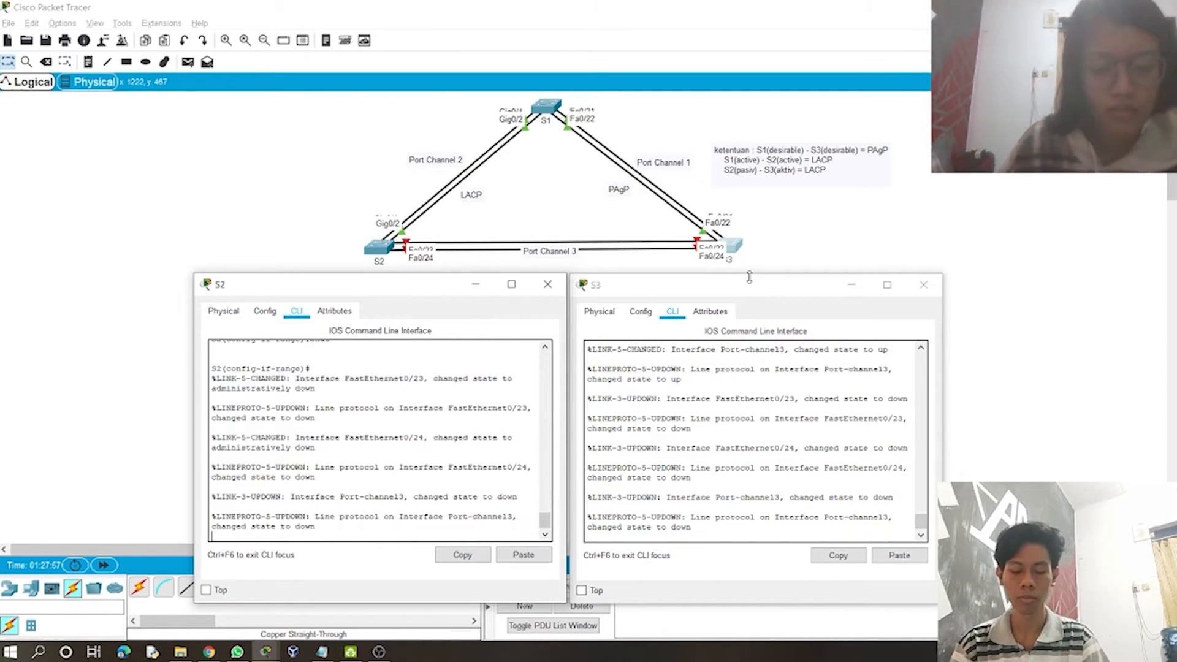
text(config-if-range)#)
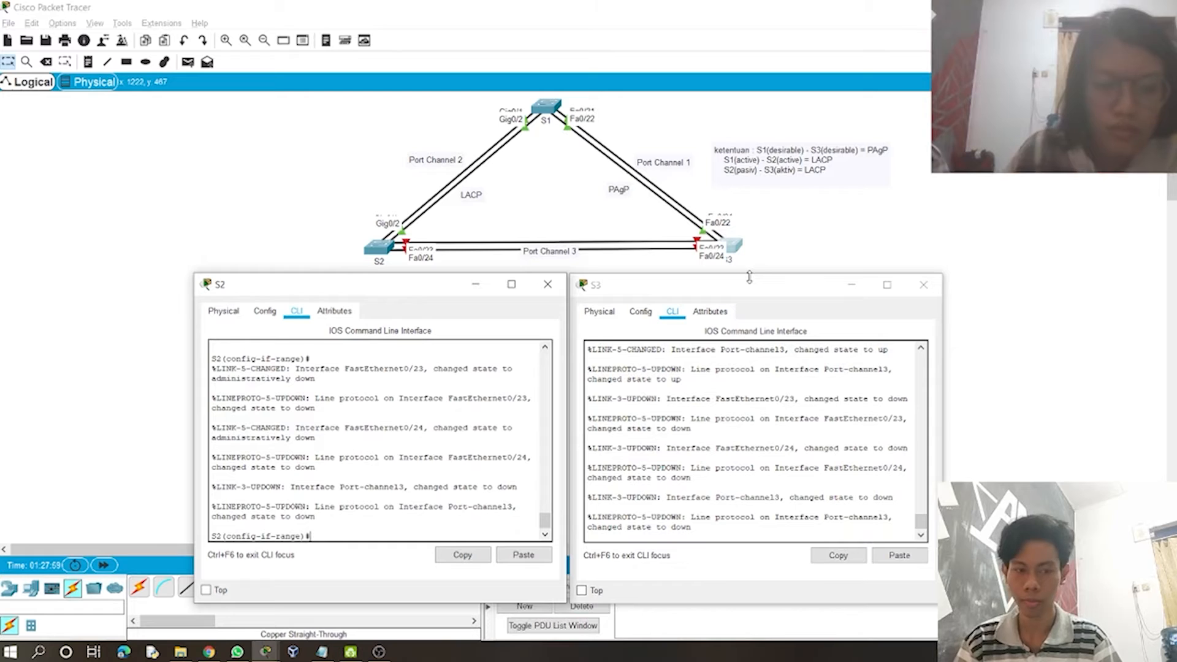
Step: Assign S2's f0/23-24 range to channel group 3 in passive mode and re-enable the interfaces
text(channel-grou)
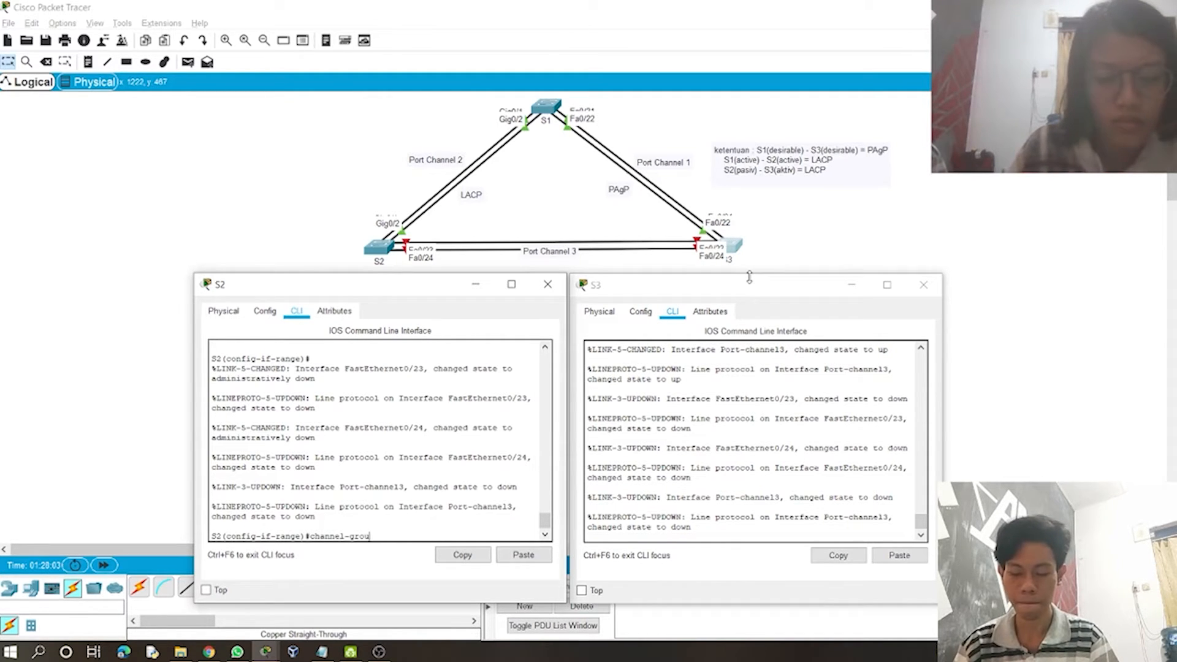
text(p 3 m)
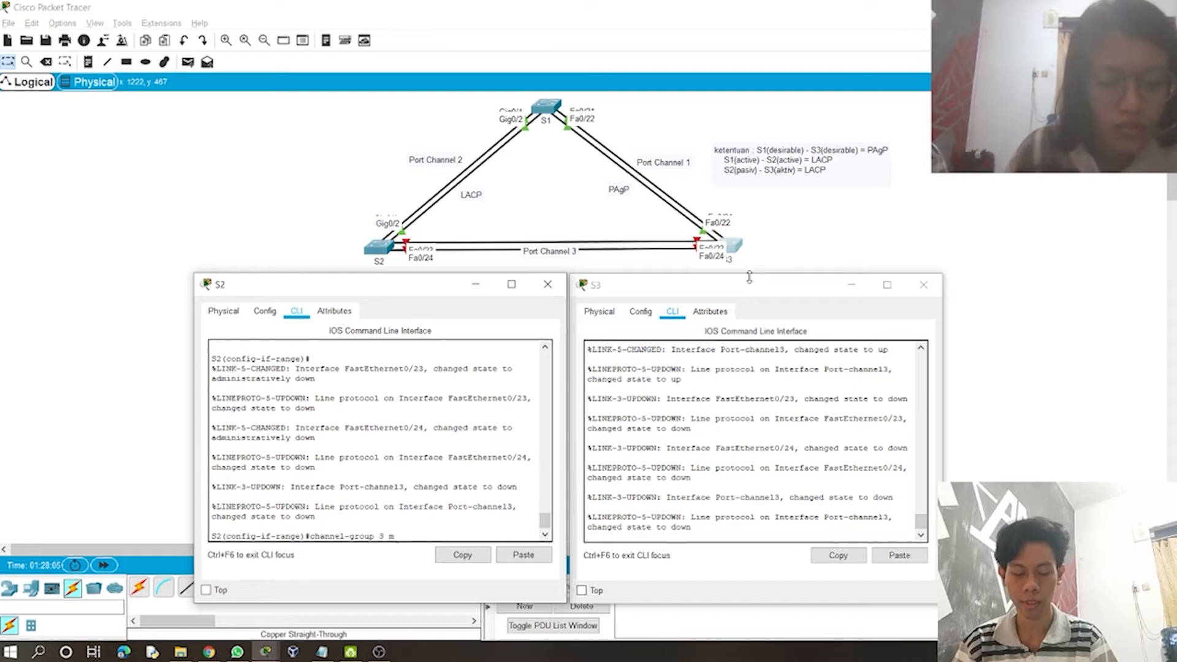
text(ode passive)
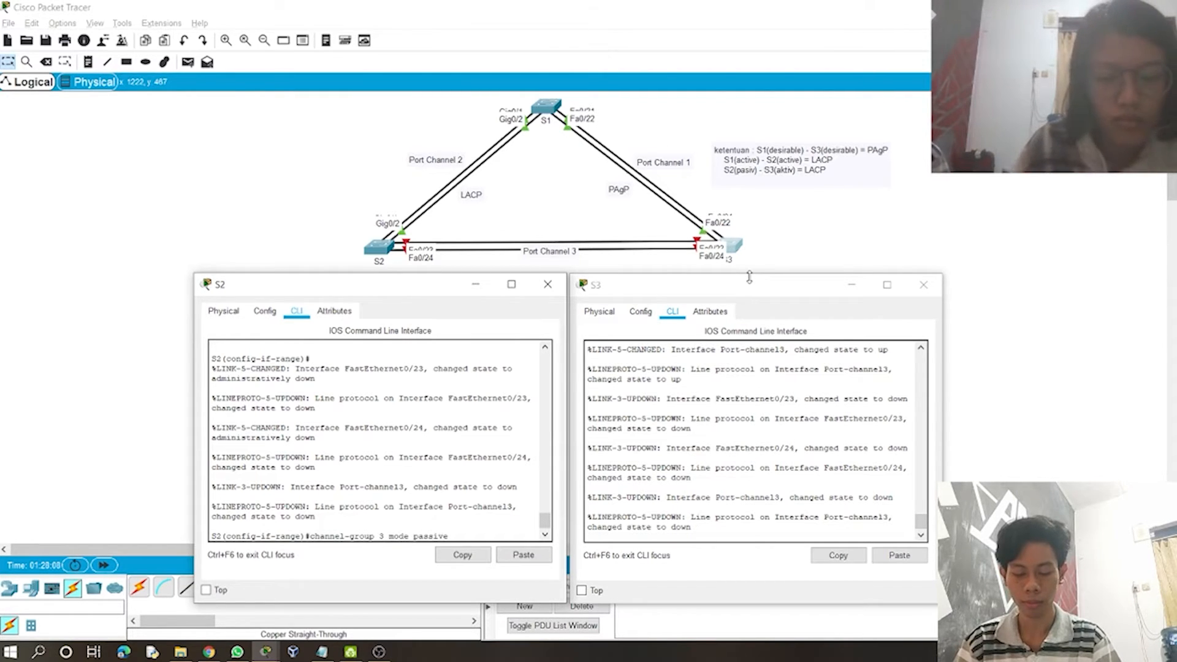
key(Return)
text(no)
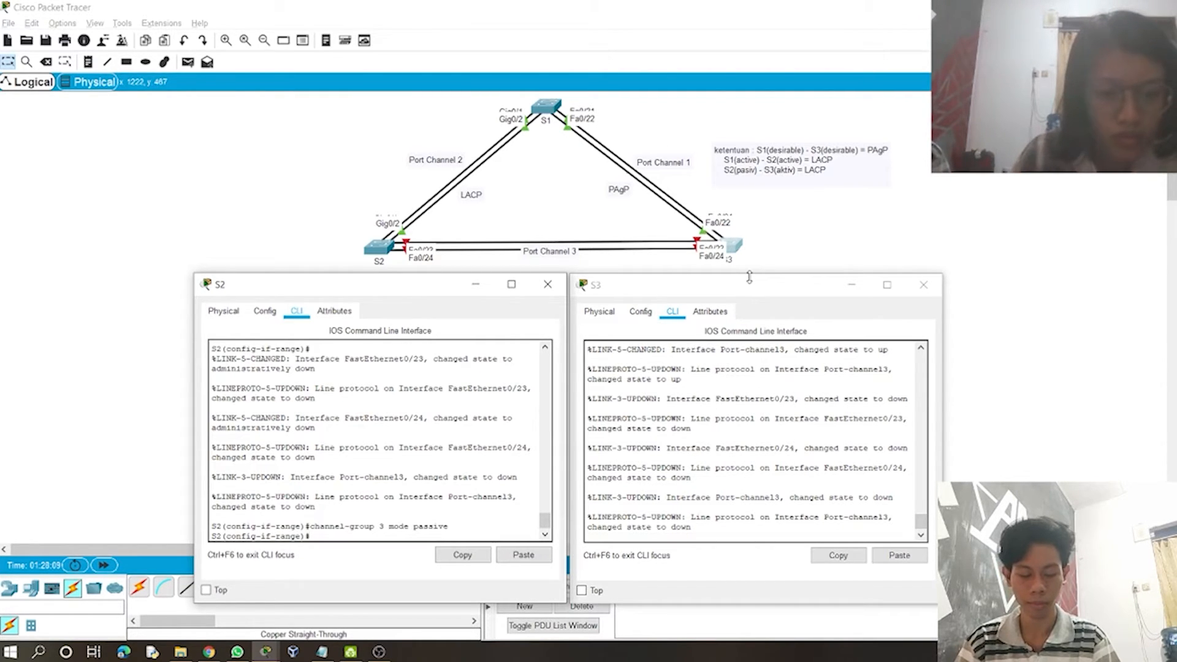
text( shut)
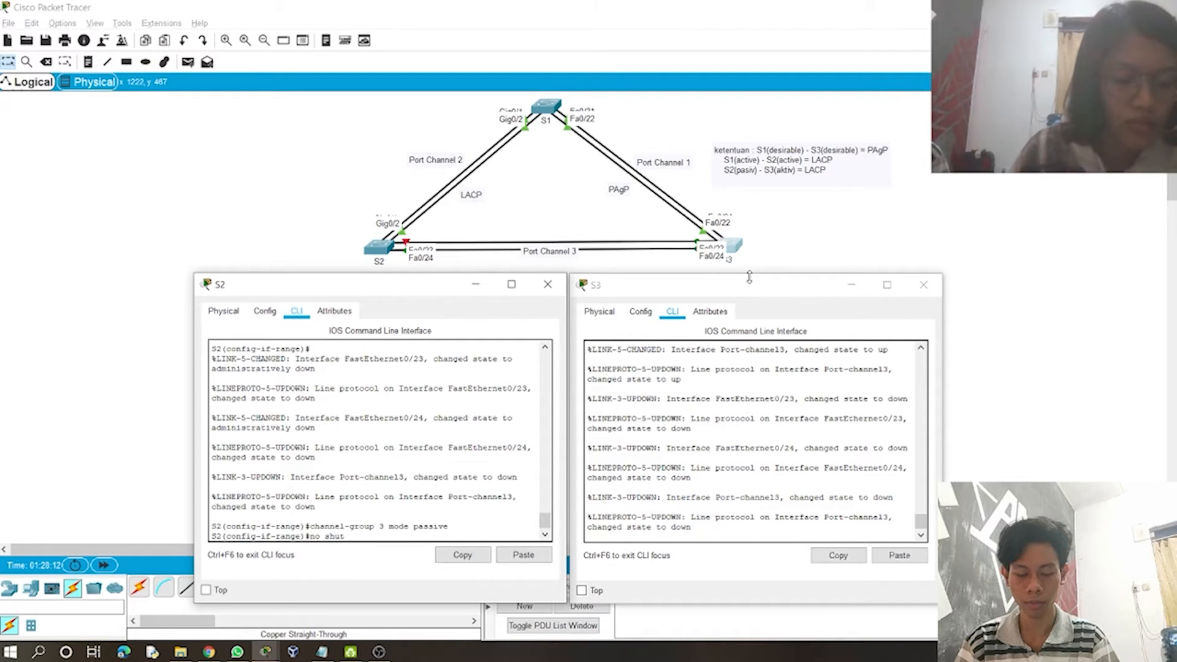
key(Return)
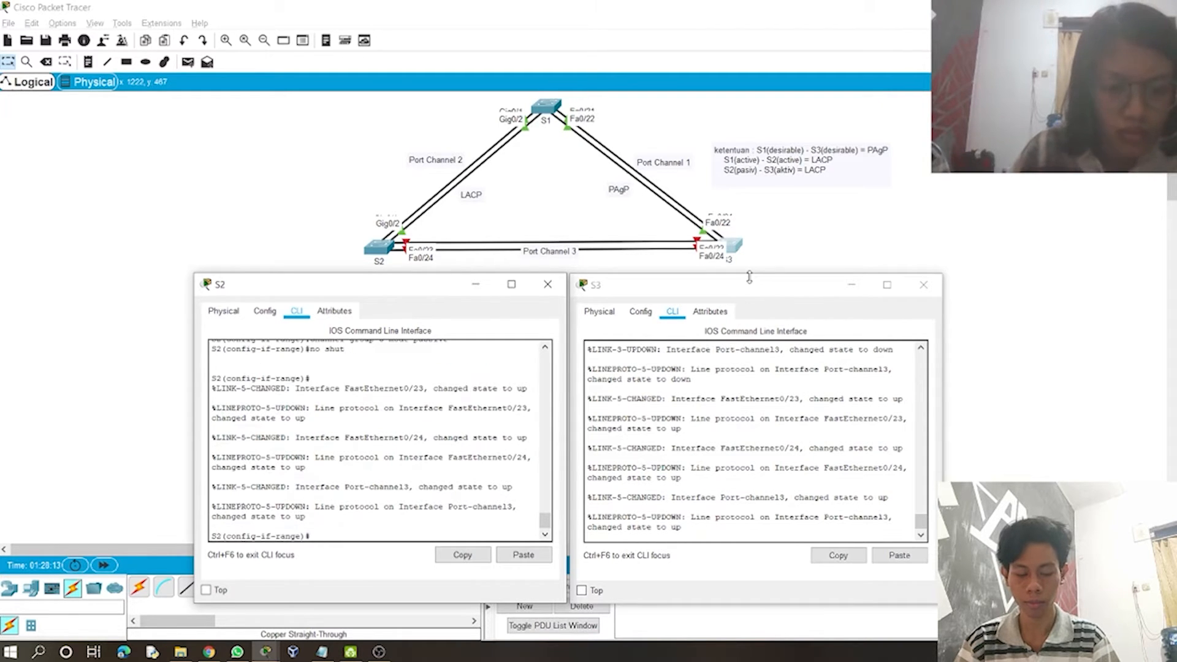
Step: Set port-channel 3 on S2 to trunk mode and return to privileged EXEC mode
text(int por)
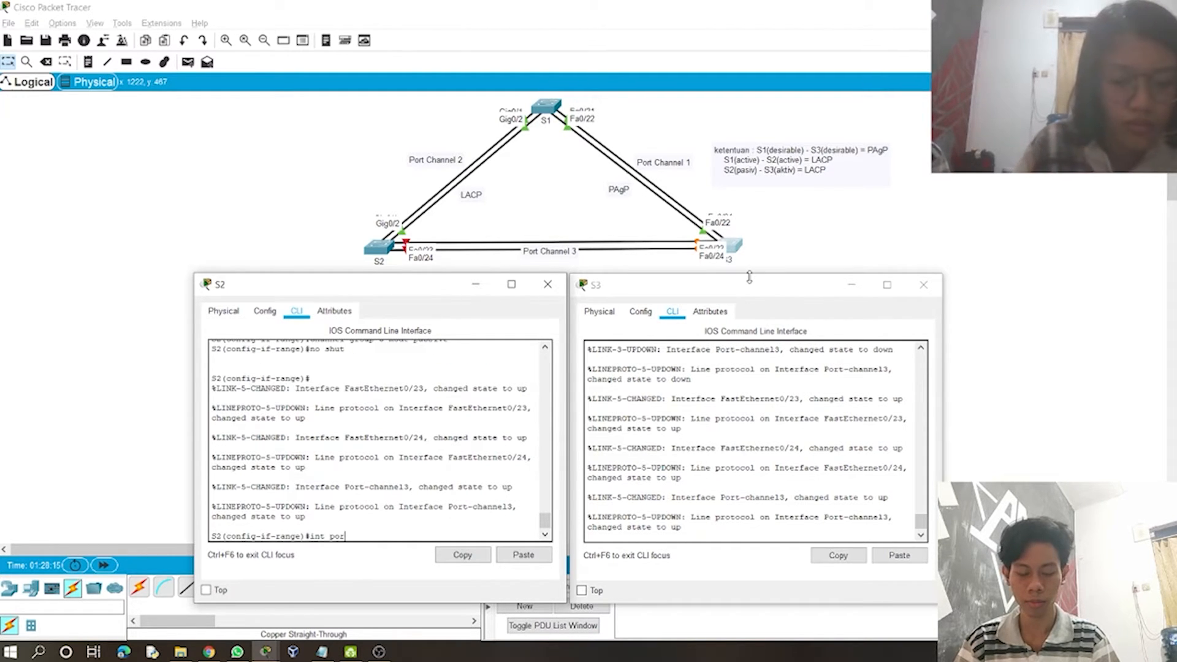
text(t-channel)
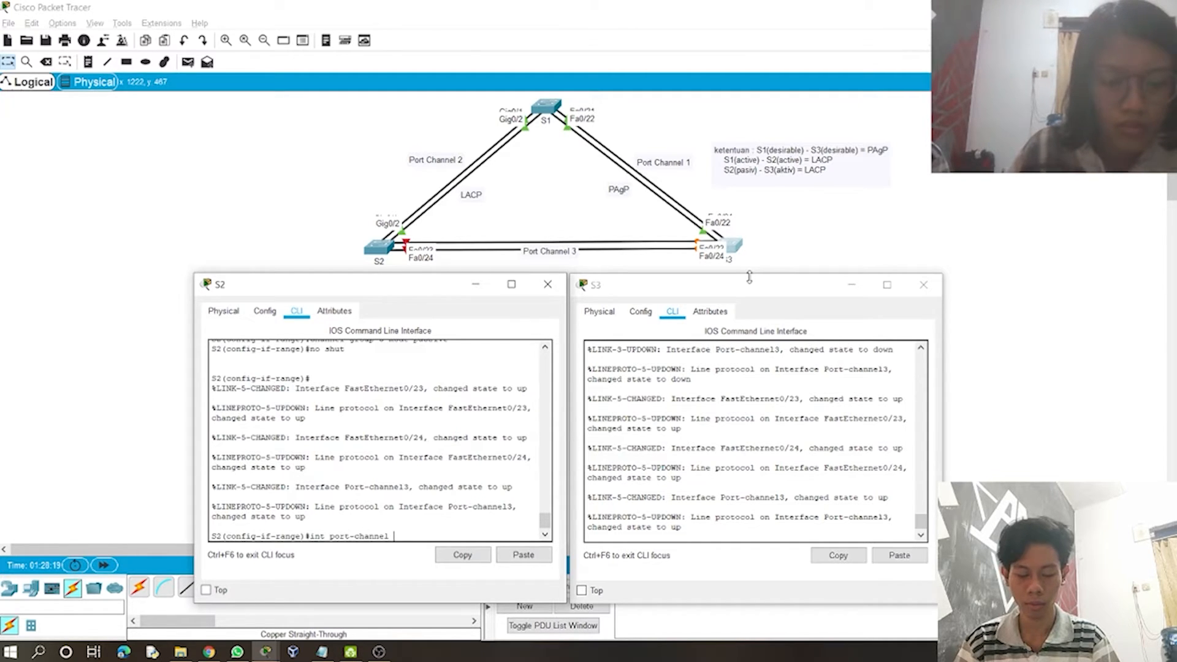
text( 3)
key(Return)
text(s)
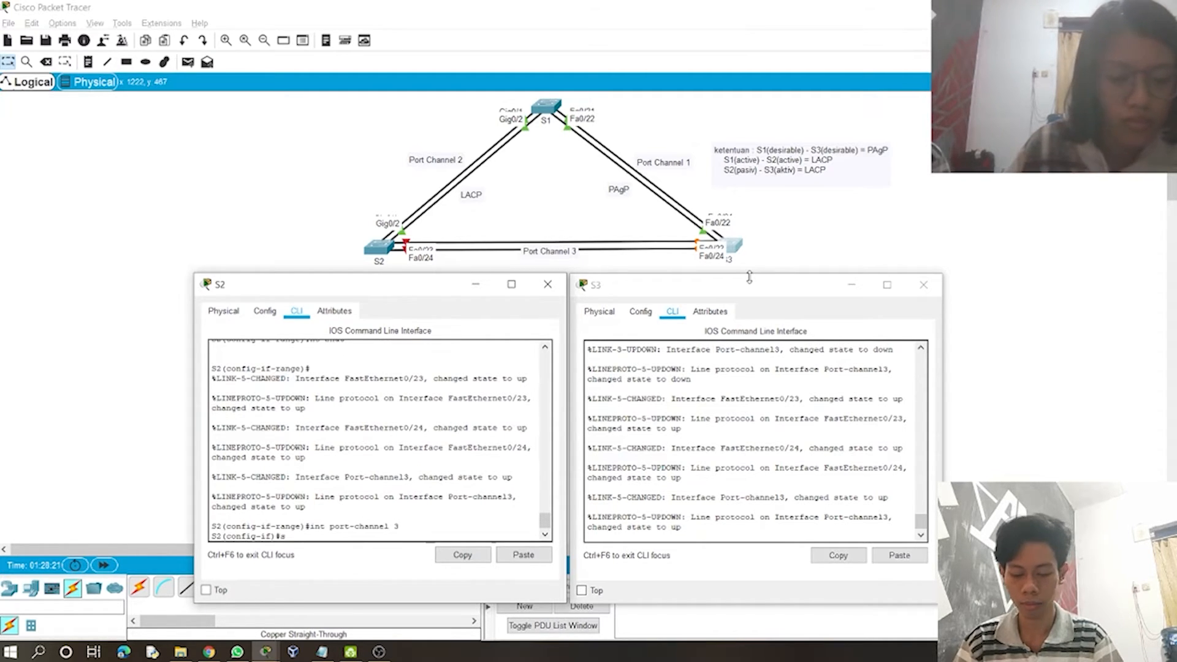
text(witchpo)
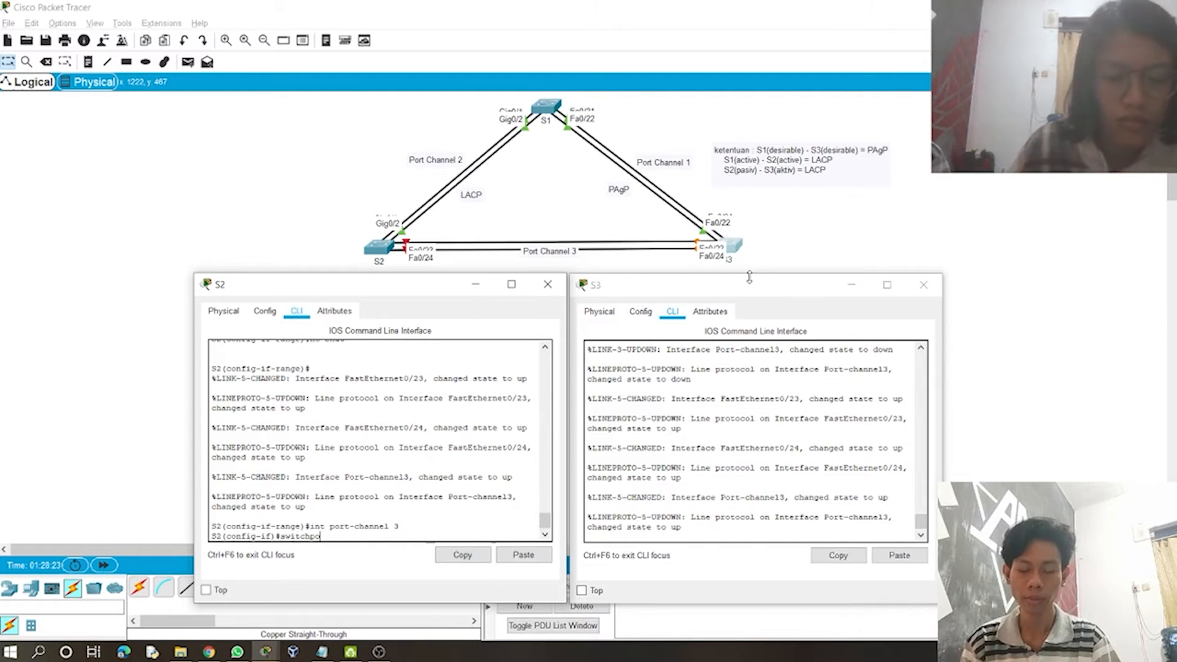
text(rt mode )
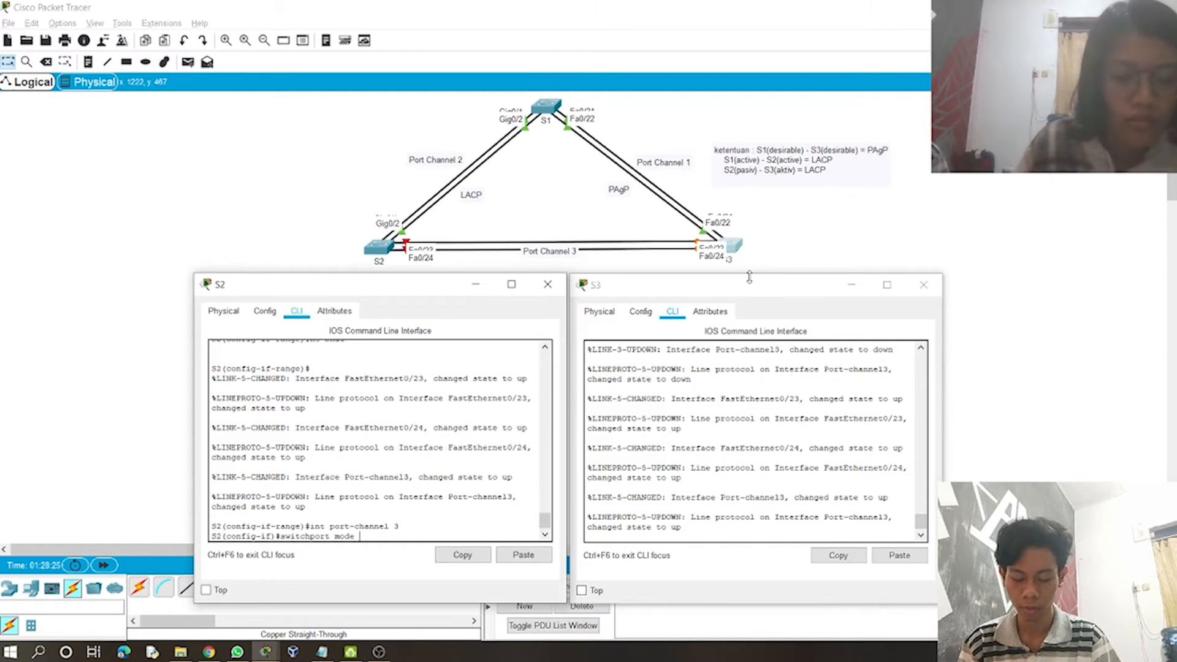
text(trunk)
key(Return)
text(e)
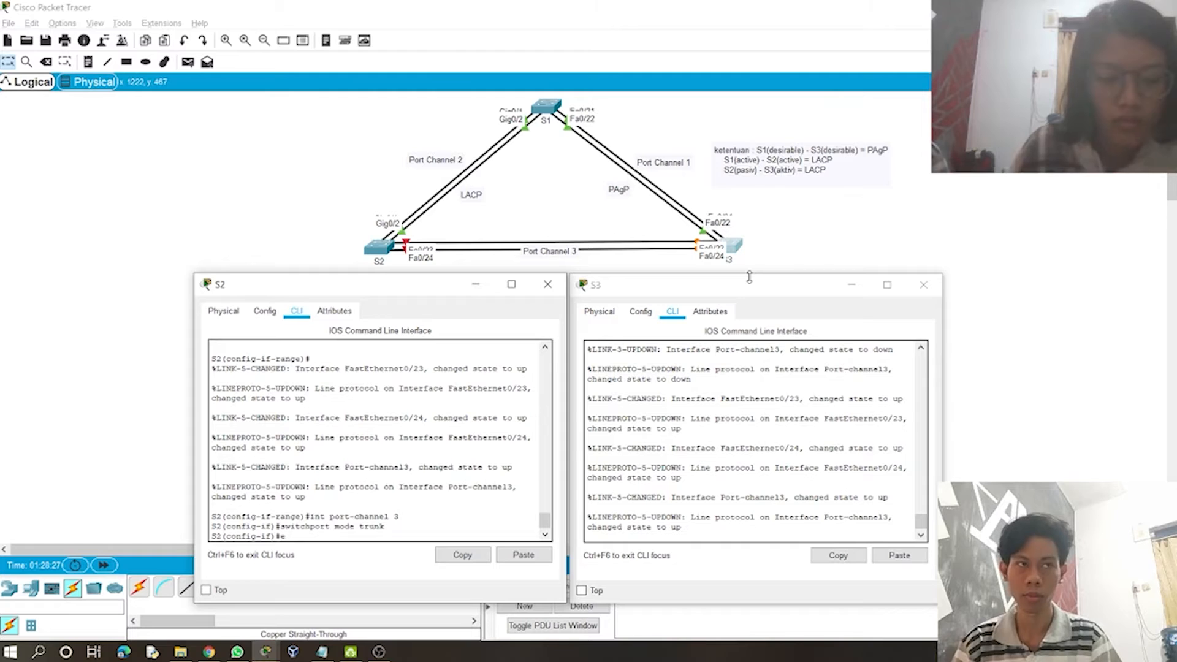
text(nd)
key(Return)
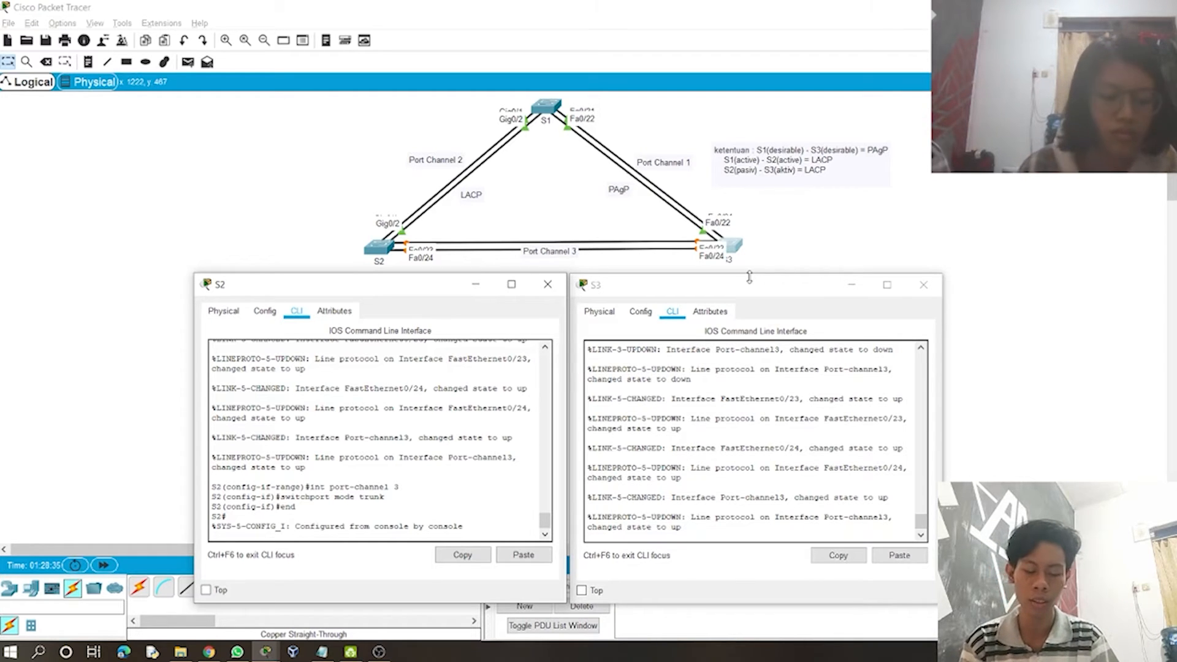
Step: Display the EtherChannel summary on S2 to check the entry for group 3
key(Return)
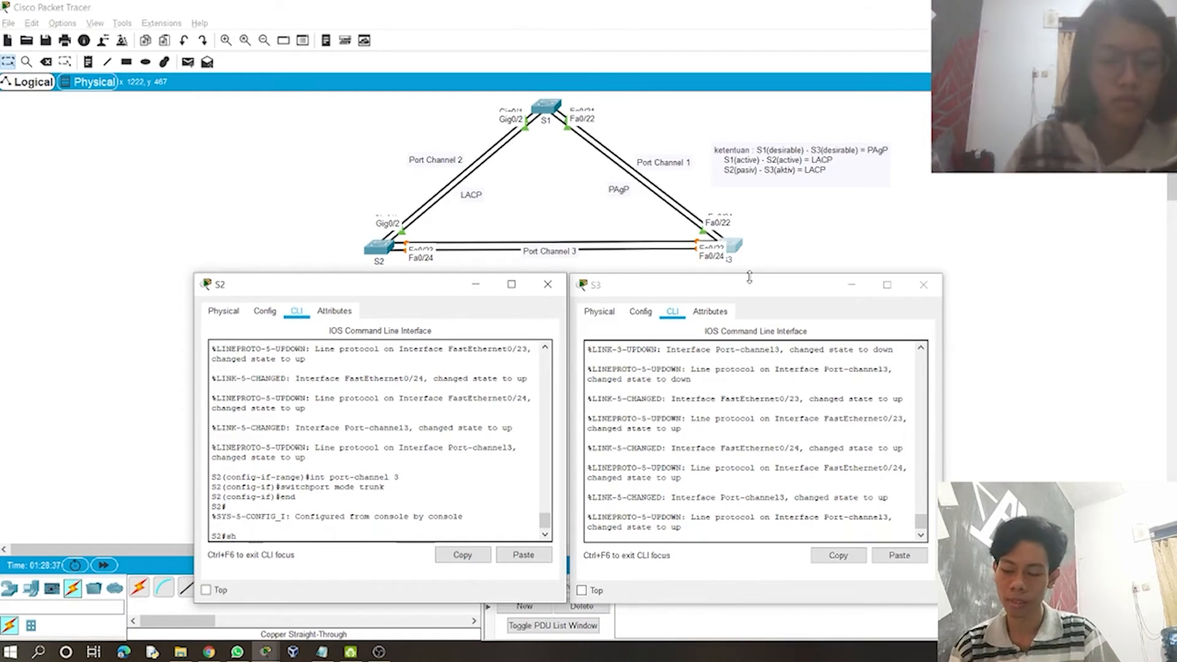
text(show ether)
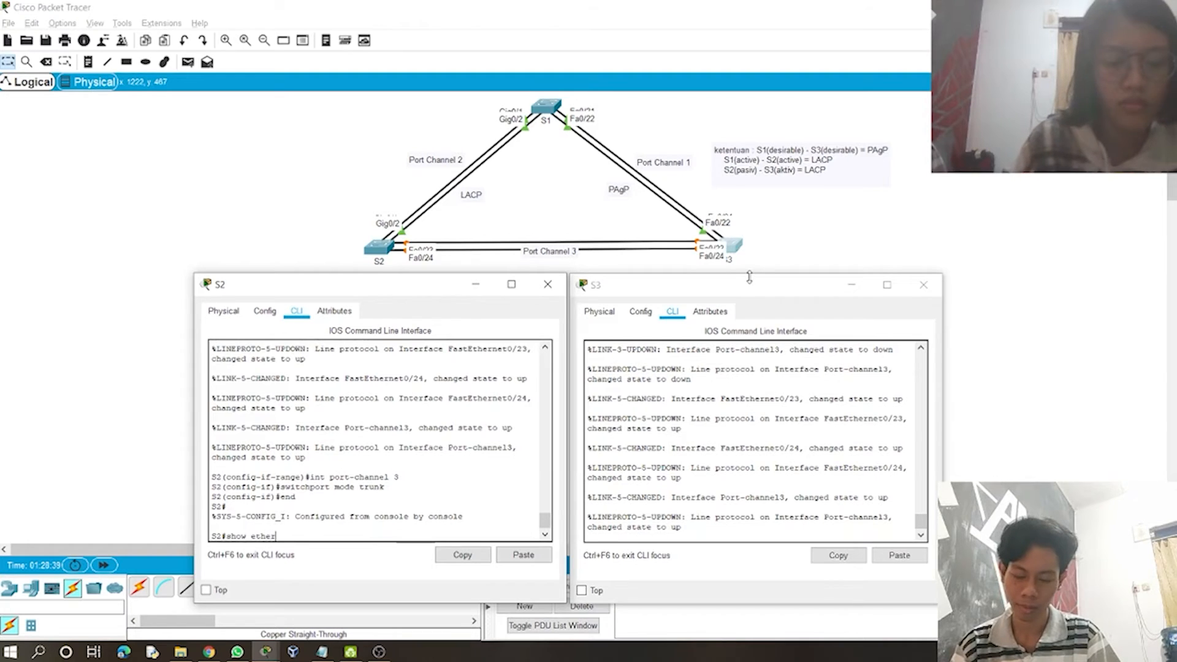
text(channel)
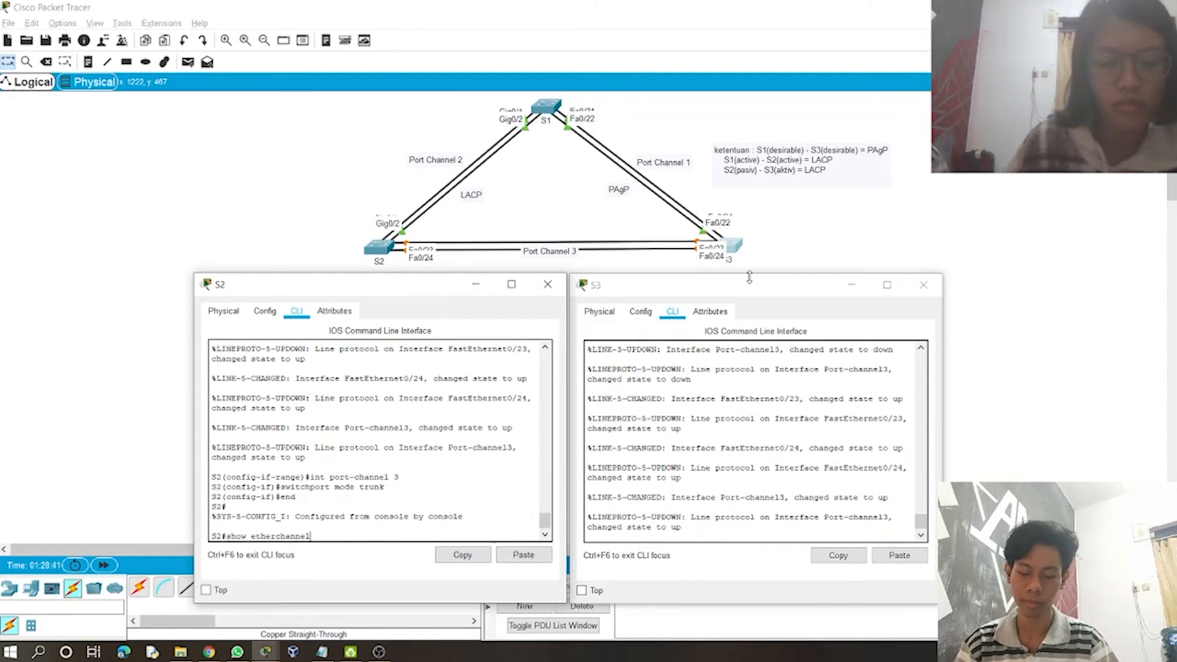
text( summary)
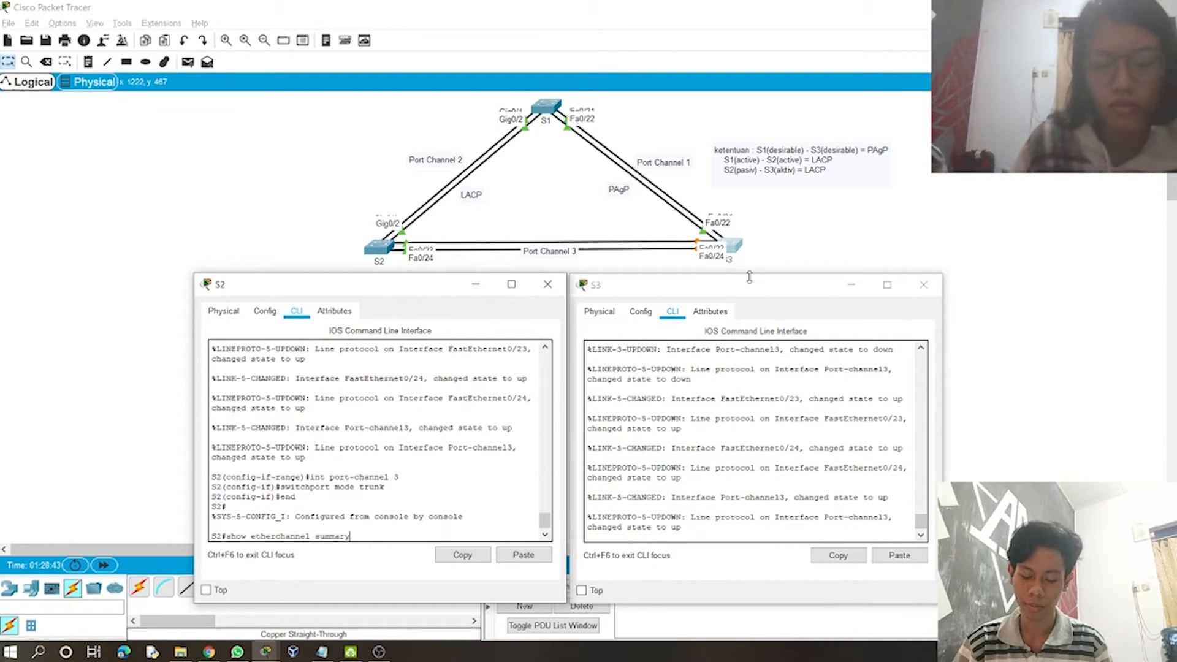
key(Return)
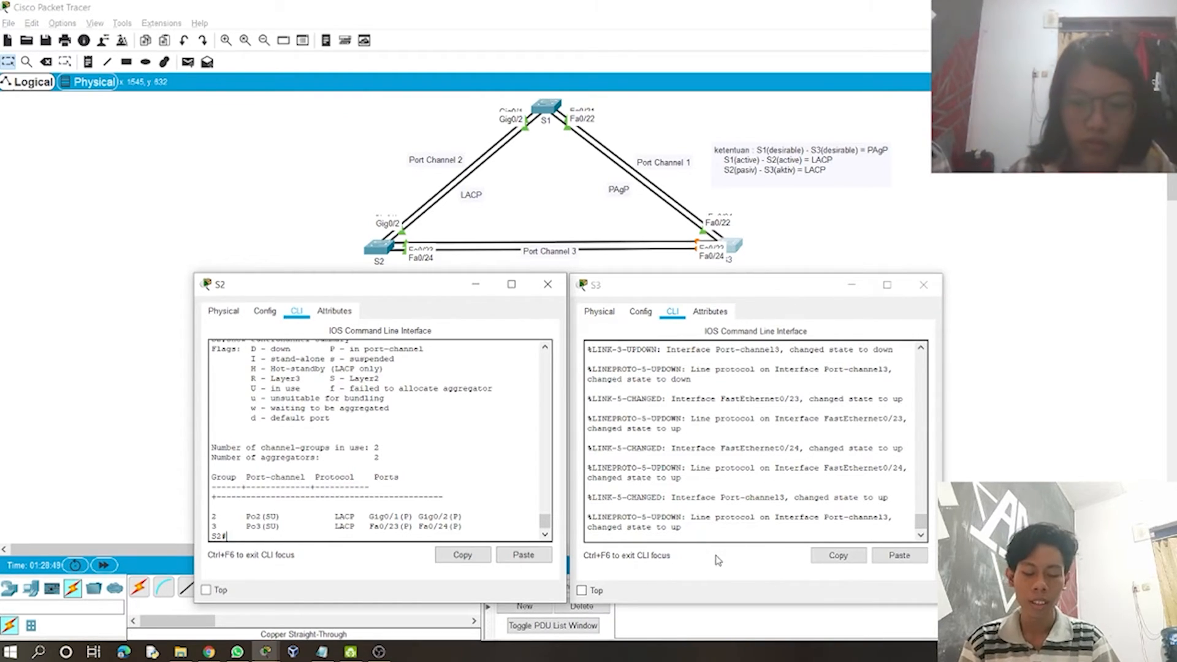
Step: Select the interface range f0/23-24 on S3 and shut it down
click(695, 538)
key(Return)
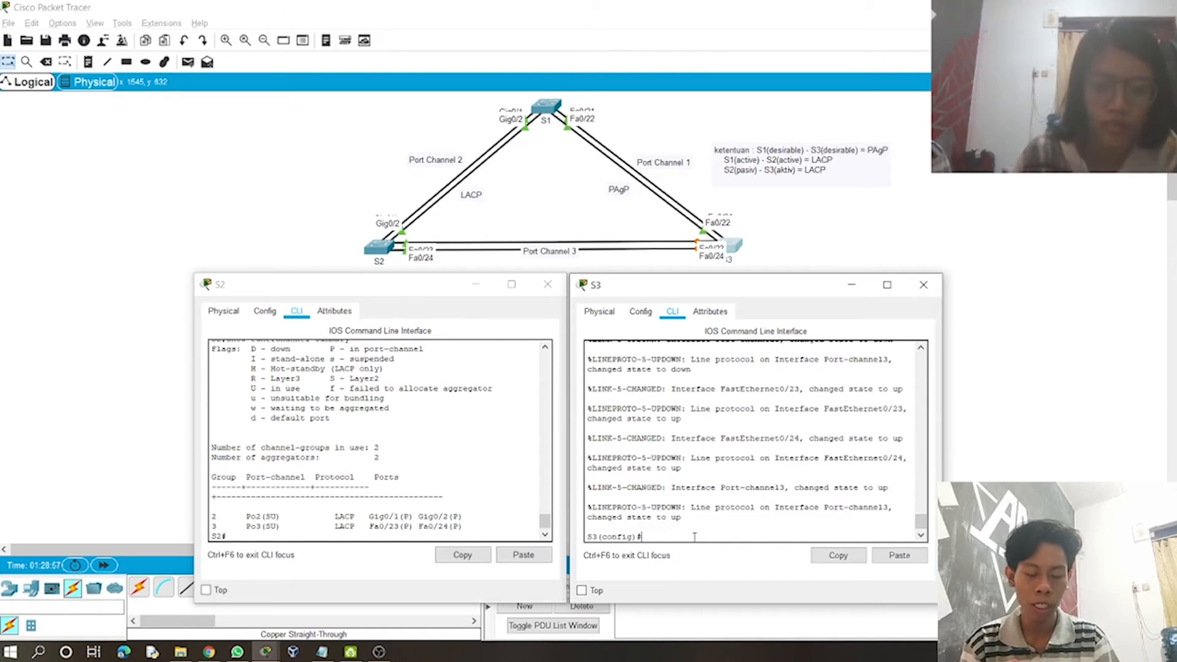
text(interf)
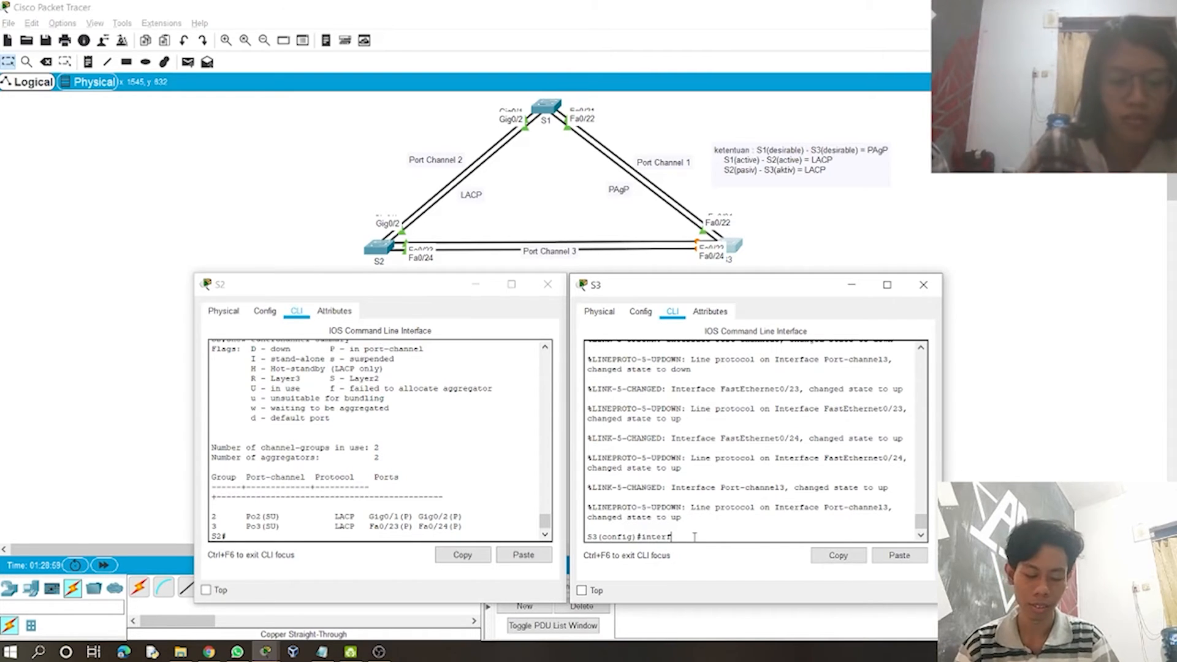
key(BackSpace)
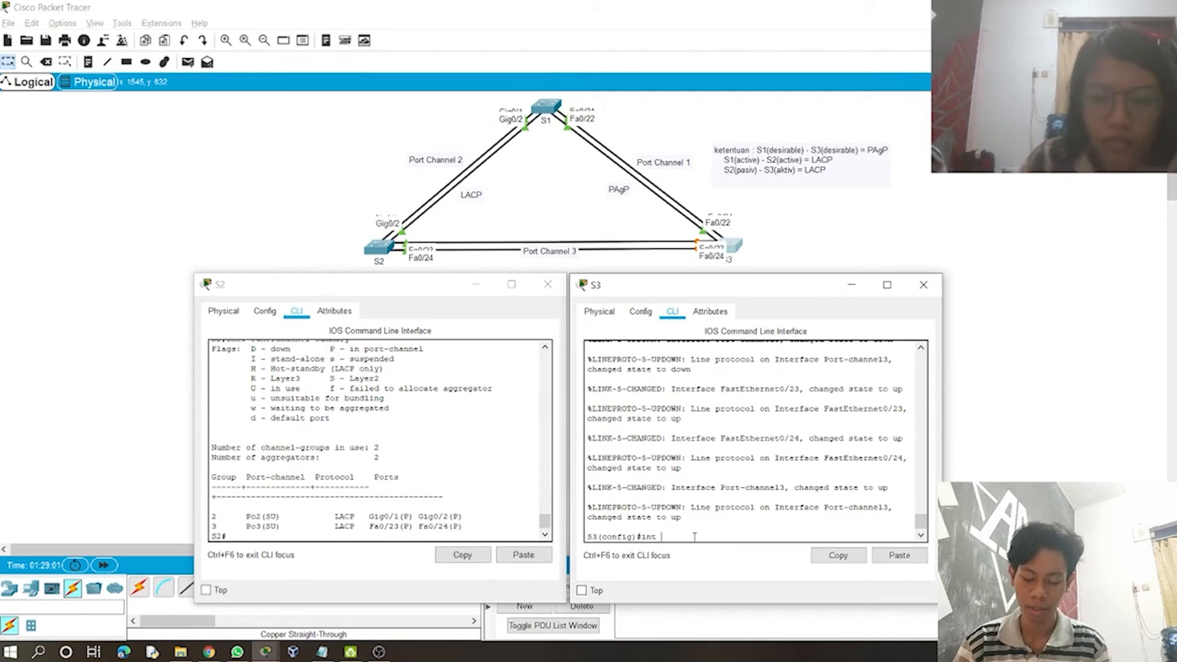
text(rang)
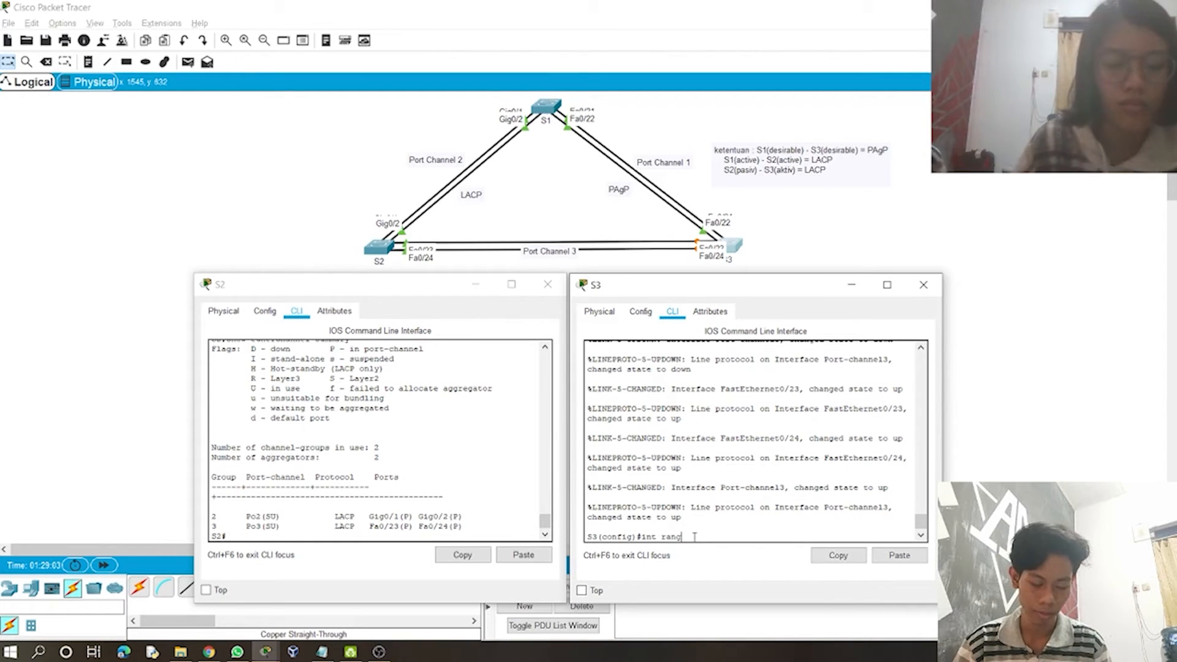
text(e)
text( fa0/)
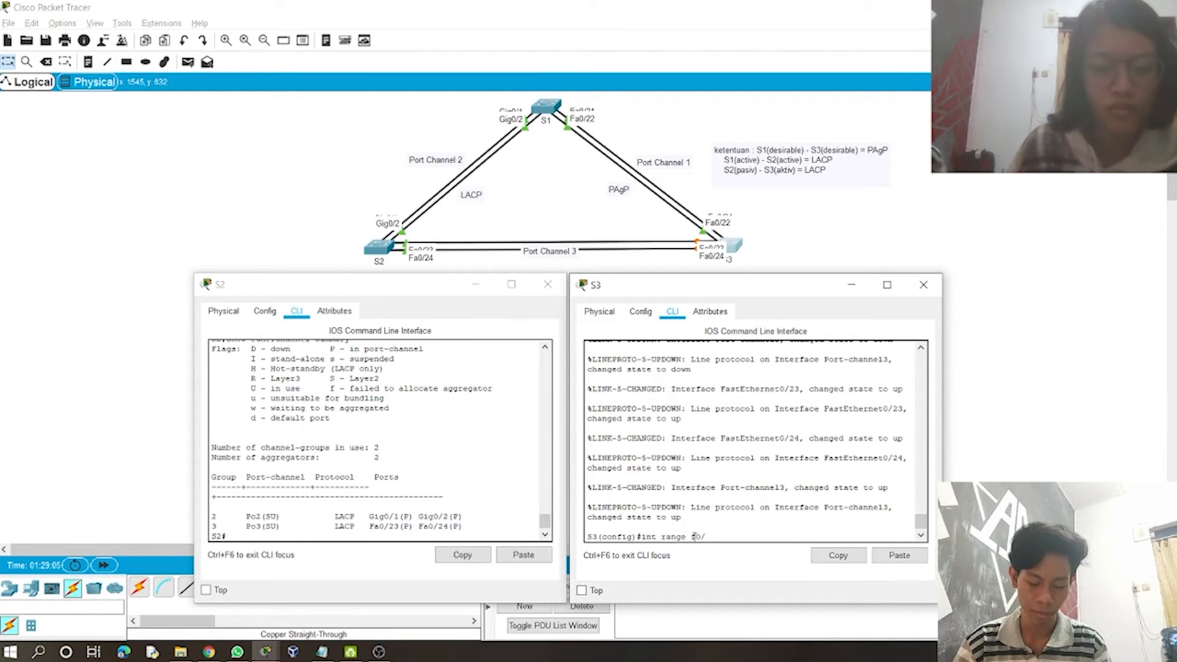
text(23-24)
key(Return)
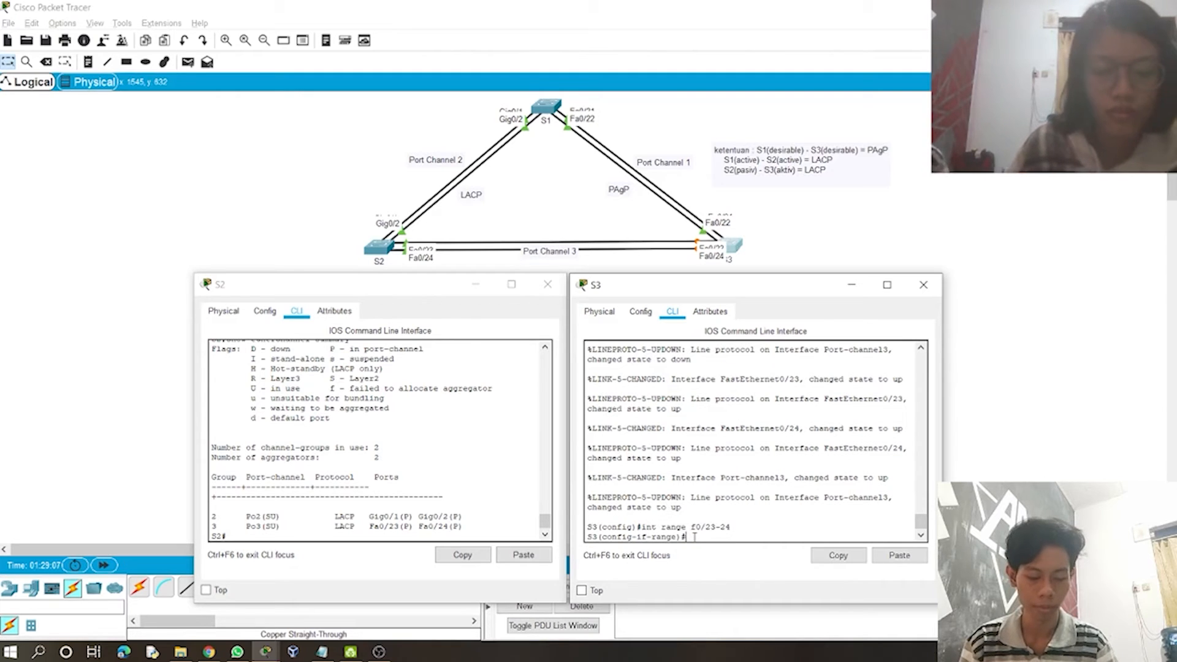
text(shut)
key(Return)
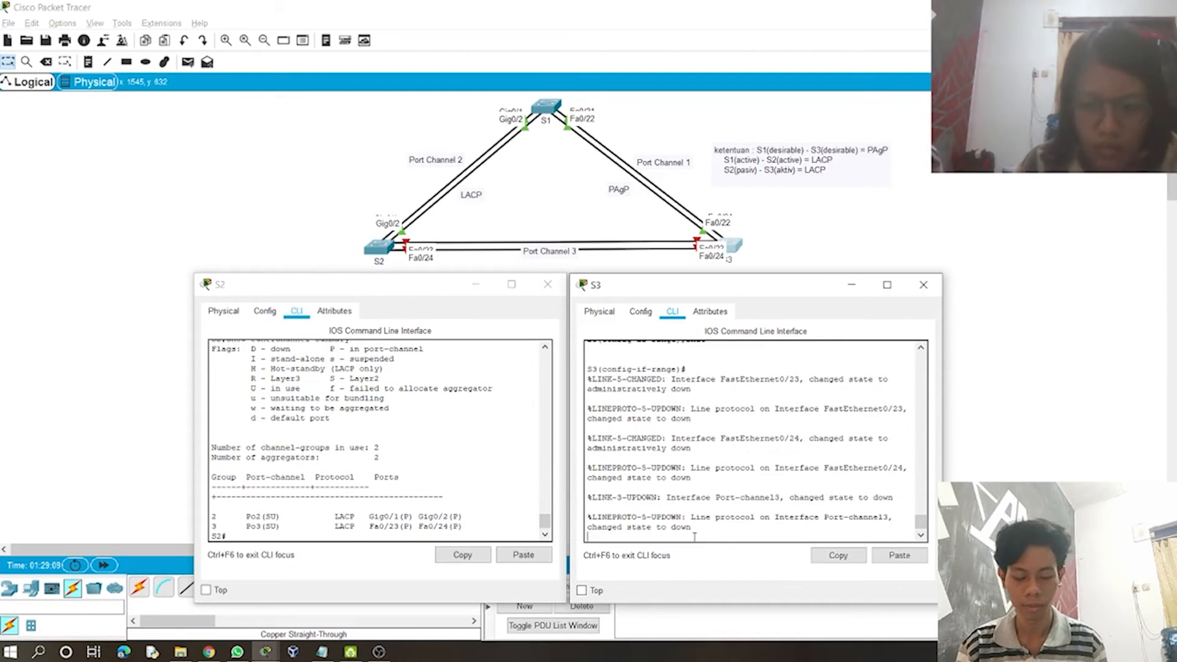
key(Return)
text(config-if-range)#)
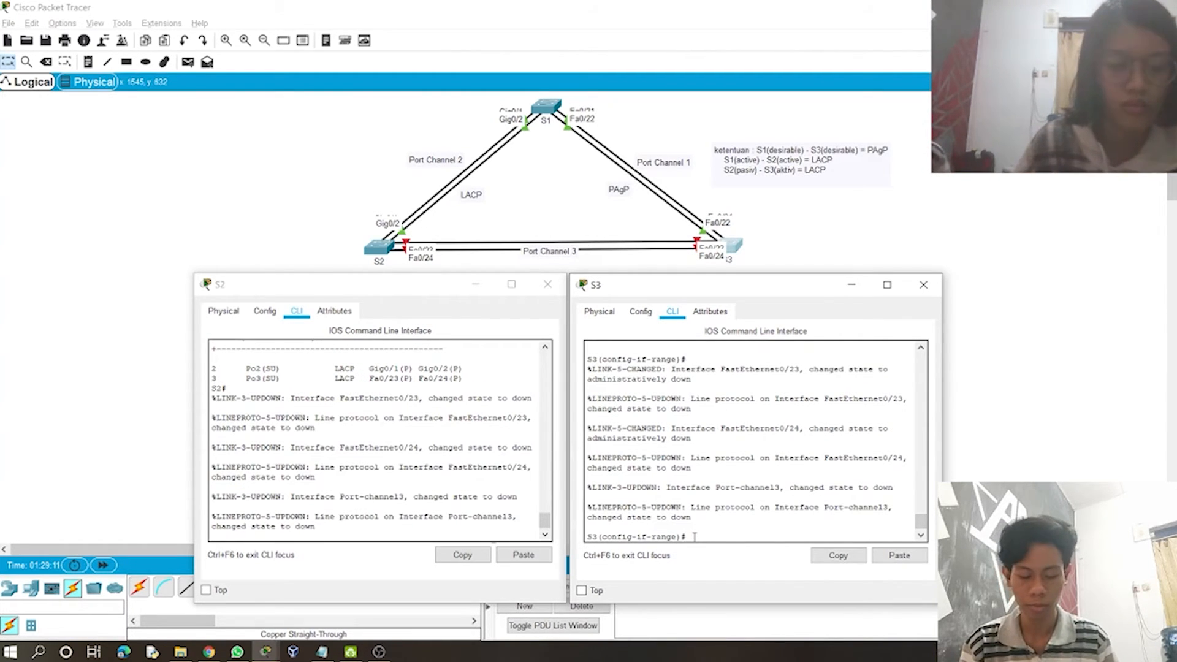
Step: Assign S3's f0/23-24 range to channel group 3 in active mode and re-enable the interfaces
text(channel)
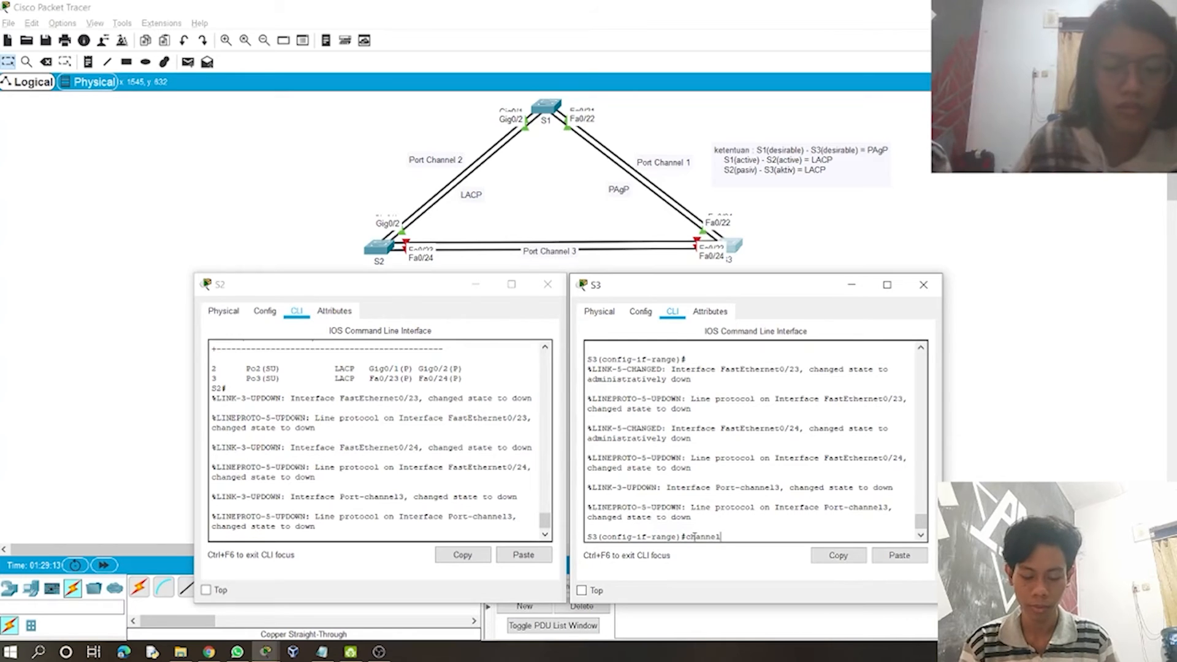
text(-group)
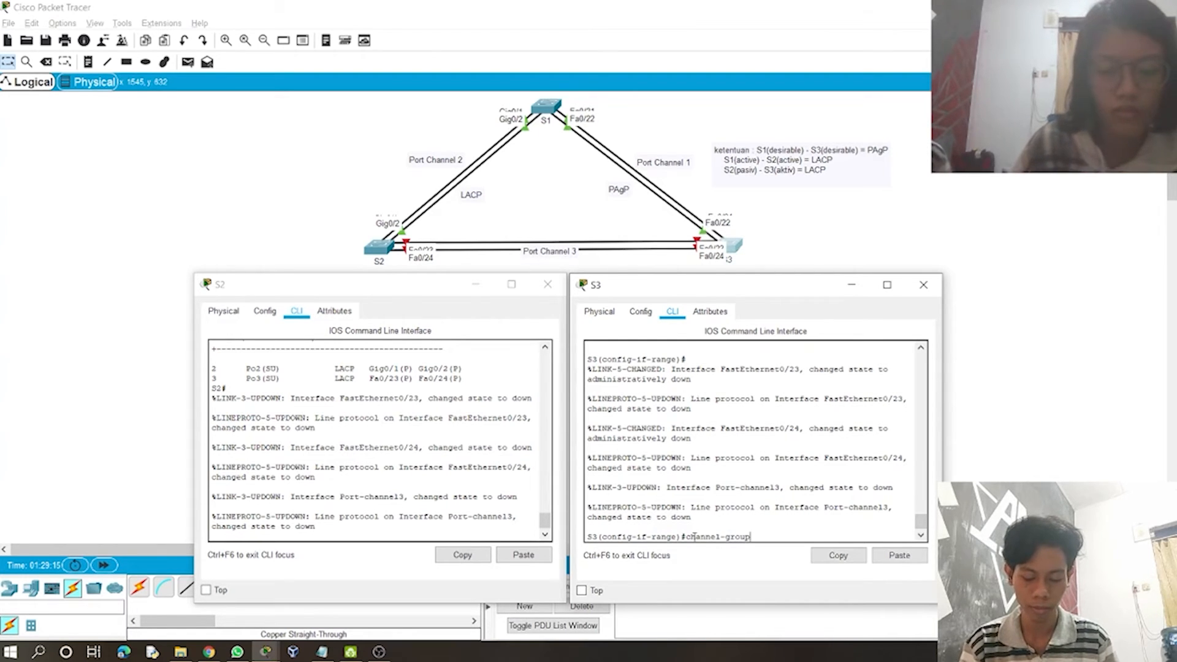
text( 3 mode)
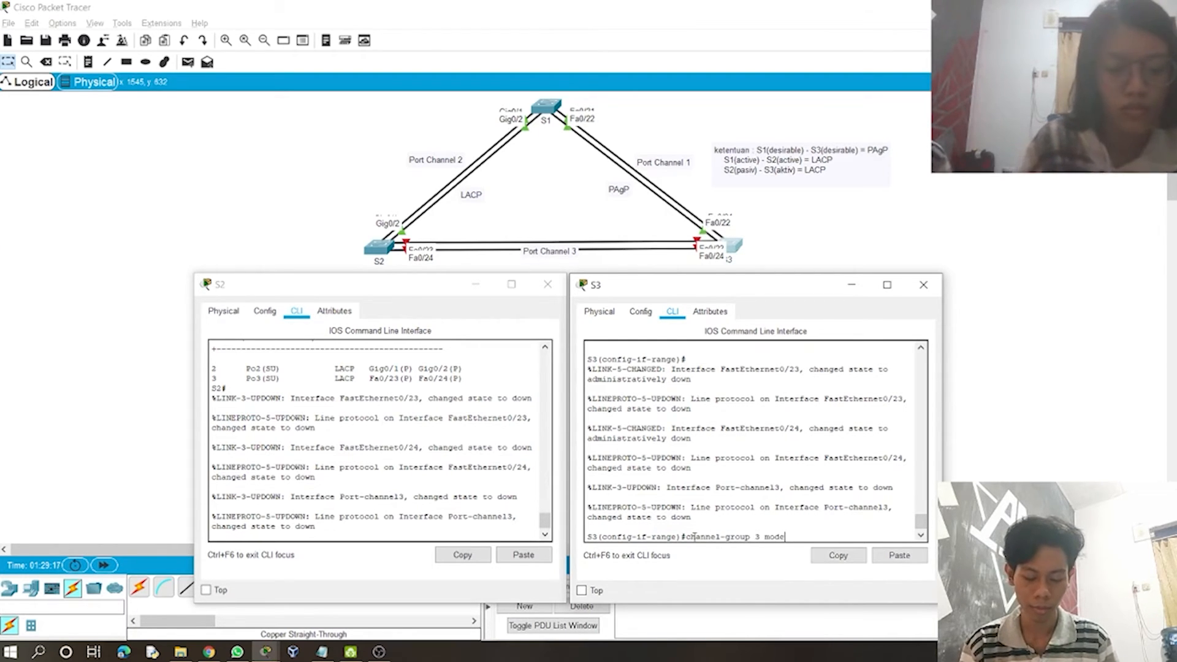
text( activ)
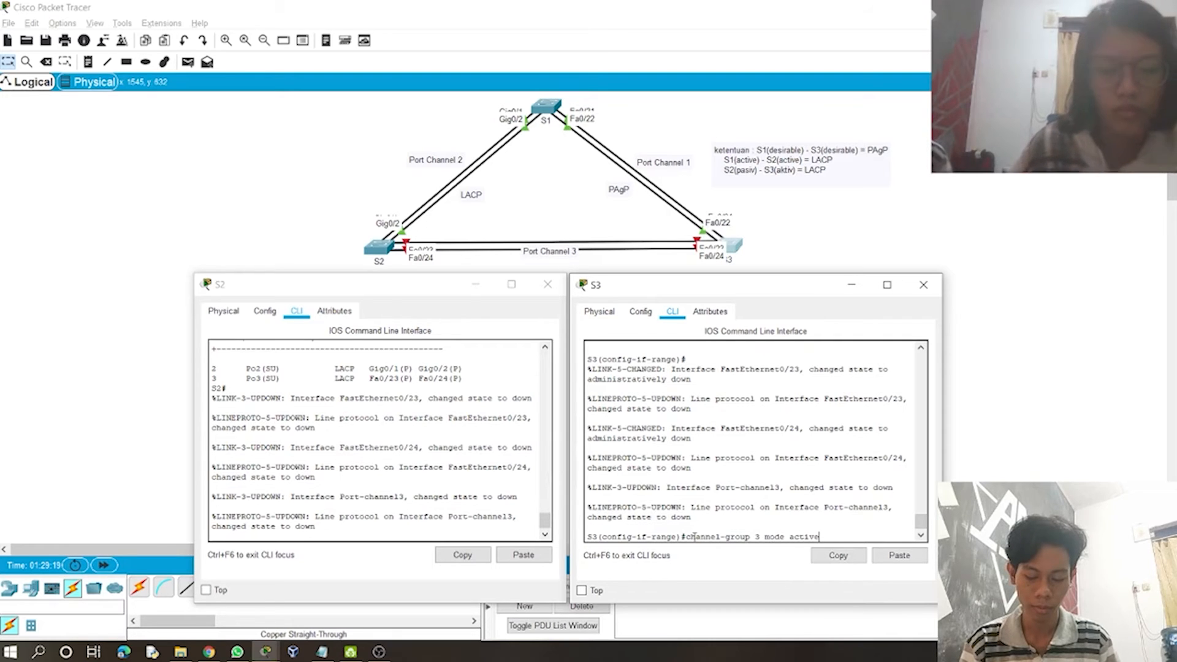
text(e)
key(Return)
text(n)
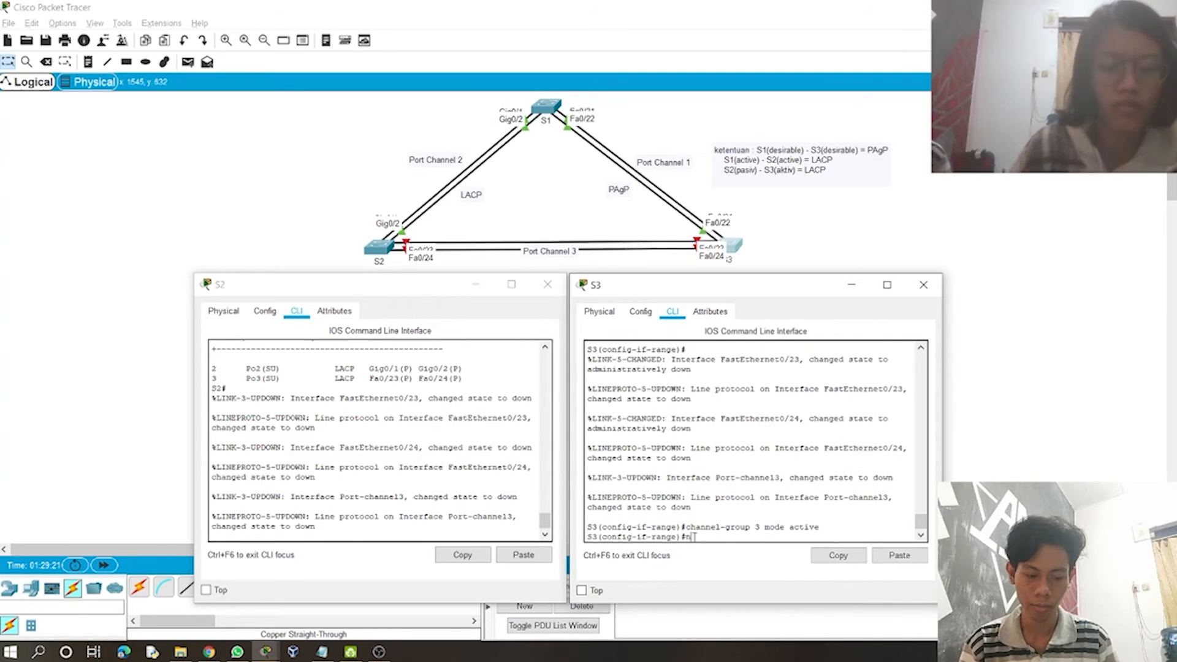
text(o shu)
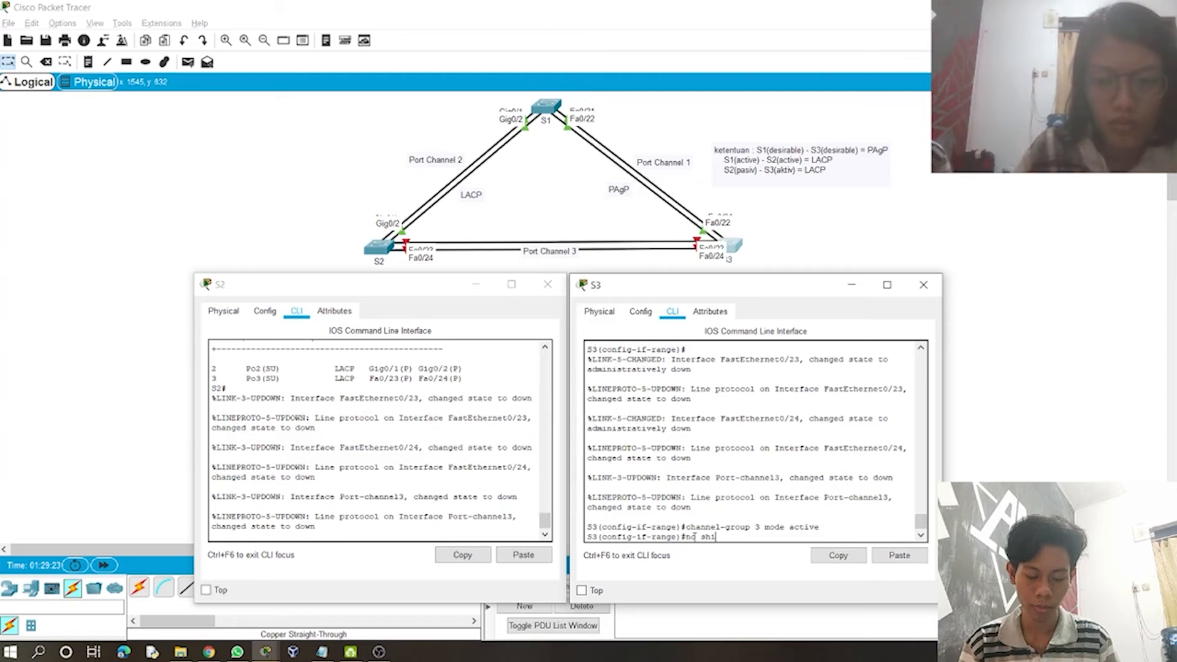
text(t)
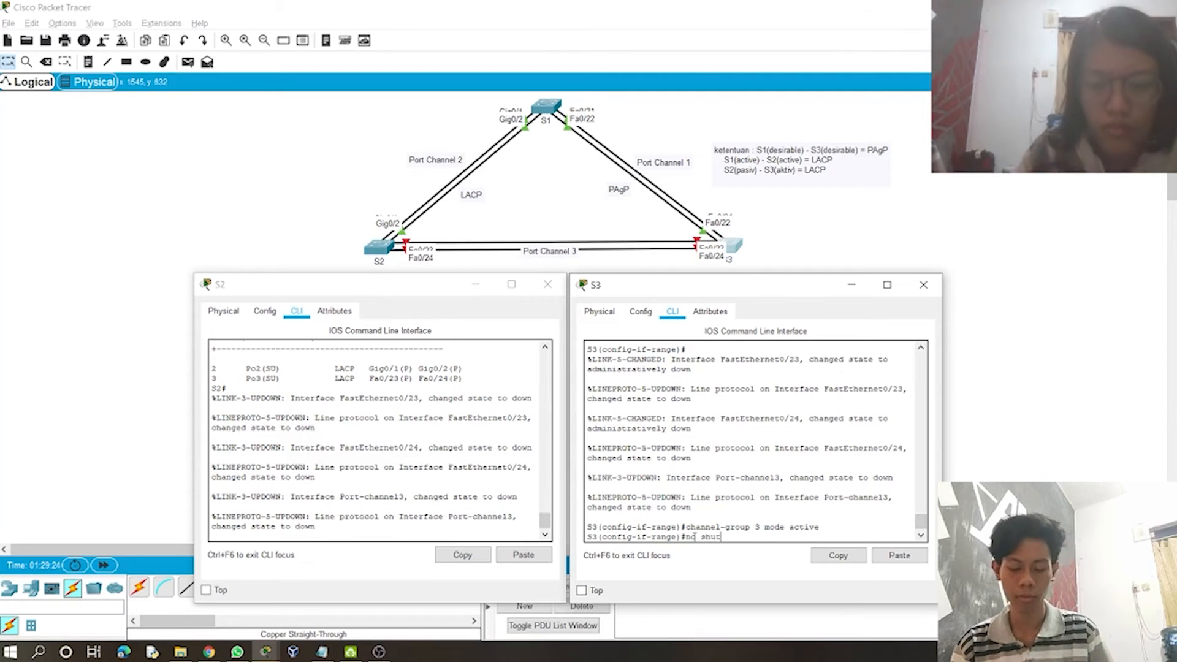
key(Return)
Step: Set the port-channel 3 interface on S3 to trunk mode and return to privileged EXEC mode
text(i)
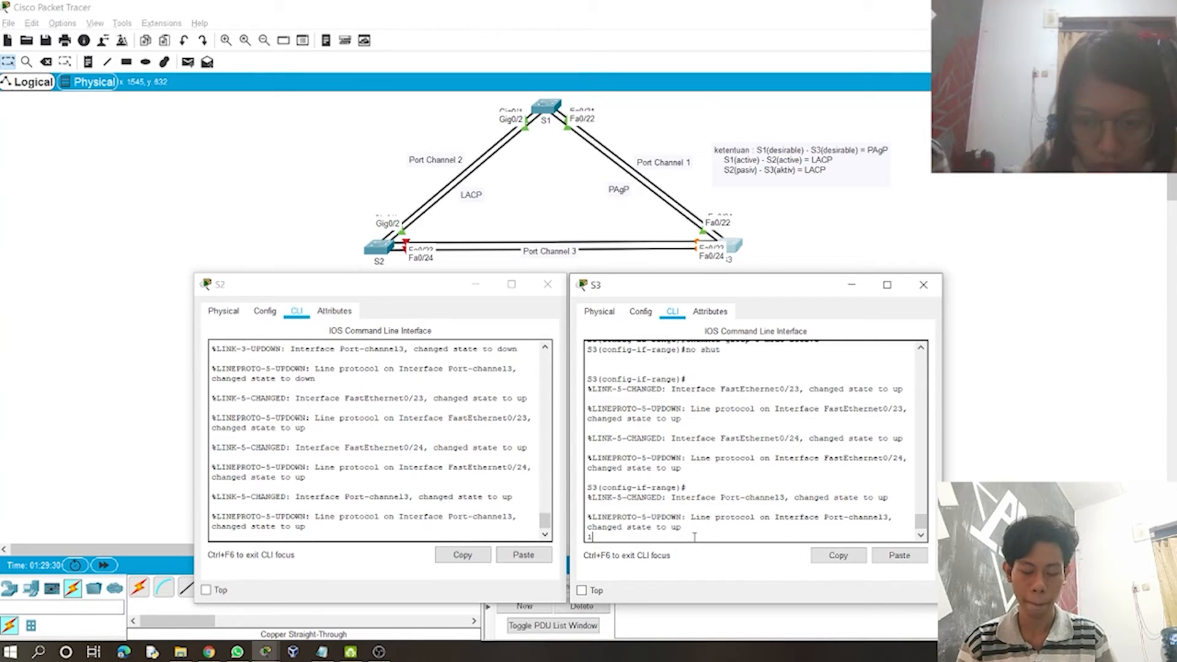
text(ntnfig-if-range)#int)
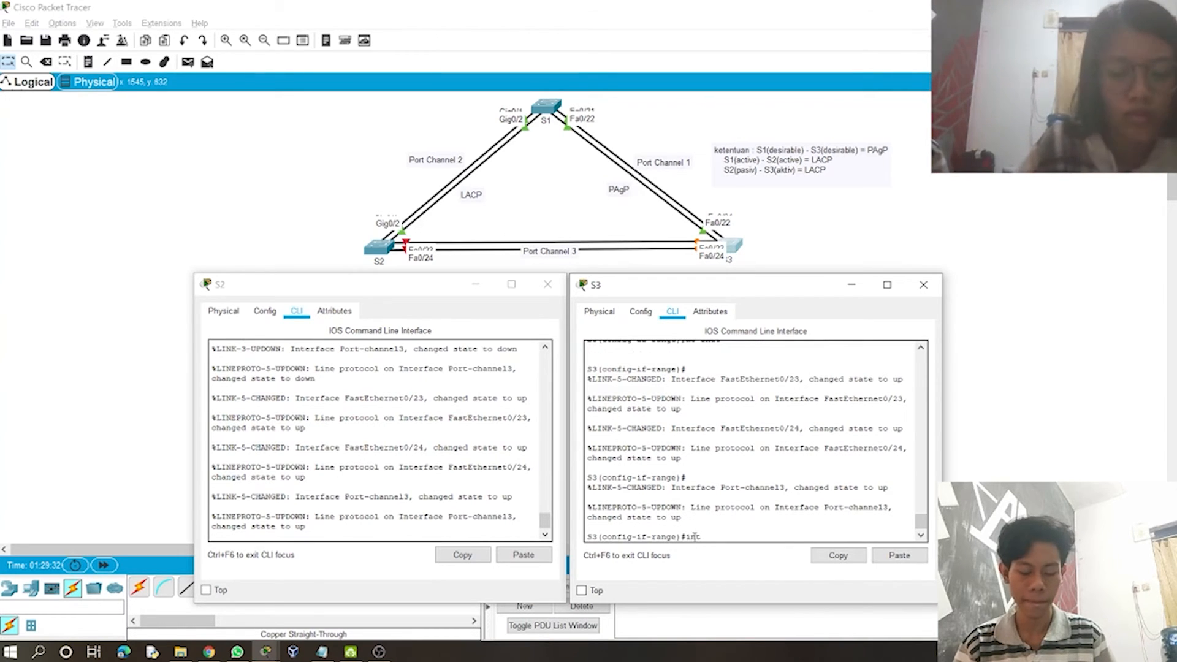
text( port-)
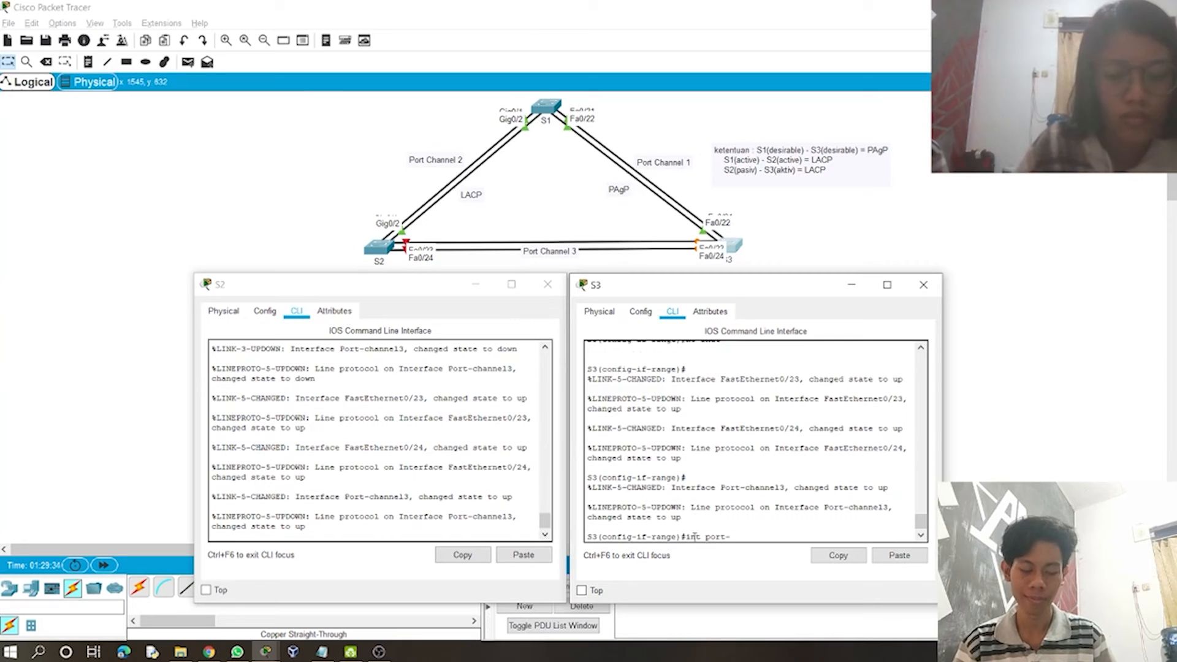
text(channel 3)
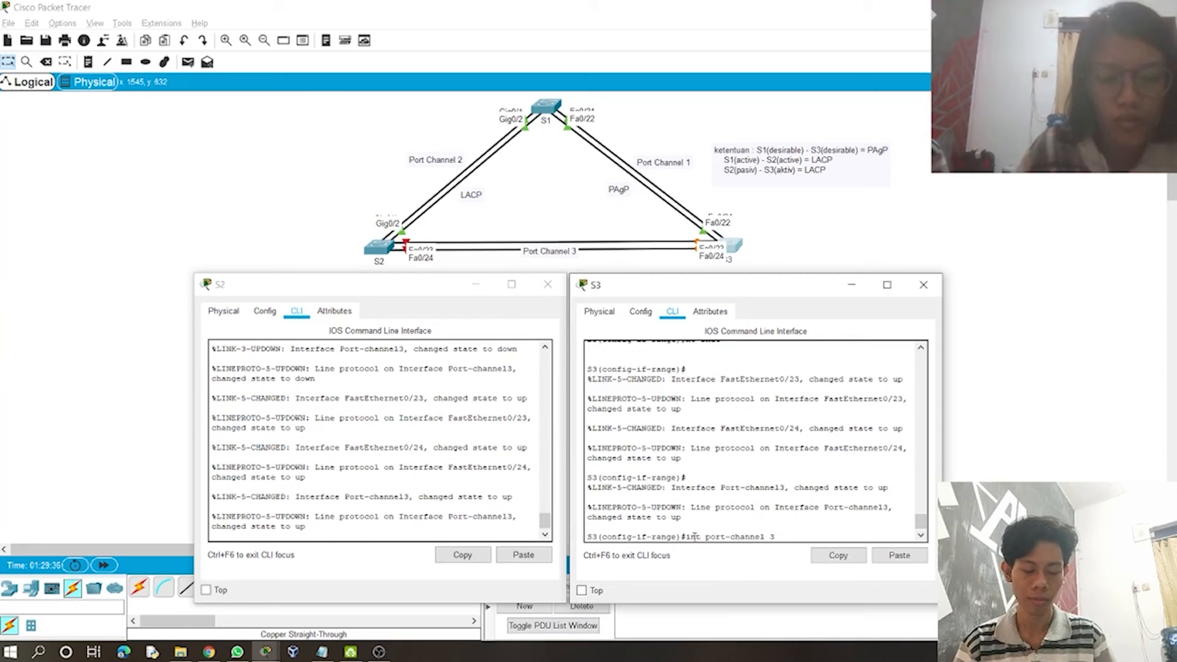
key(Return)
text(a)
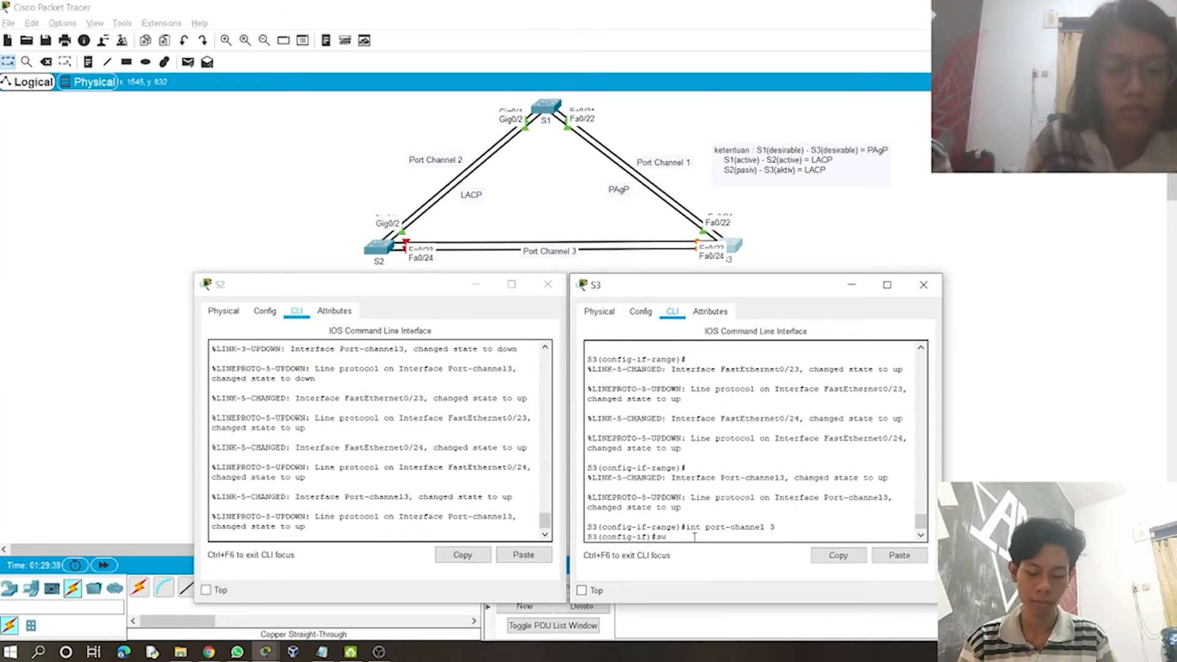
text(witchport)
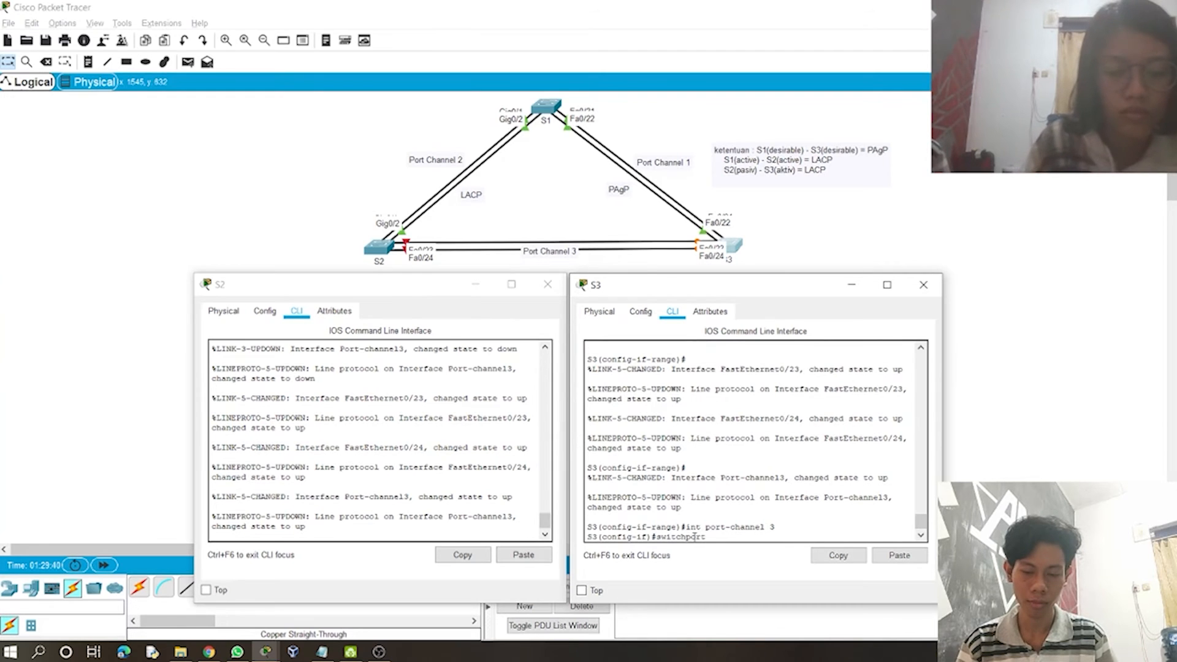
text( mode tr)
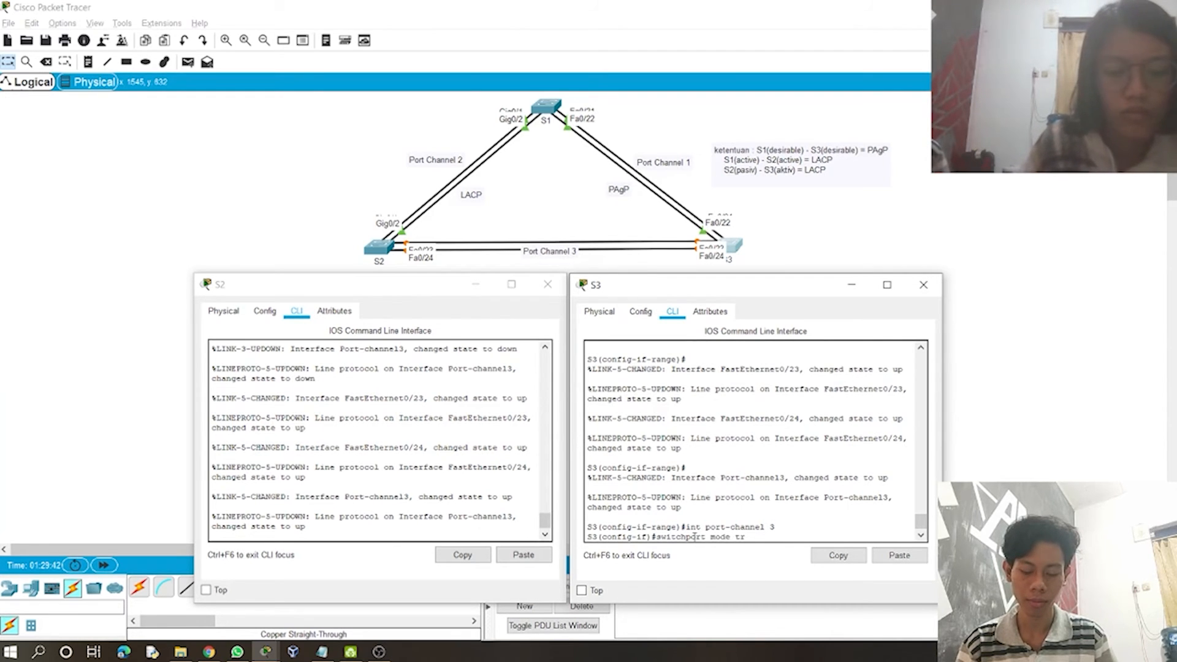
text(unk)
key(Return)
text(e)
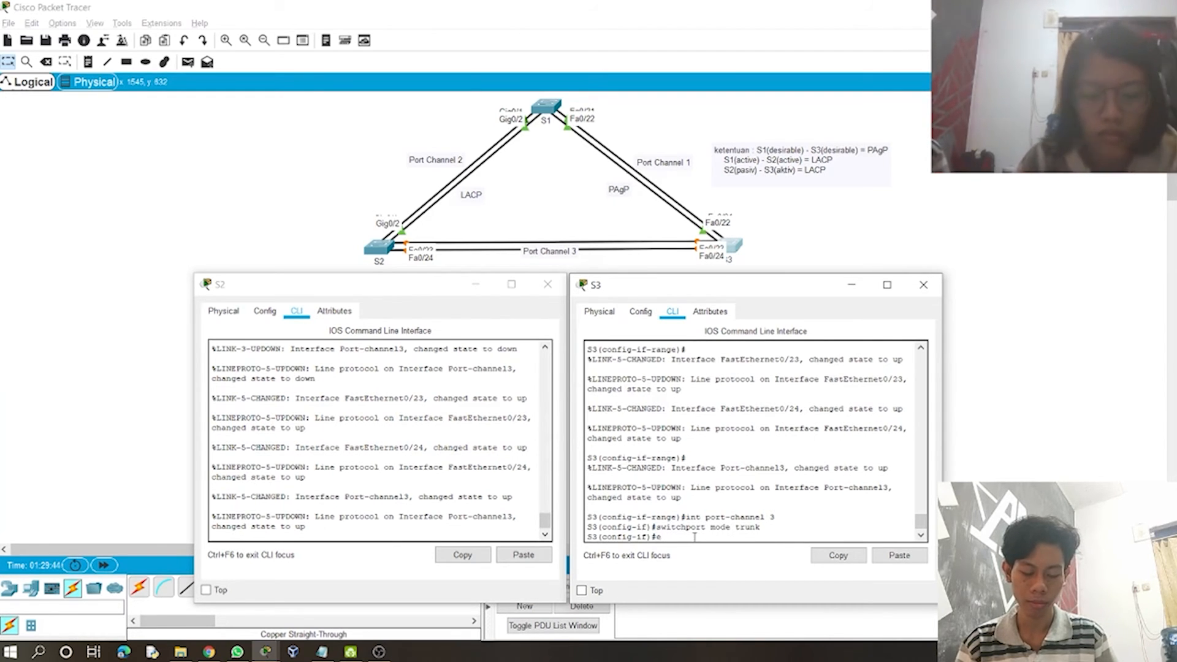
text(nd)
key(Return)
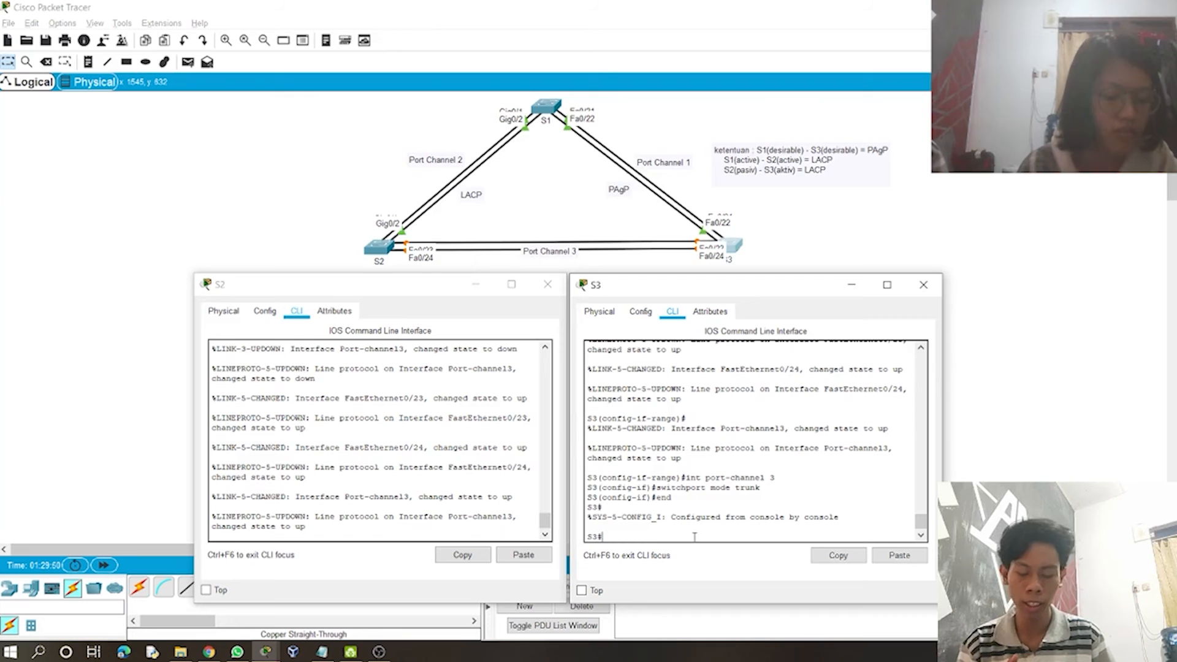
Step: Display the EtherChannel summary on S3 to check the entries for its channel groups
text(ho)
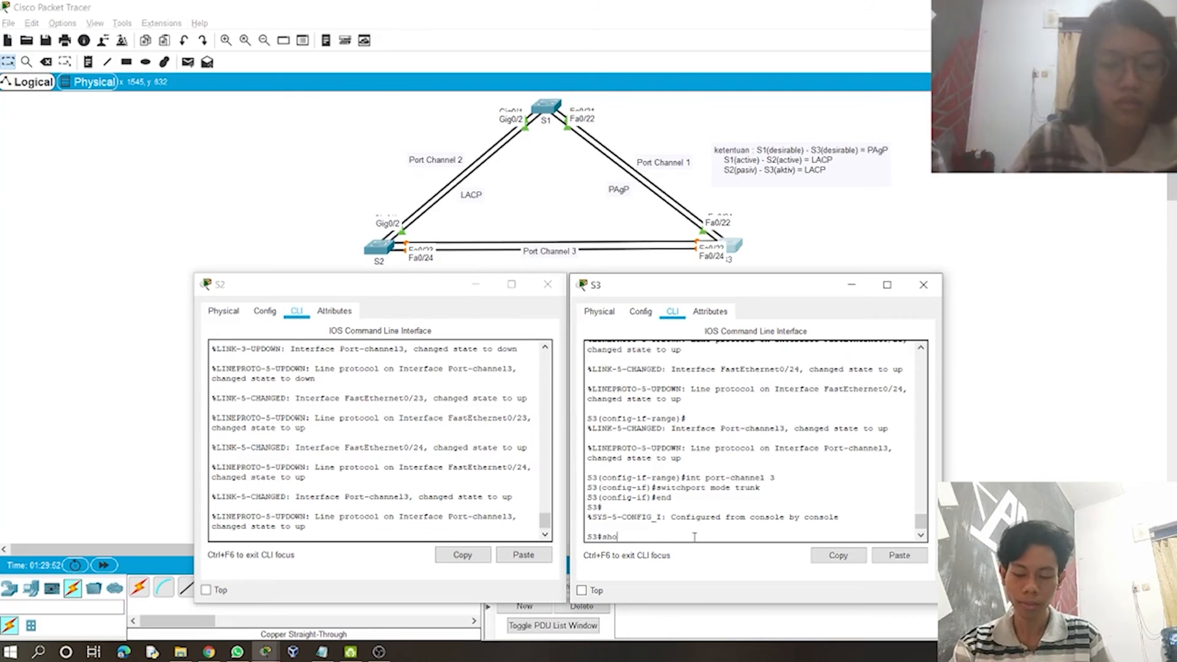
text(w ether)
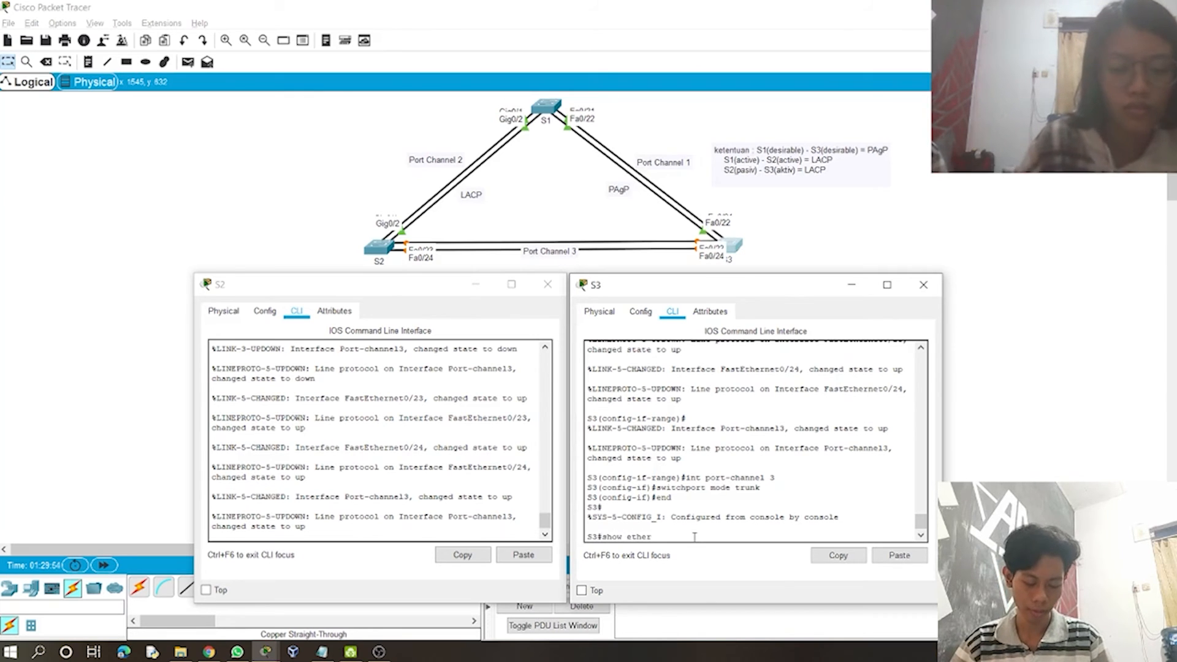
text(channel)
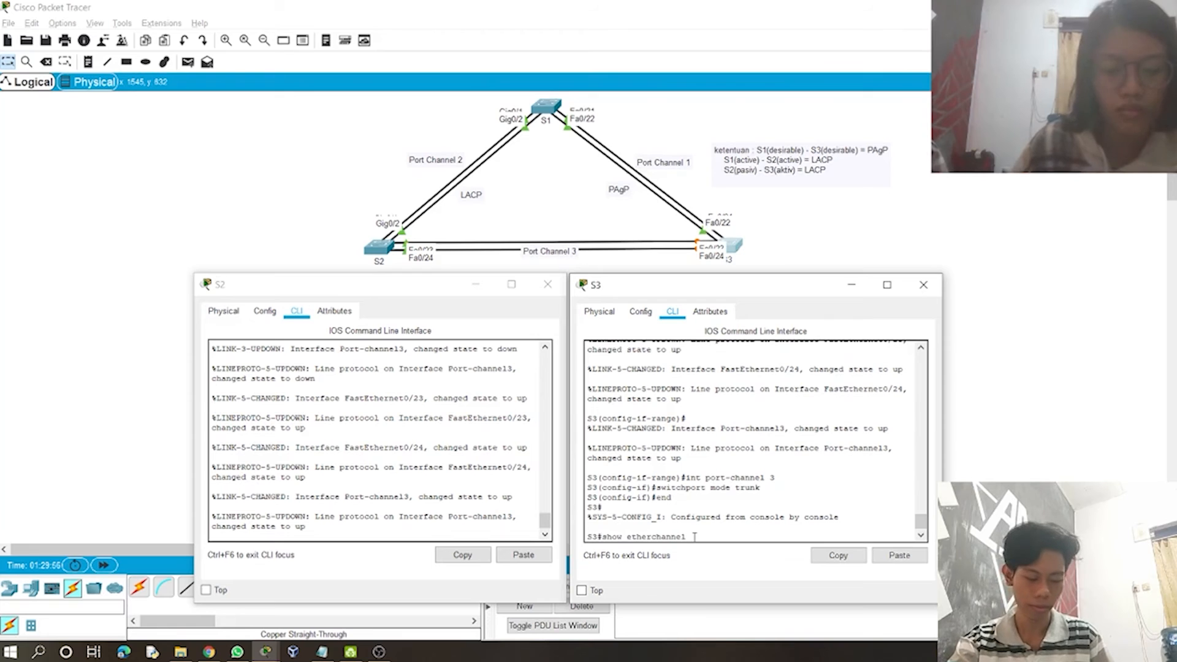
text( summary)
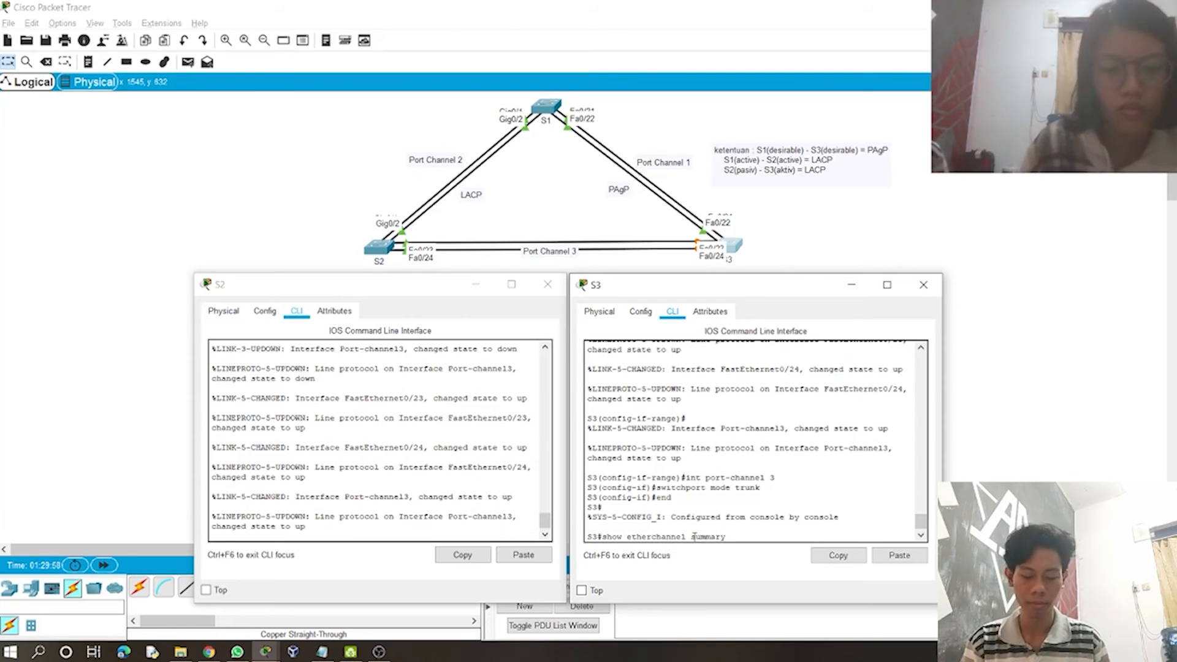
key(Return)
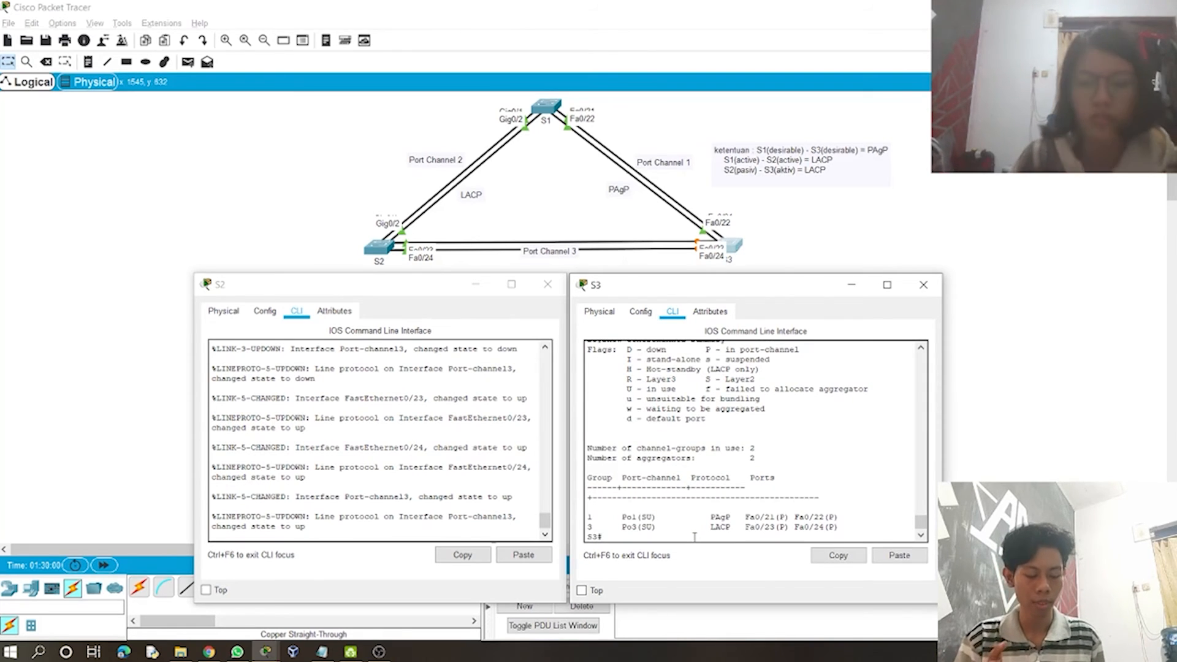